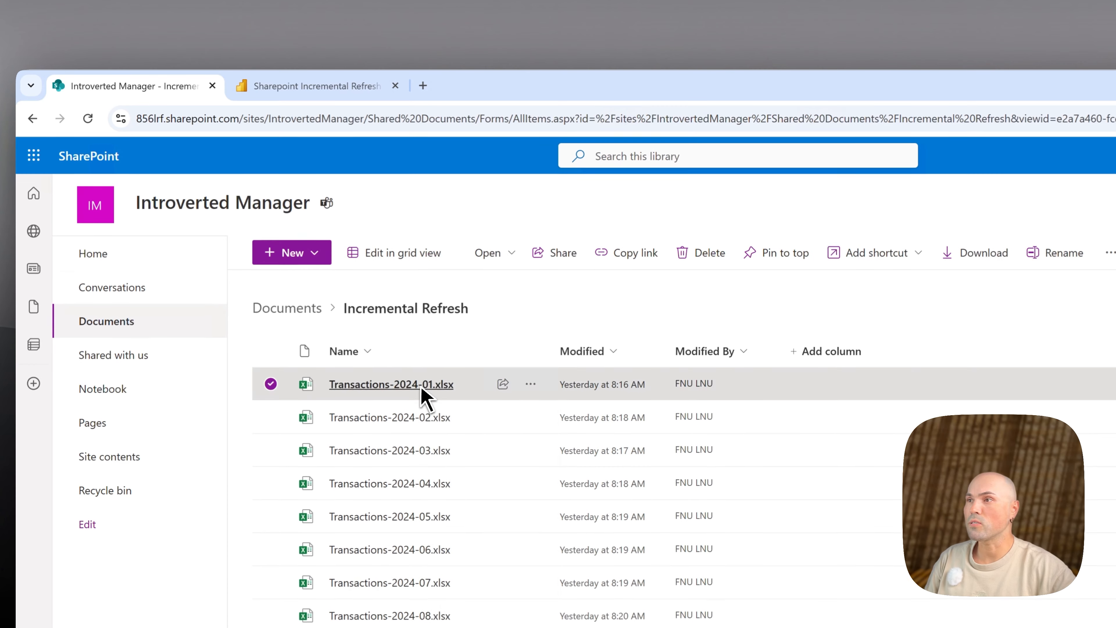
- Examine the contents of Transactions-2024-01.xlsx in the browser, close it, and look through the monthly files in the Incremental Refresh folder
mouse_move(452, 396)
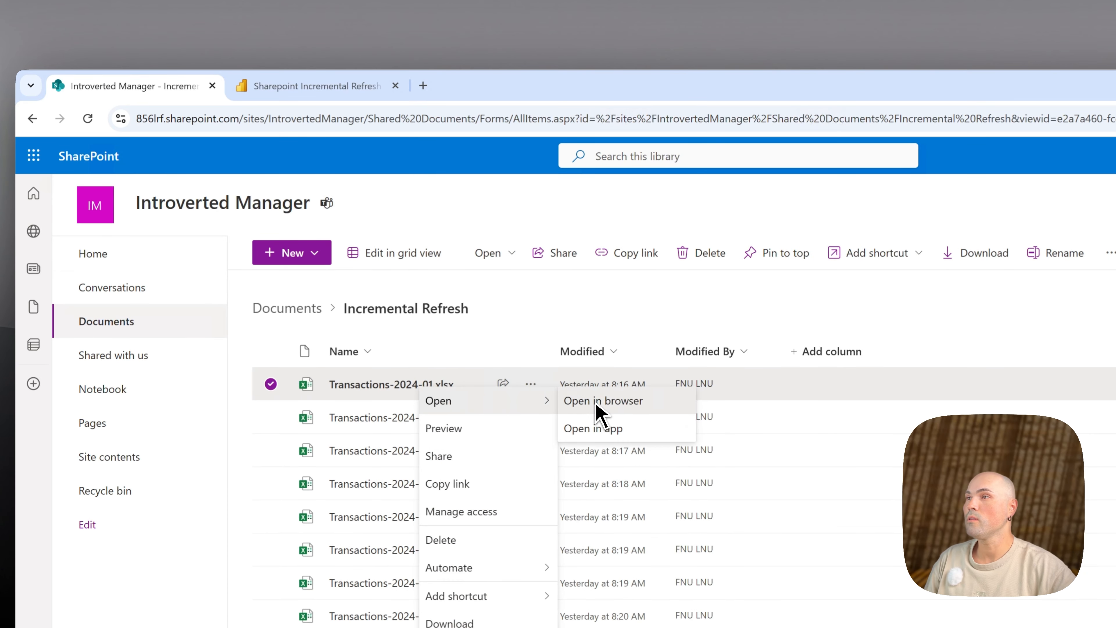
click(565, 407)
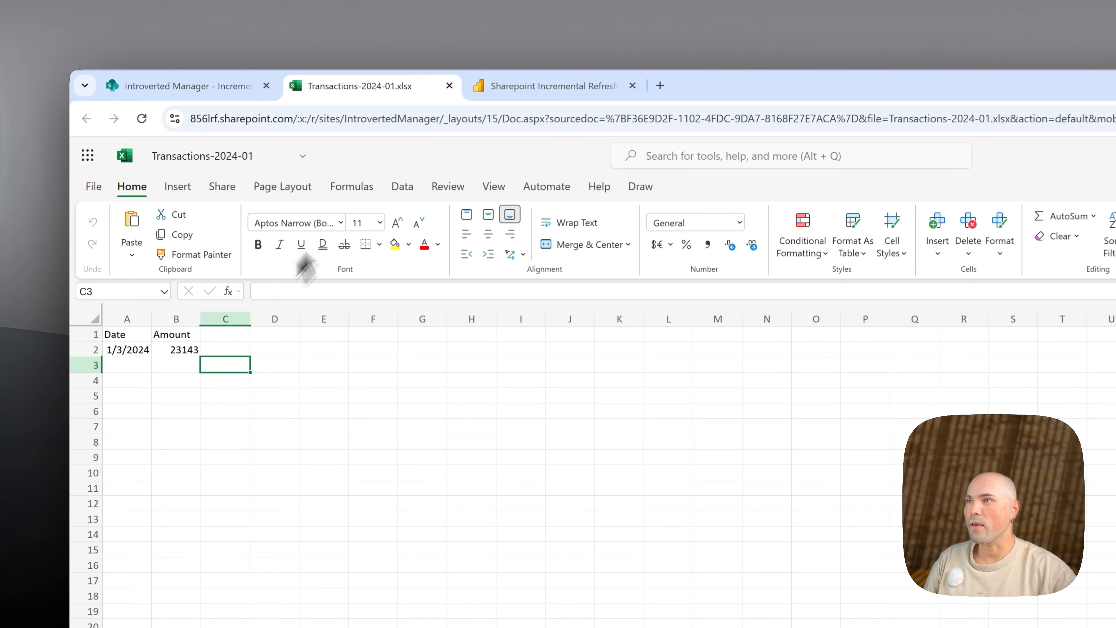
click(449, 85)
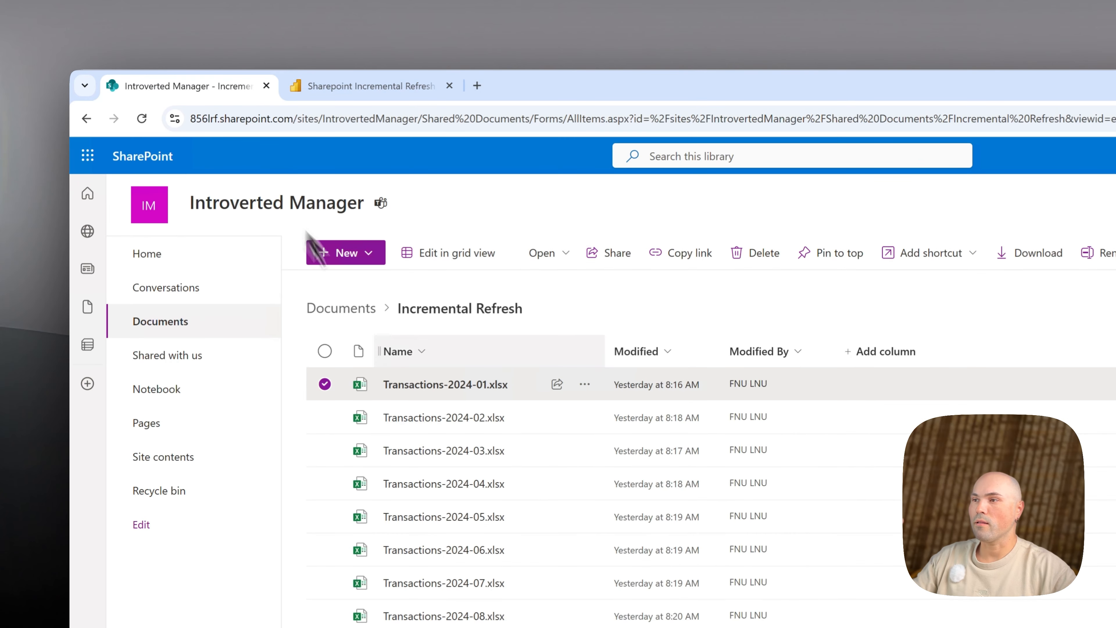
scroll(538, 541, down, 1)
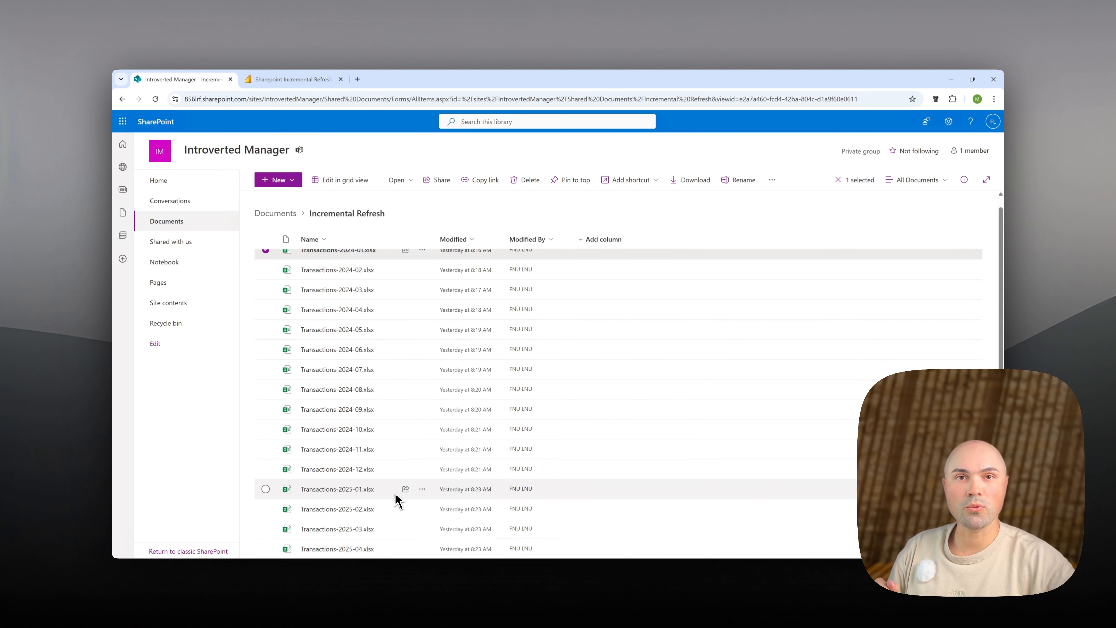
scroll(392, 325, up, 1)
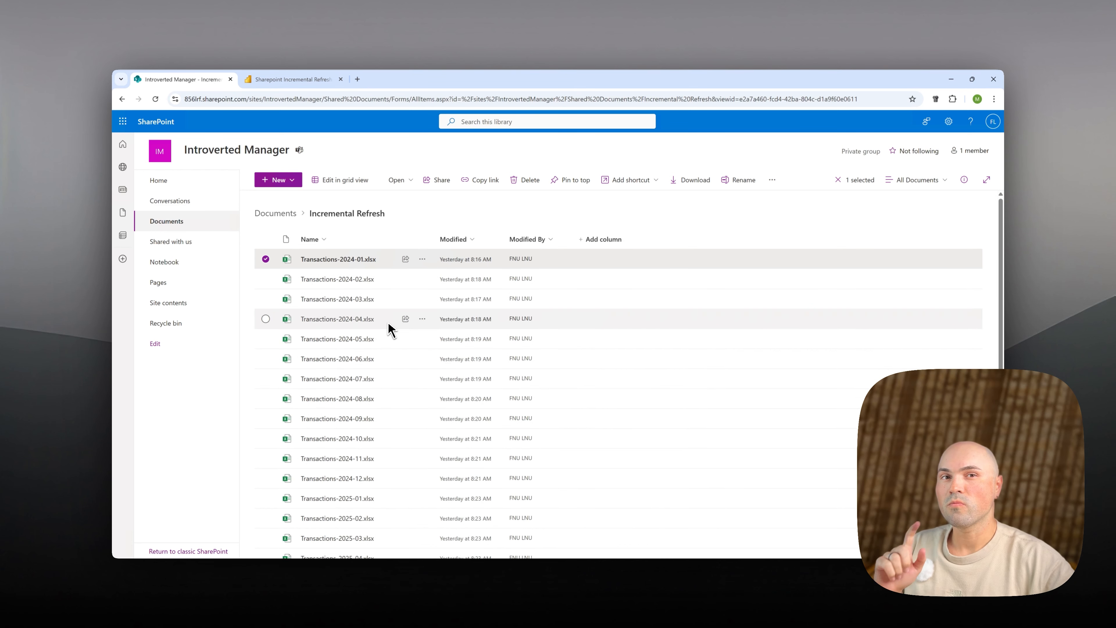
mouse_move(390, 329)
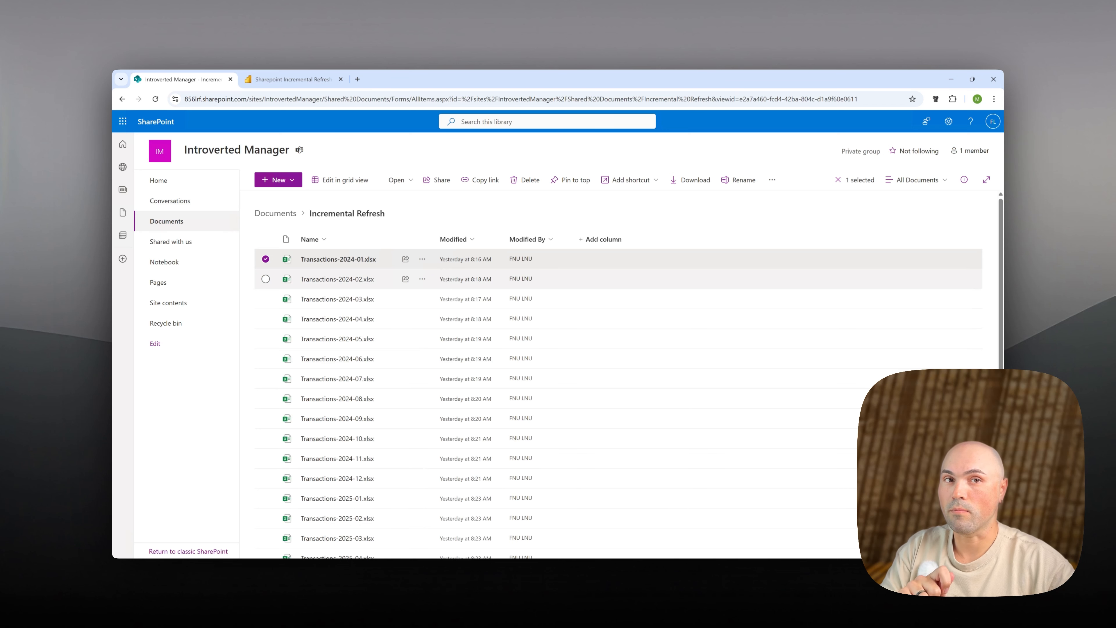
mouse_move(357, 264)
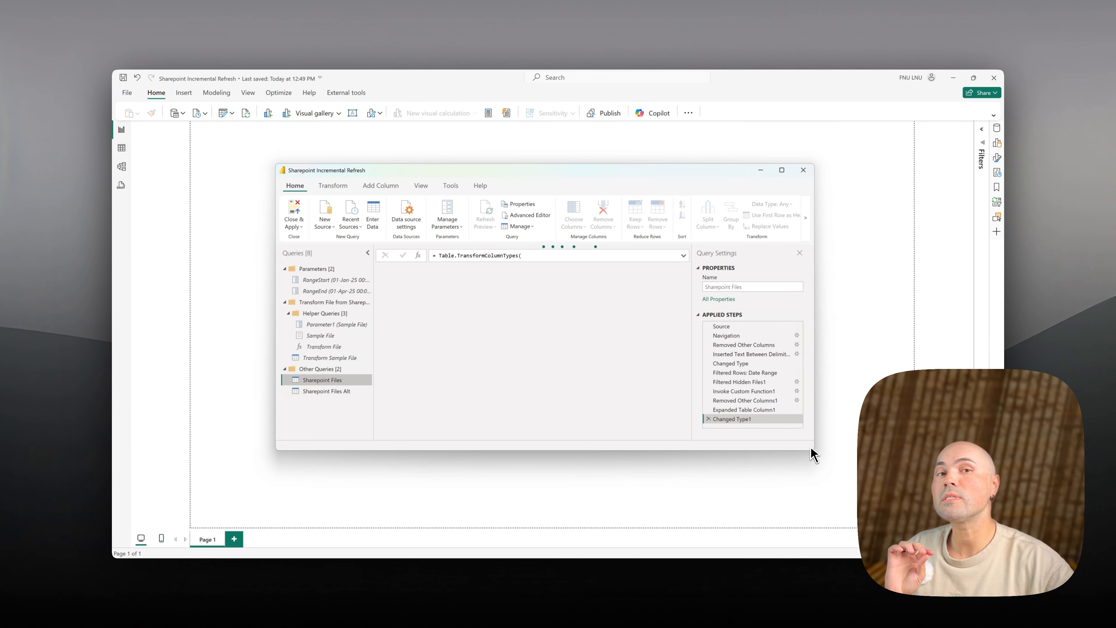
- Enlarge the Power Query Editor, widen the query list, and compare the current values of the RangeStart and RangeEnd parameters
drag(812, 450, 812, 500)
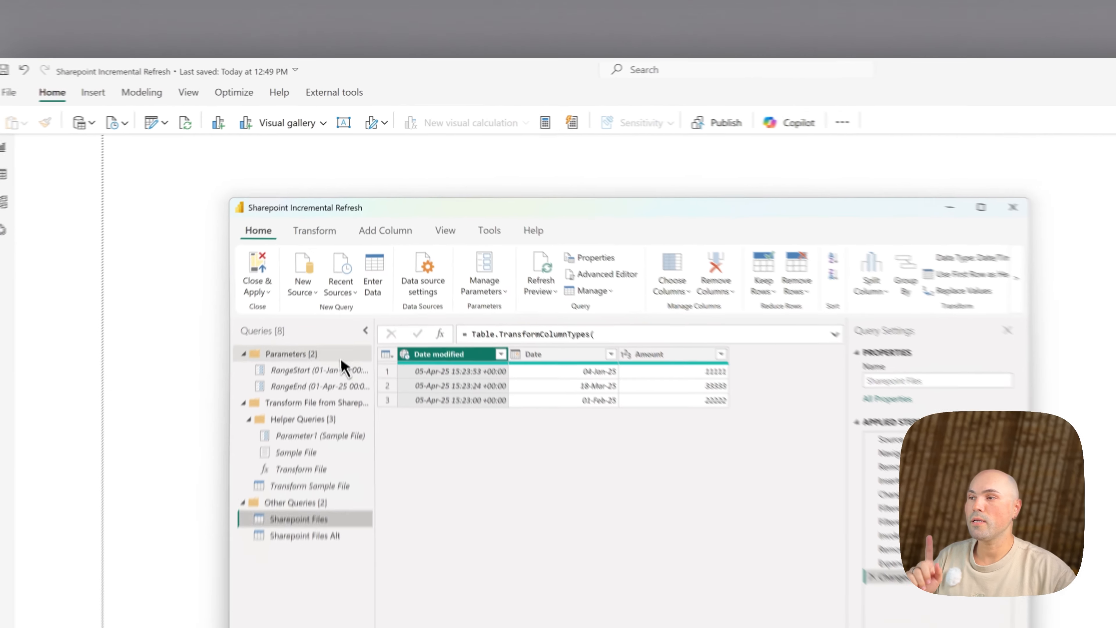
click(347, 280)
drag(376, 411, 491, 411)
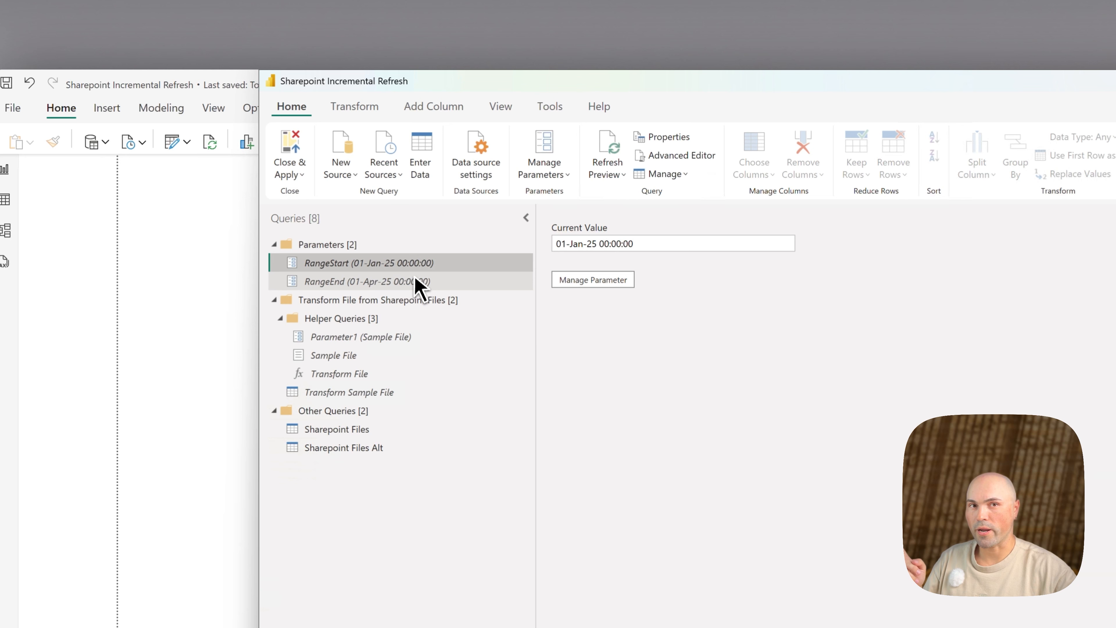
click(402, 278)
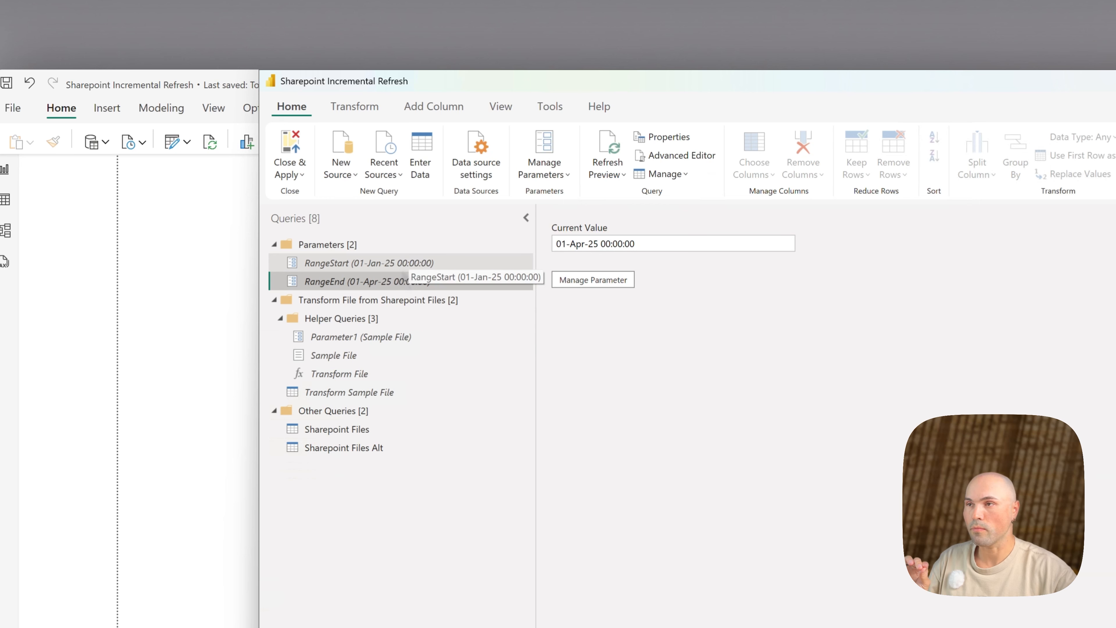
click(409, 269)
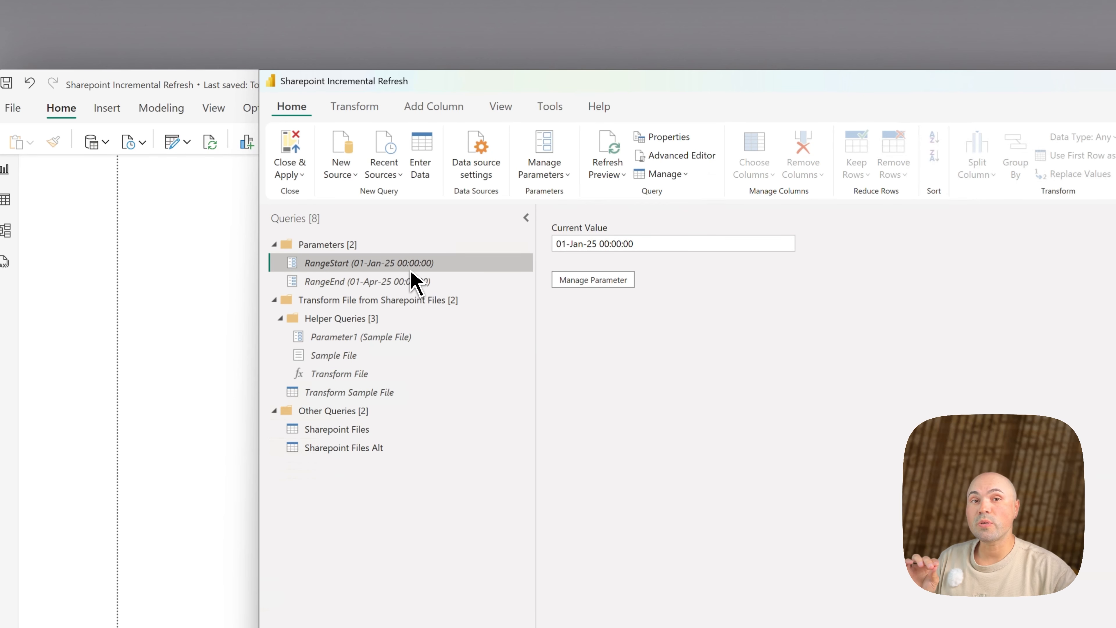
click(413, 280)
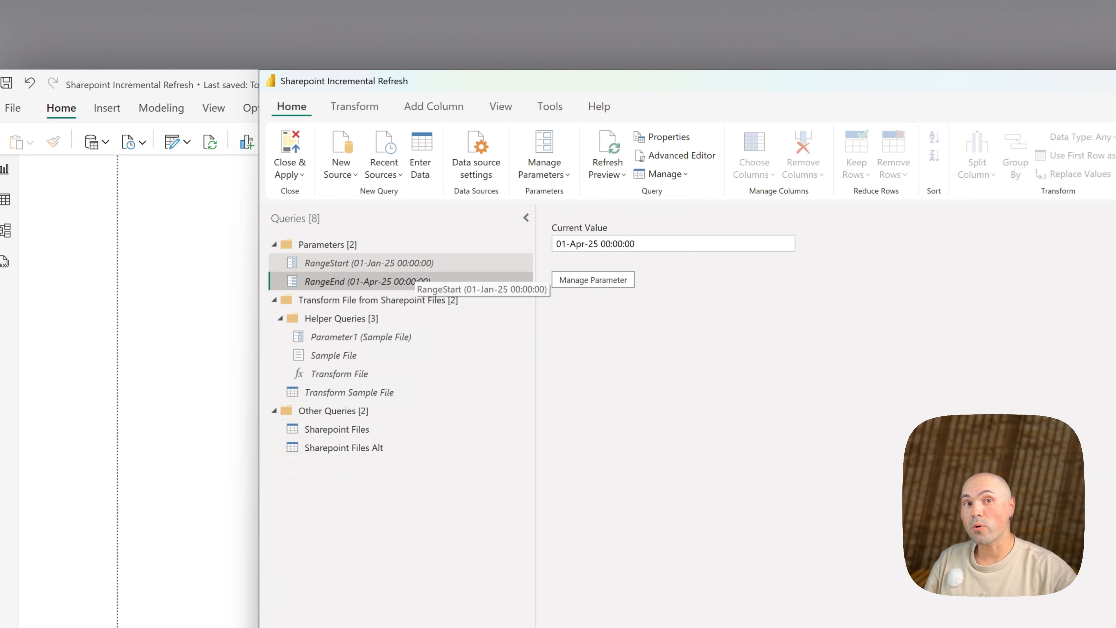
click(417, 263)
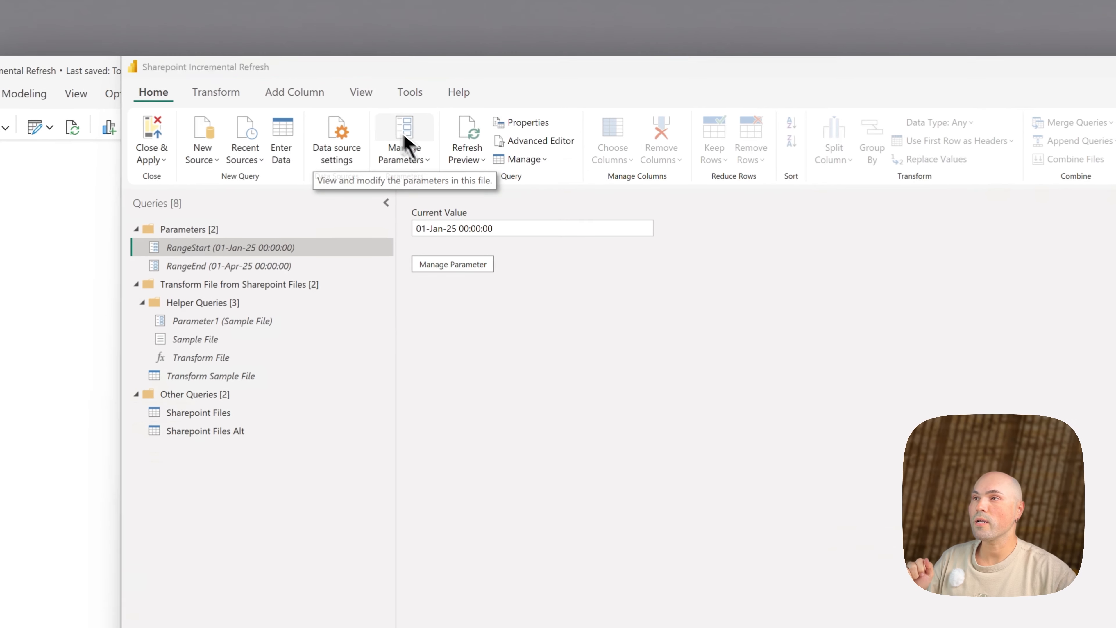
- Review the type and current value settings of RangeStart and RangeEnd in the parameter manager, leaving them as they are
click(445, 120)
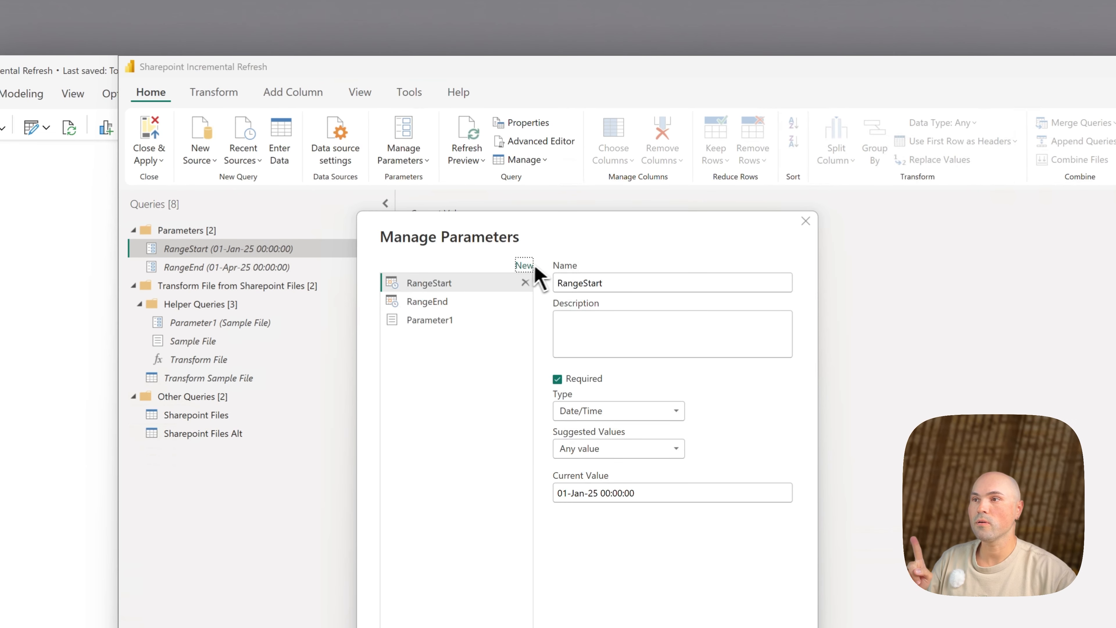
click(605, 413)
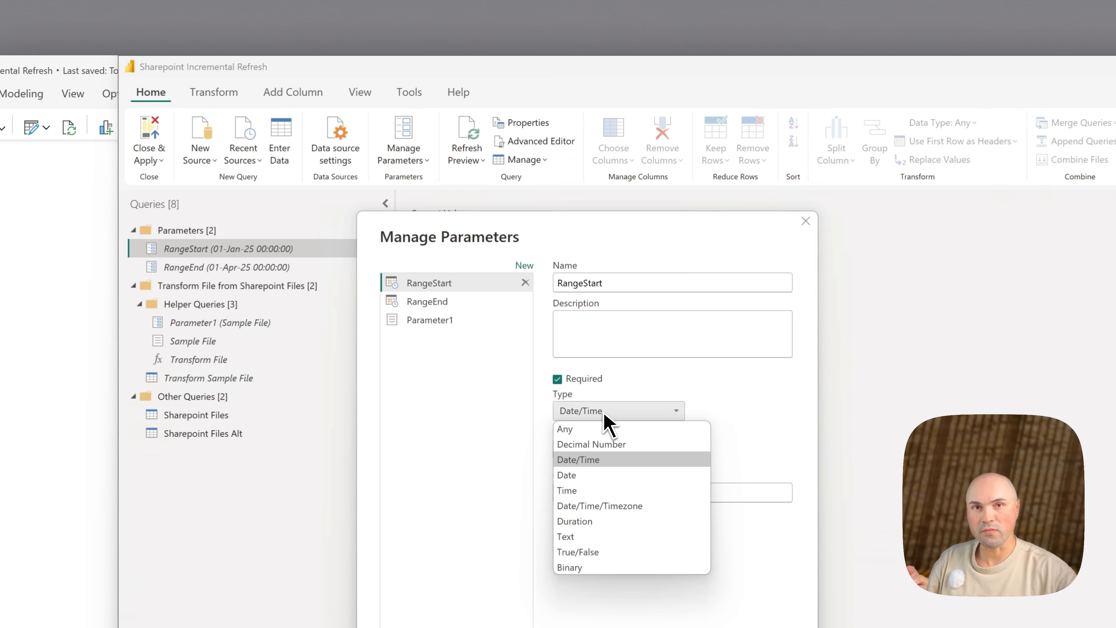
click(679, 411)
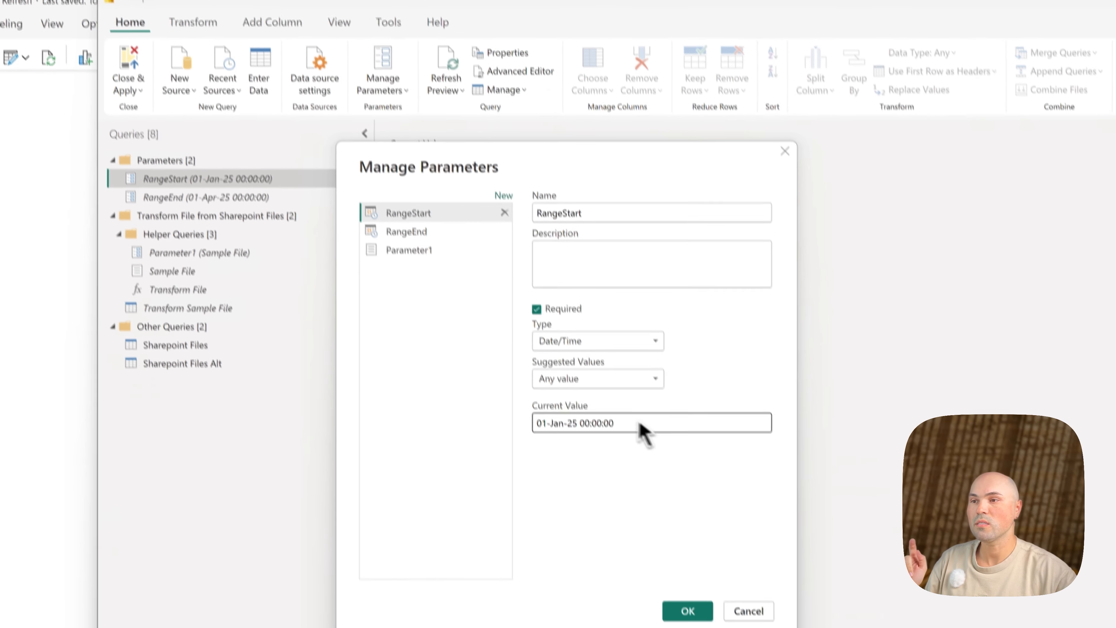
click(632, 493)
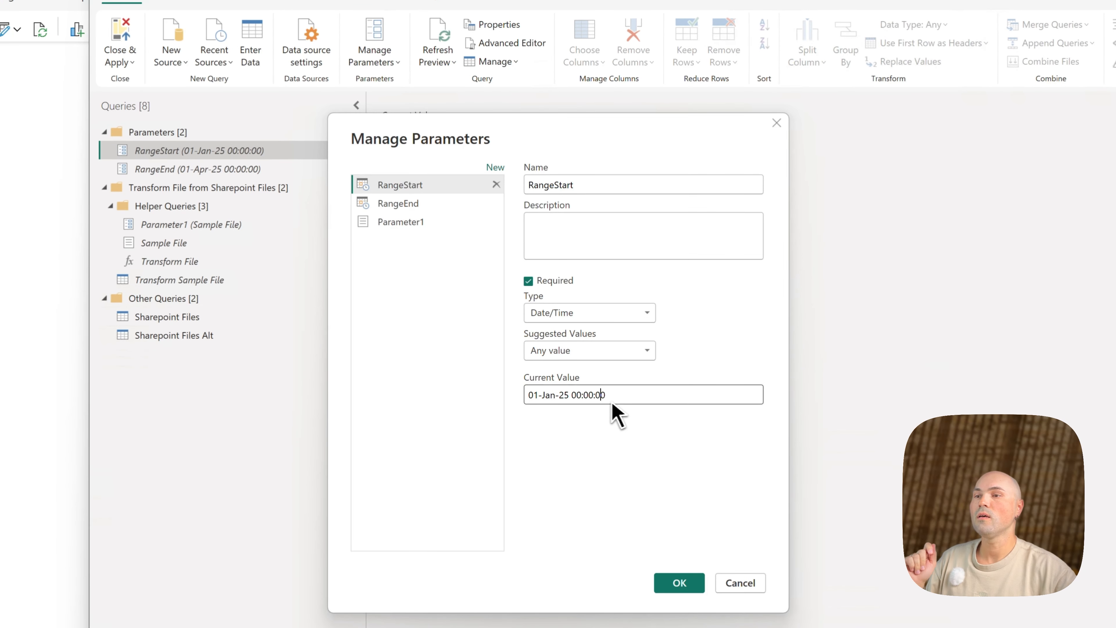
click(446, 204)
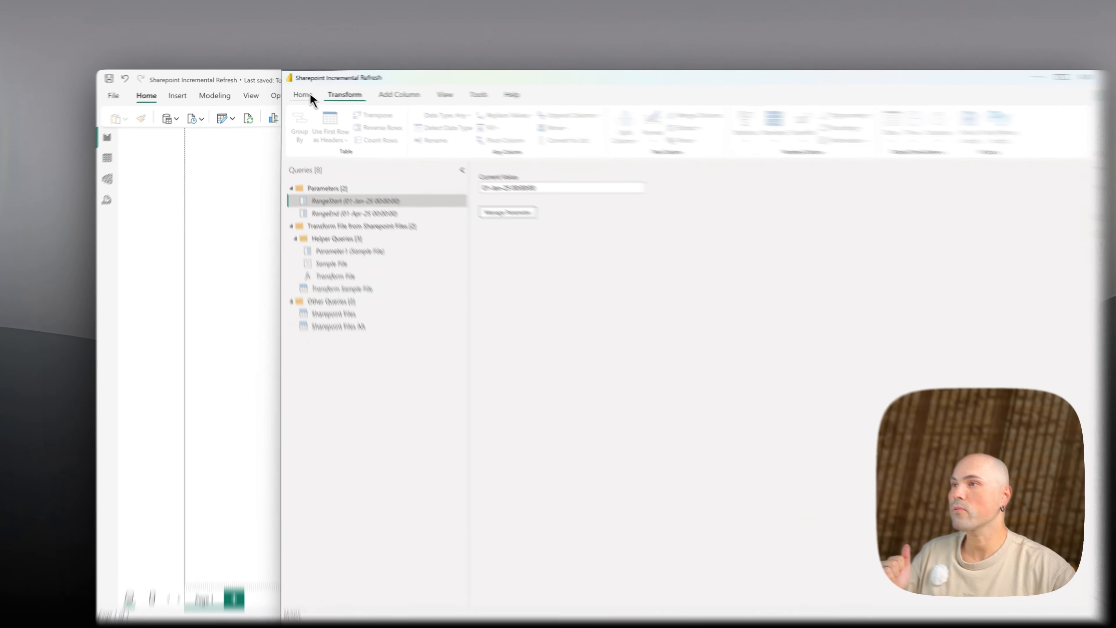
- Search the data sources for "folder" and connect to a new SharePoint folder source
click(380, 140)
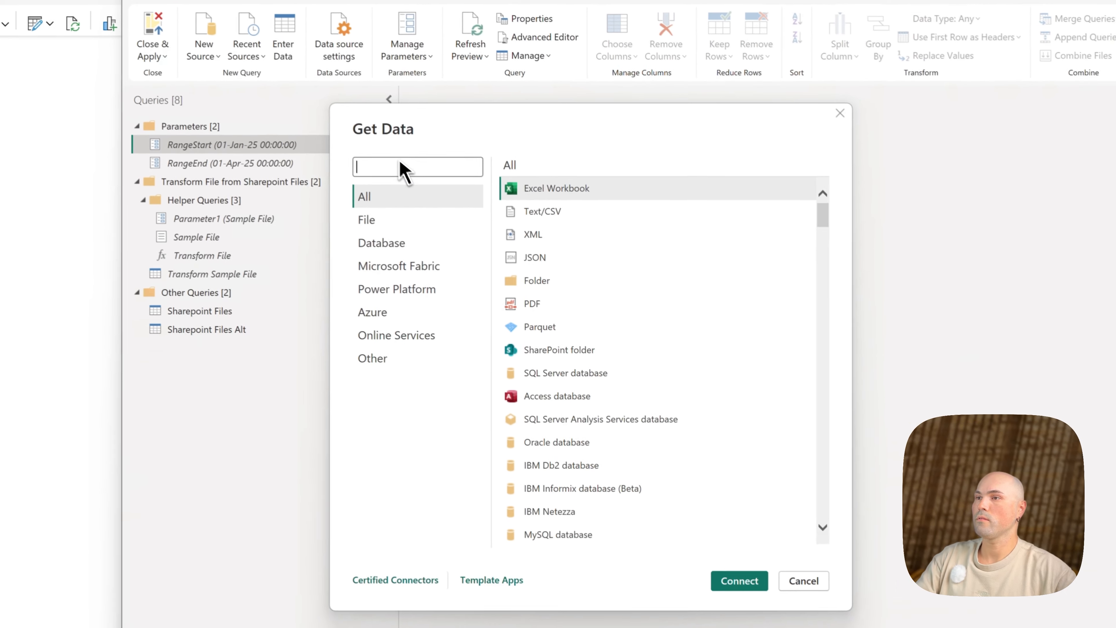
text(folder)
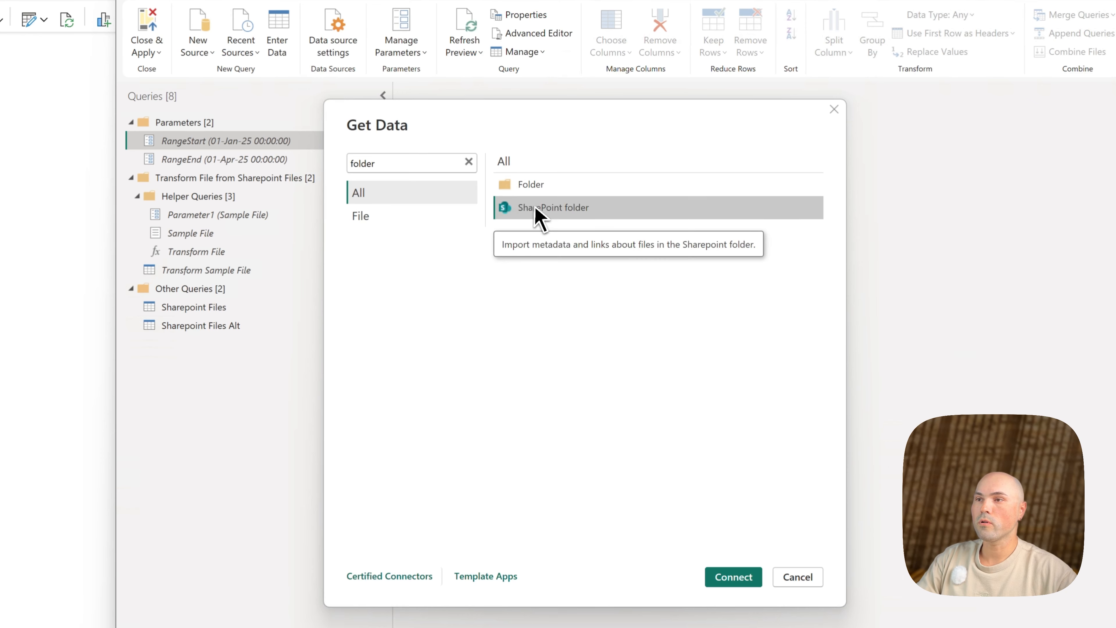
click(534, 209)
click(730, 516)
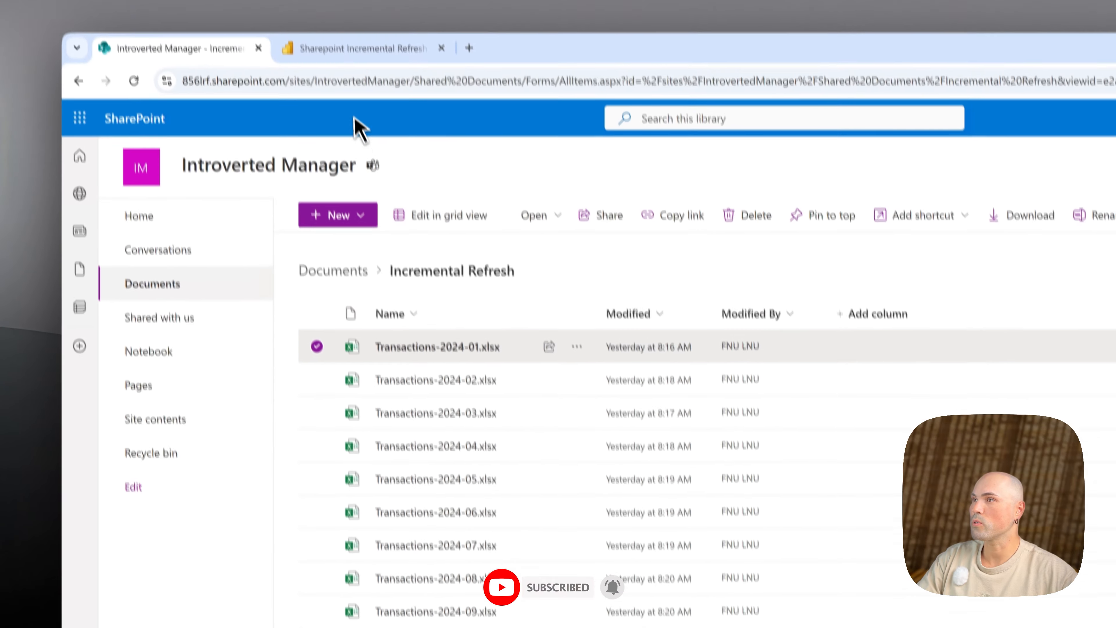
click(352, 122)
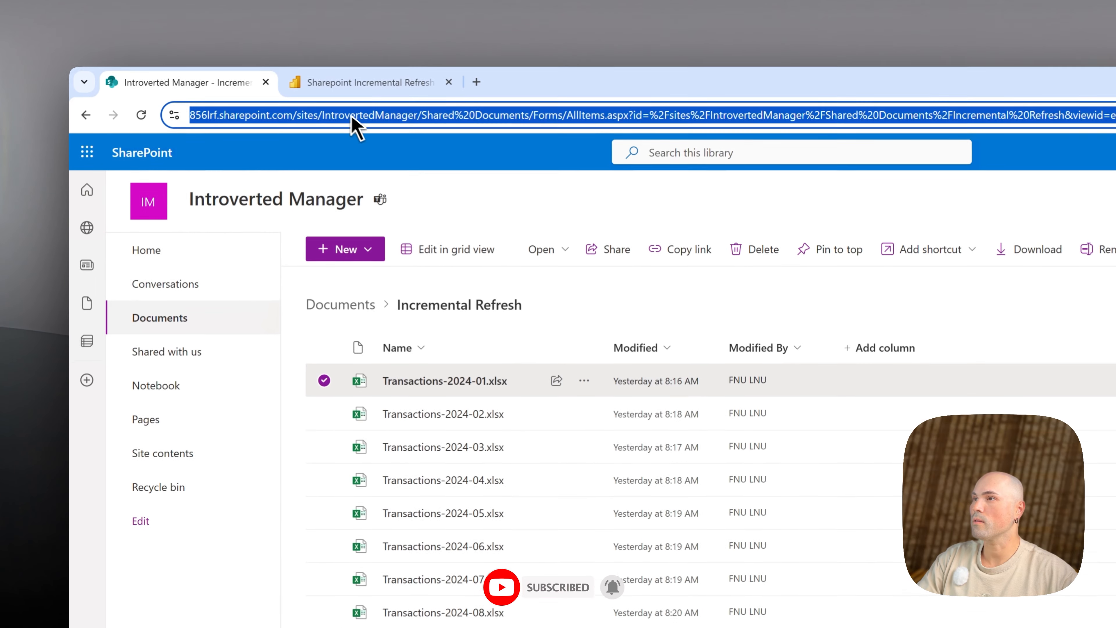
click(409, 115)
drag(453, 118, 150, 116)
key(ctrl+c)
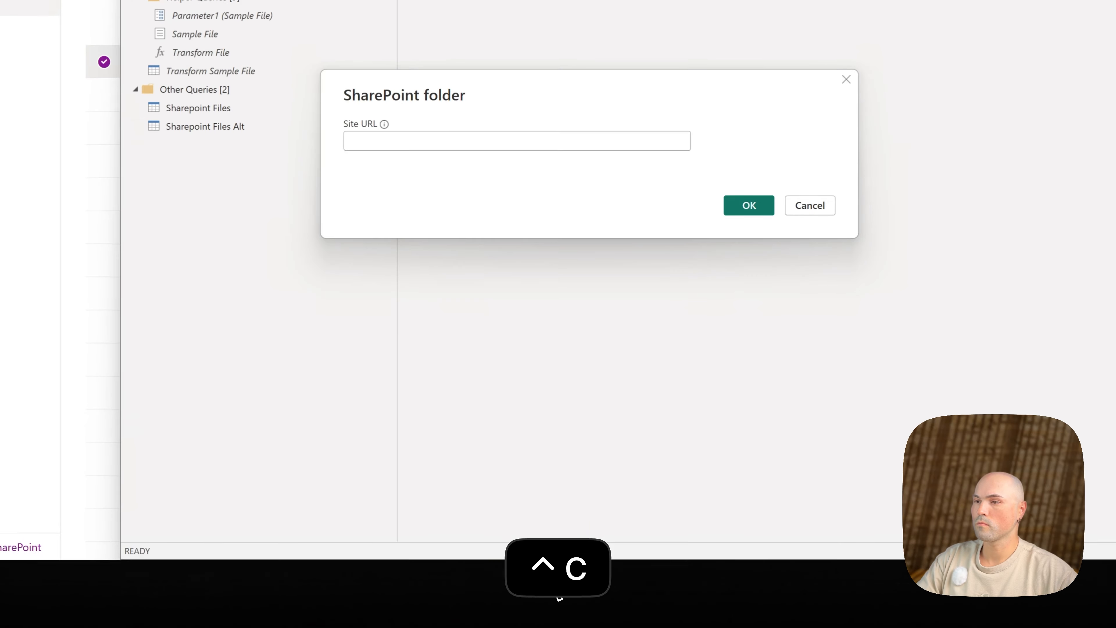
click(486, 139)
key(ctrl+v)
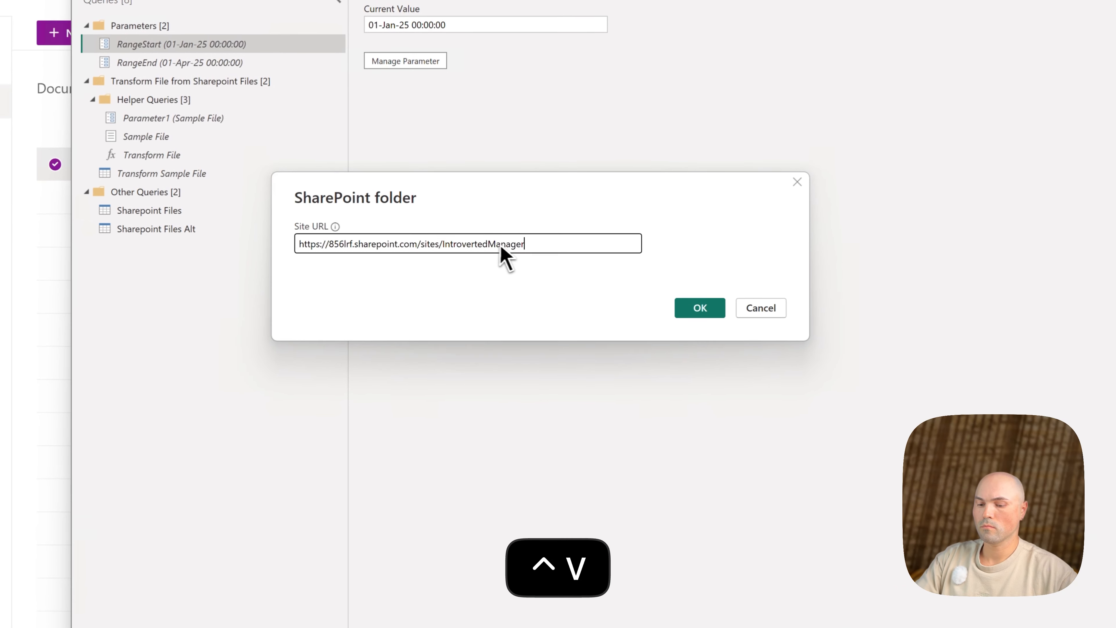
click(703, 308)
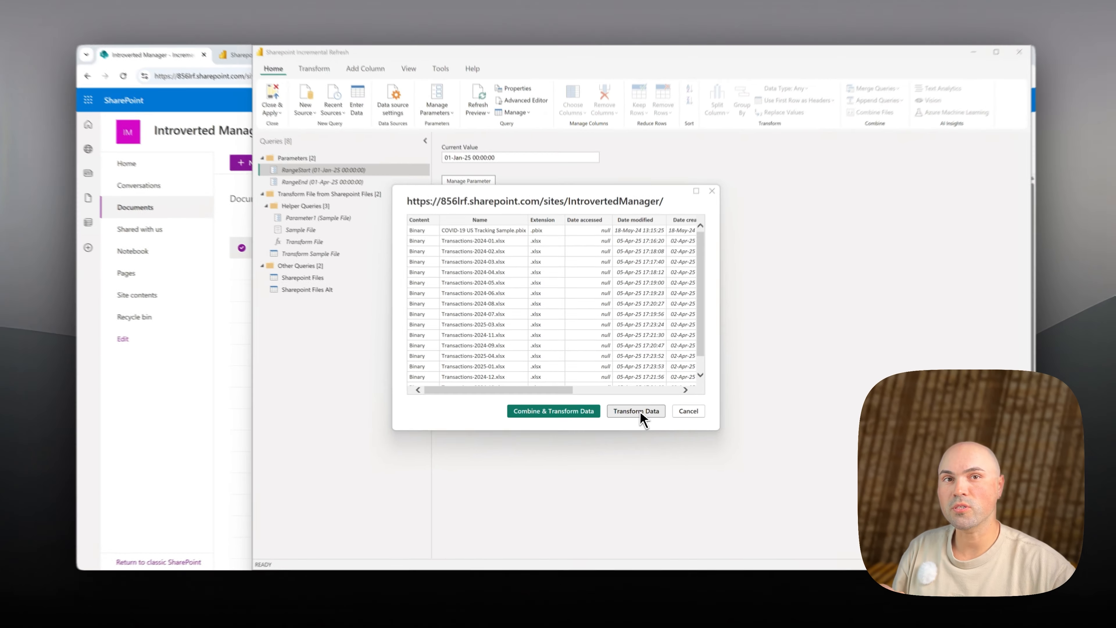
click(671, 421)
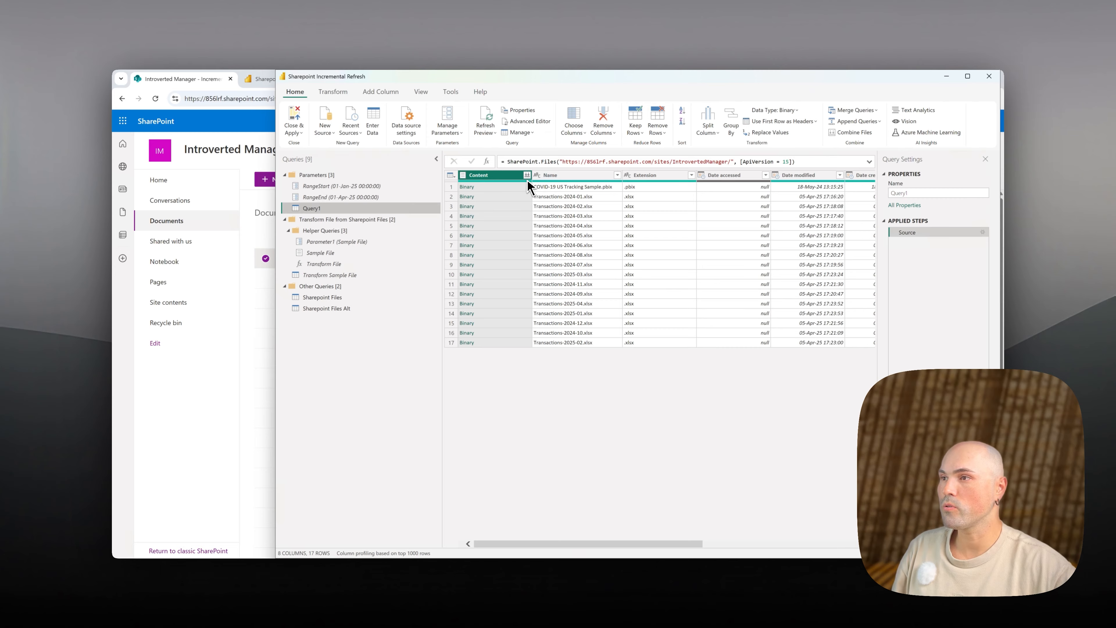
- Edit the new query's M code so its Source step uses the SharePoint.Contents function, and apply the change
click(519, 121)
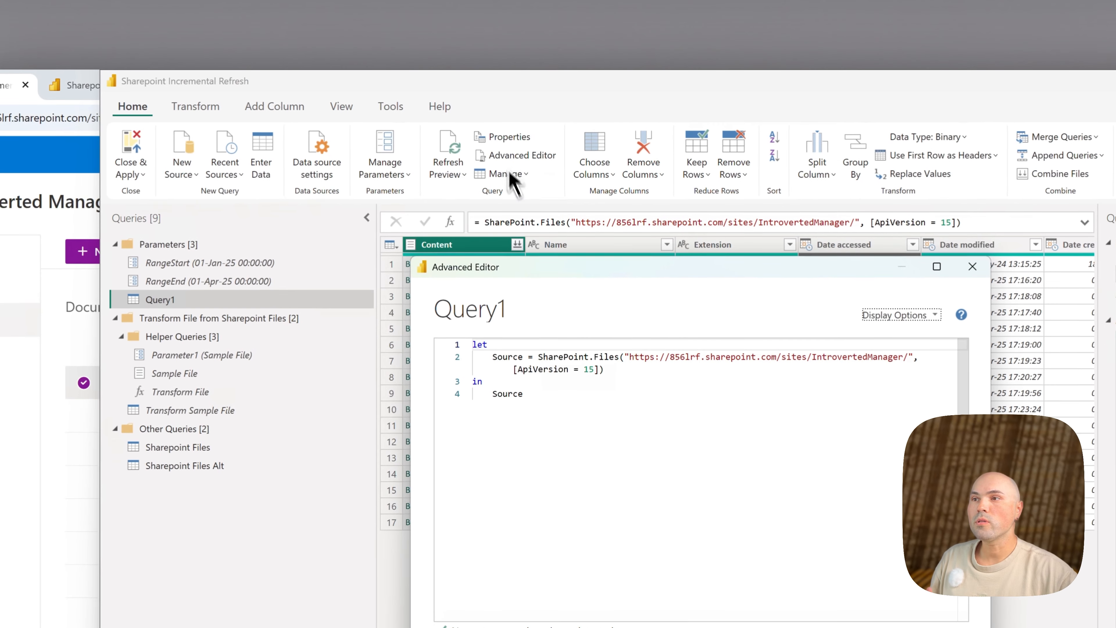
click(609, 357)
double_click(609, 357)
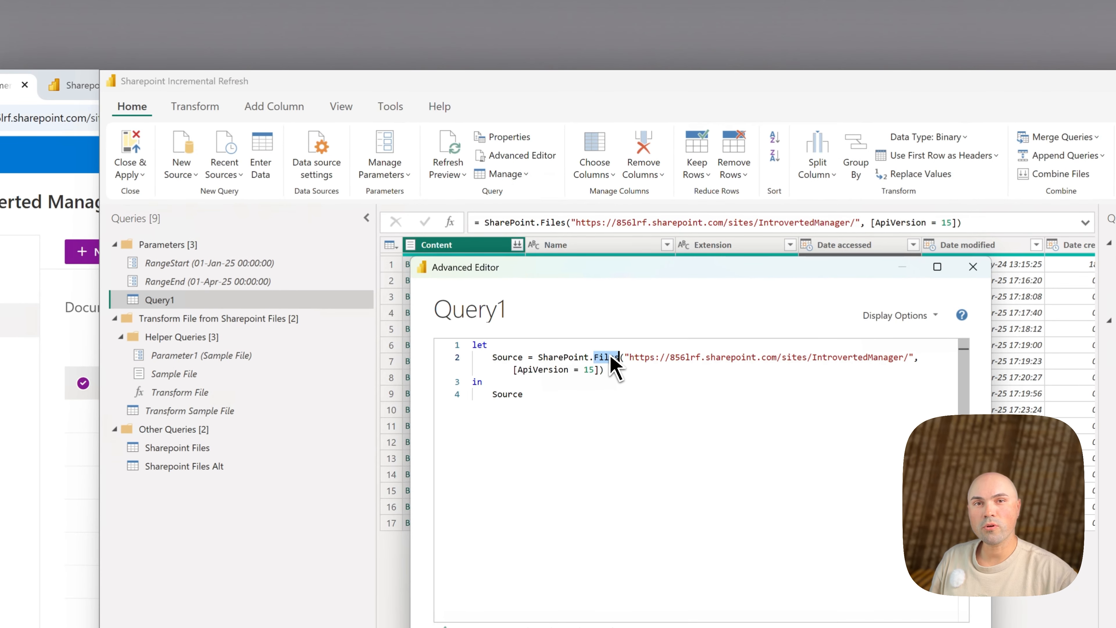
text(Co)
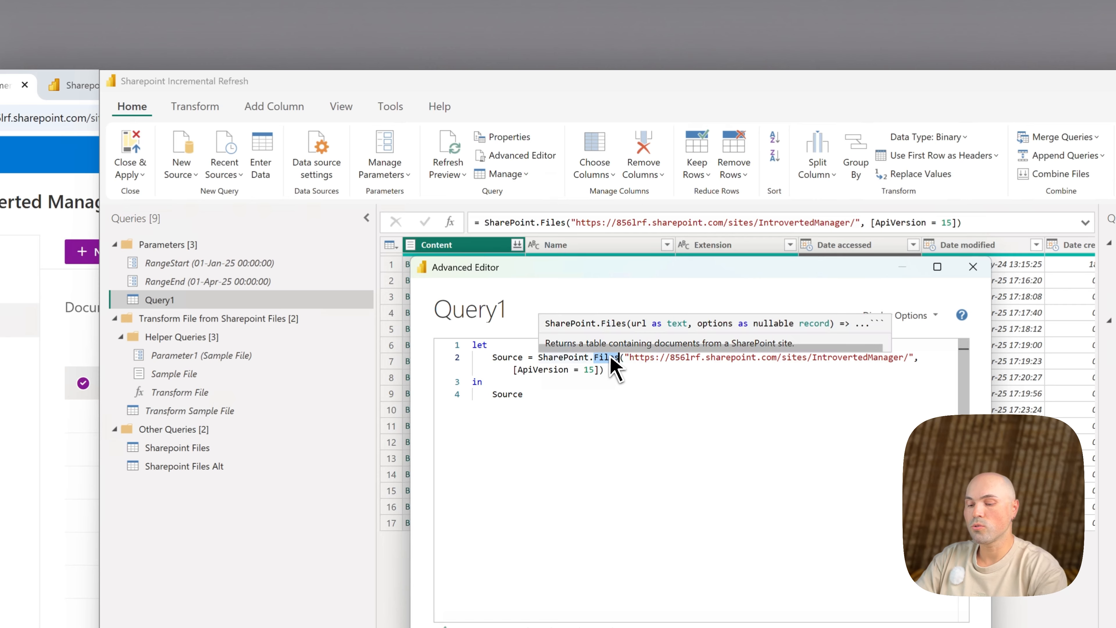
text(nte)
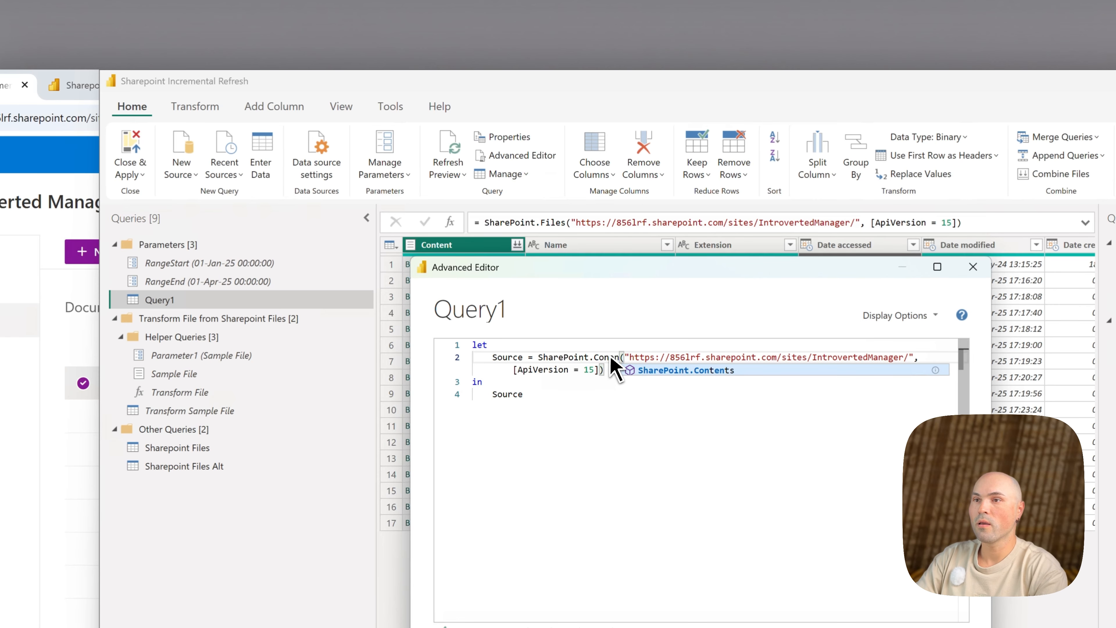
key(Tab)
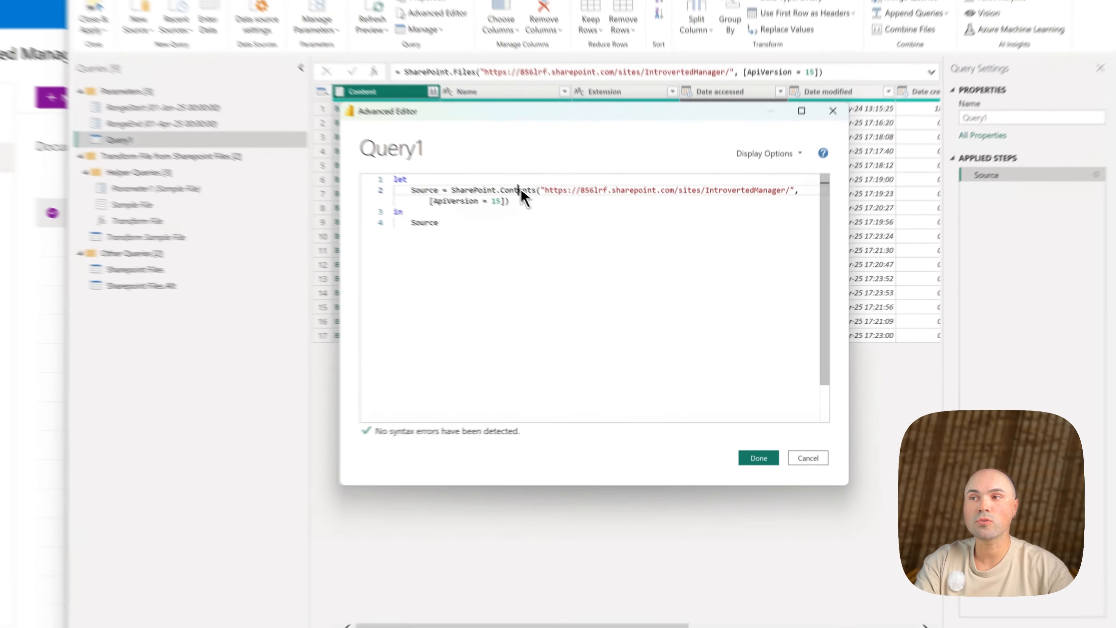
double_click(582, 243)
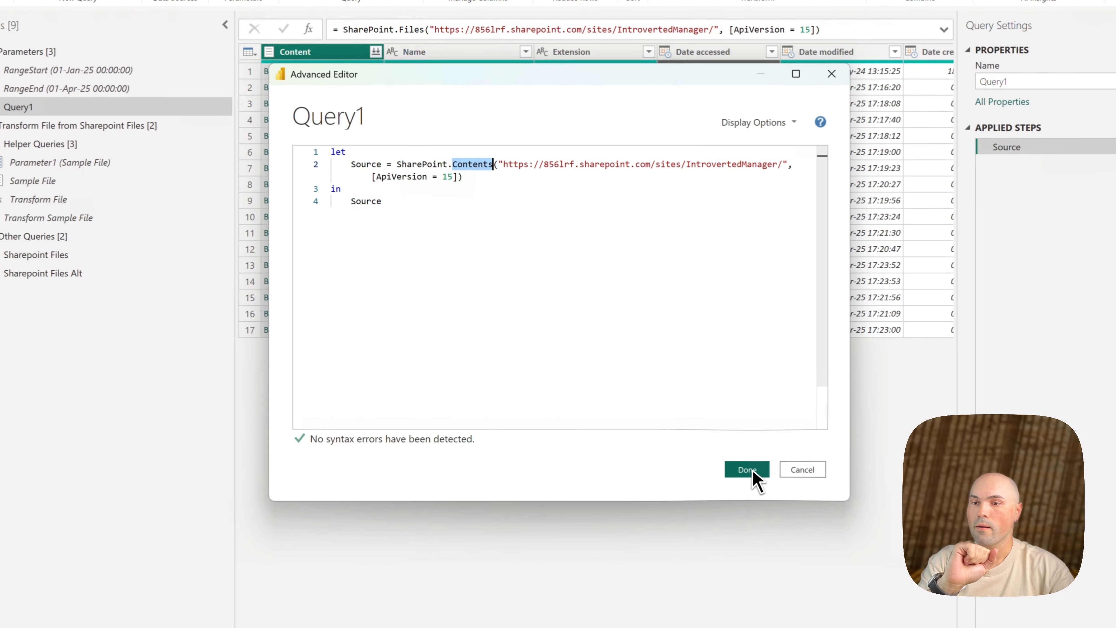
click(761, 473)
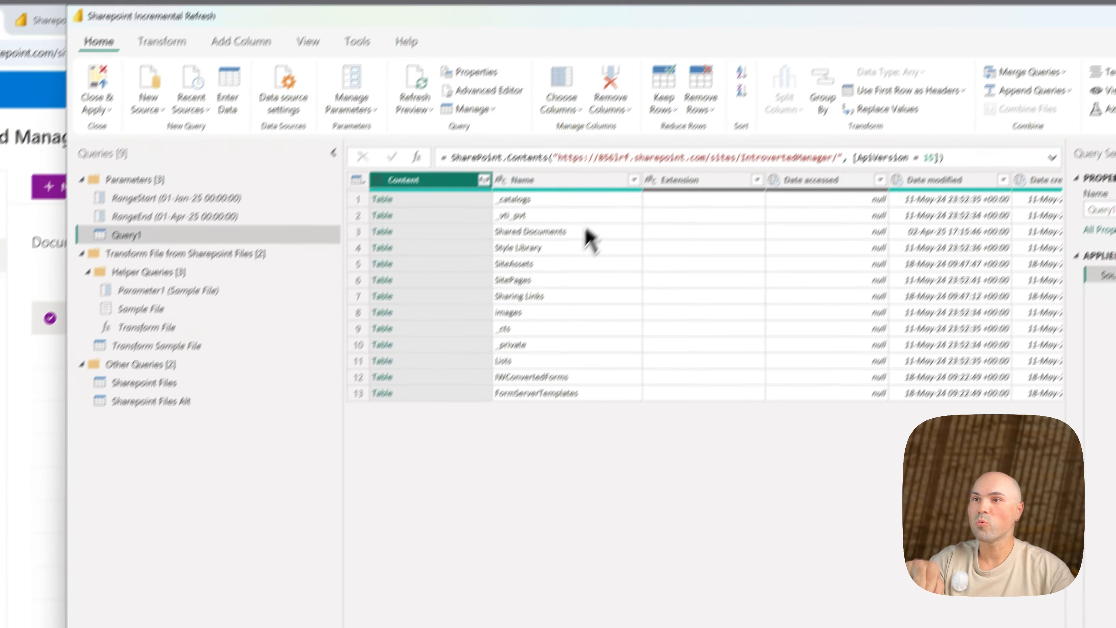
- Navigate from the site's contents into the Shared Documents table and open its Incremental Refresh folder
click(587, 219)
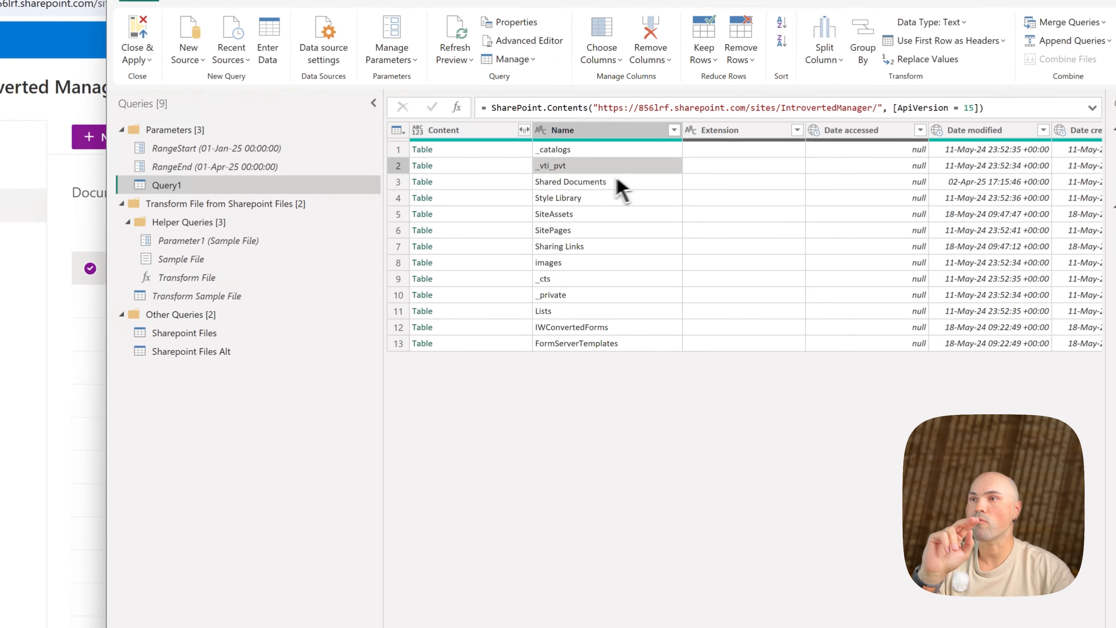
click(538, 187)
click(446, 182)
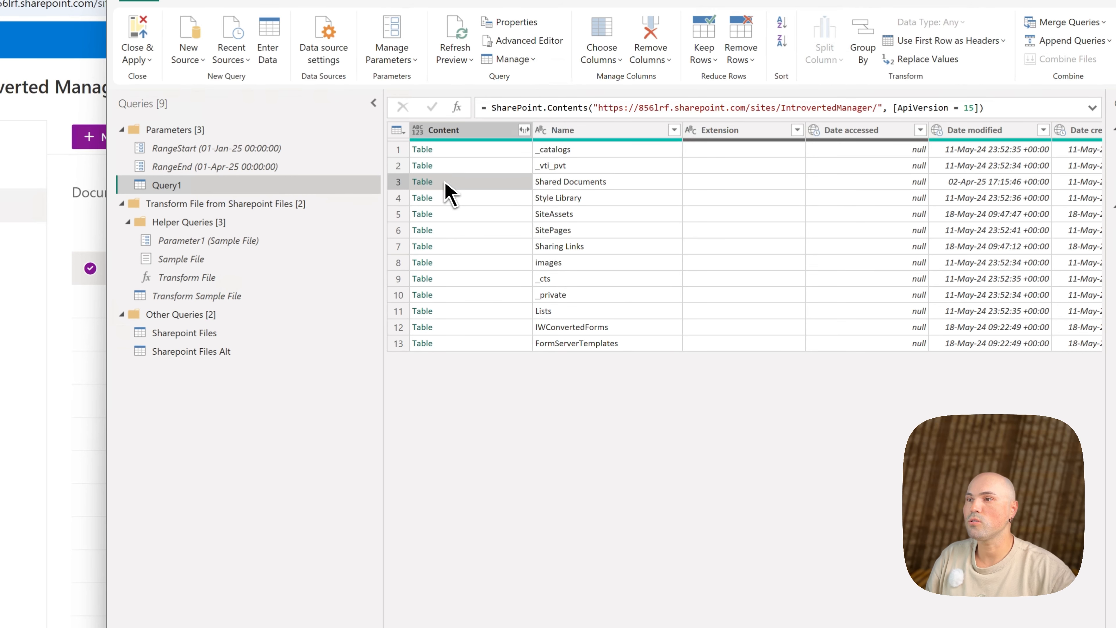
click(423, 182)
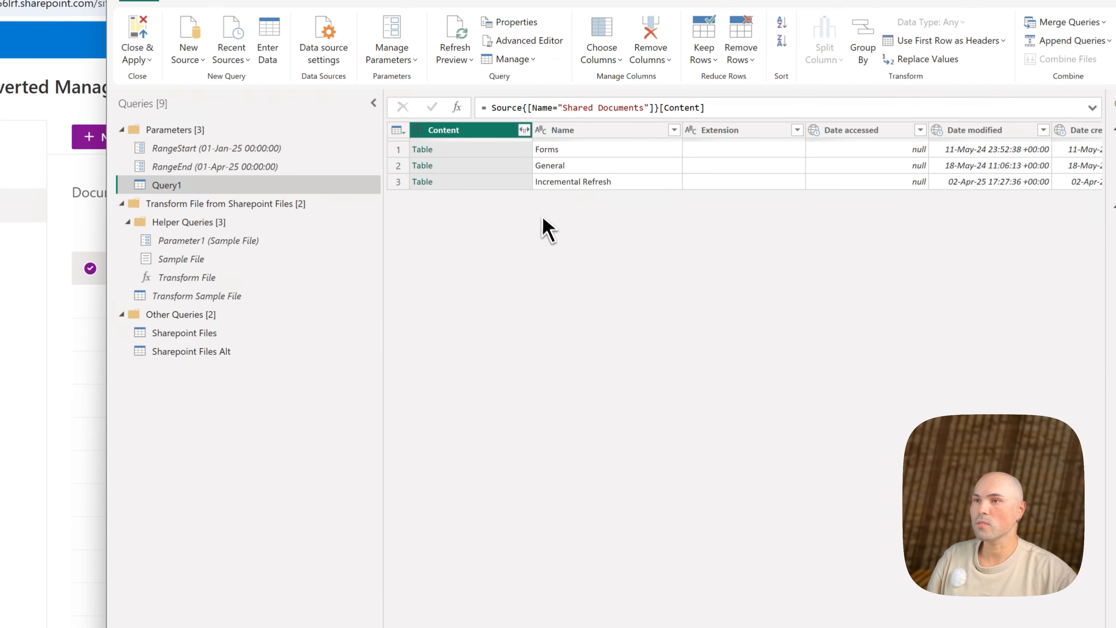
click(423, 183)
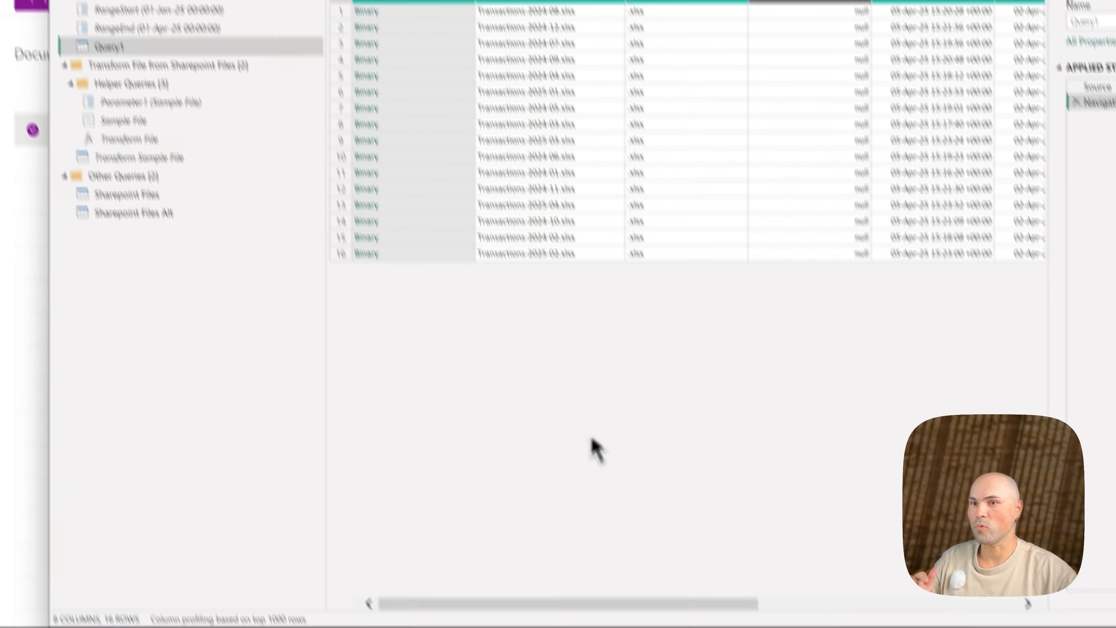
- Keep only the Content, Name, Date modified and Date created columns and remove all other columns
drag(573, 535, 485, 534)
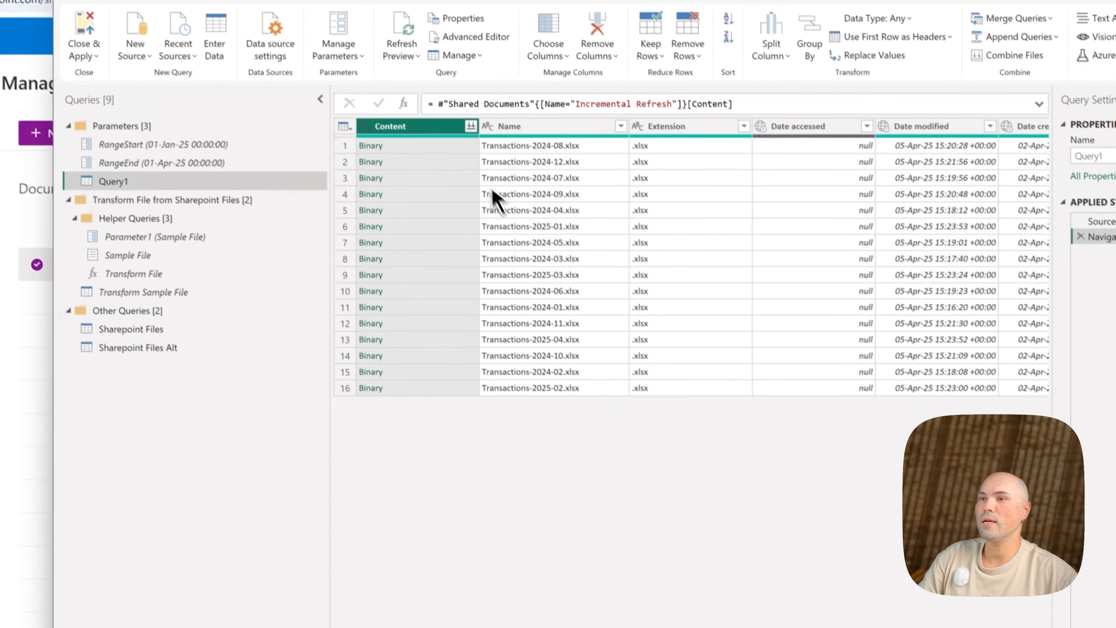
ctrl+click(431, 242)
ctrl+click(773, 215)
ctrl+click(872, 213)
right_click(786, 215)
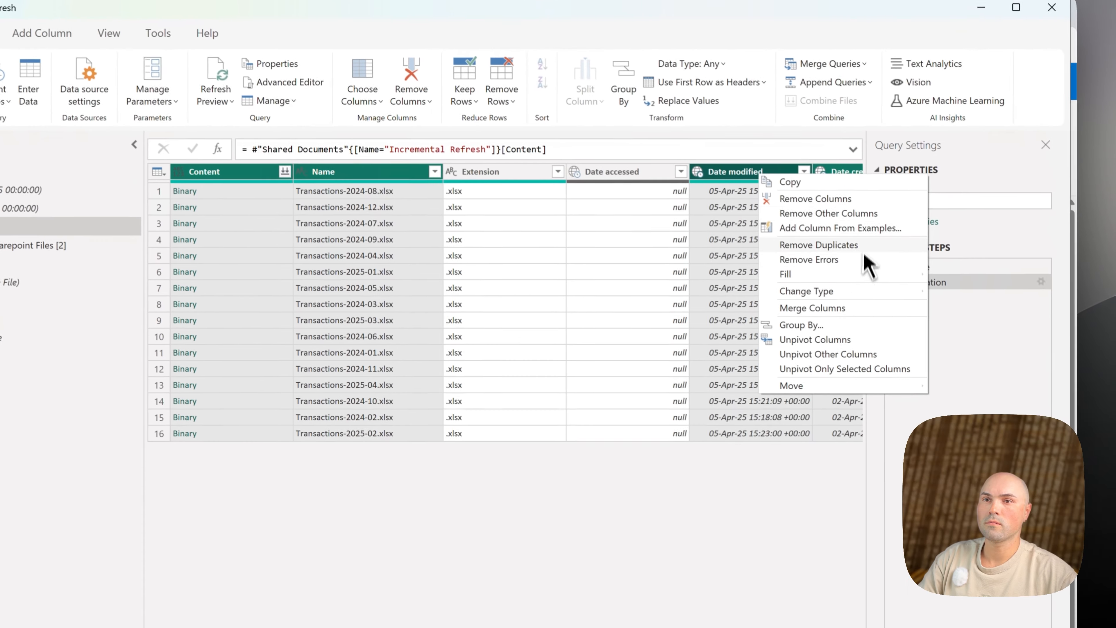
click(884, 255)
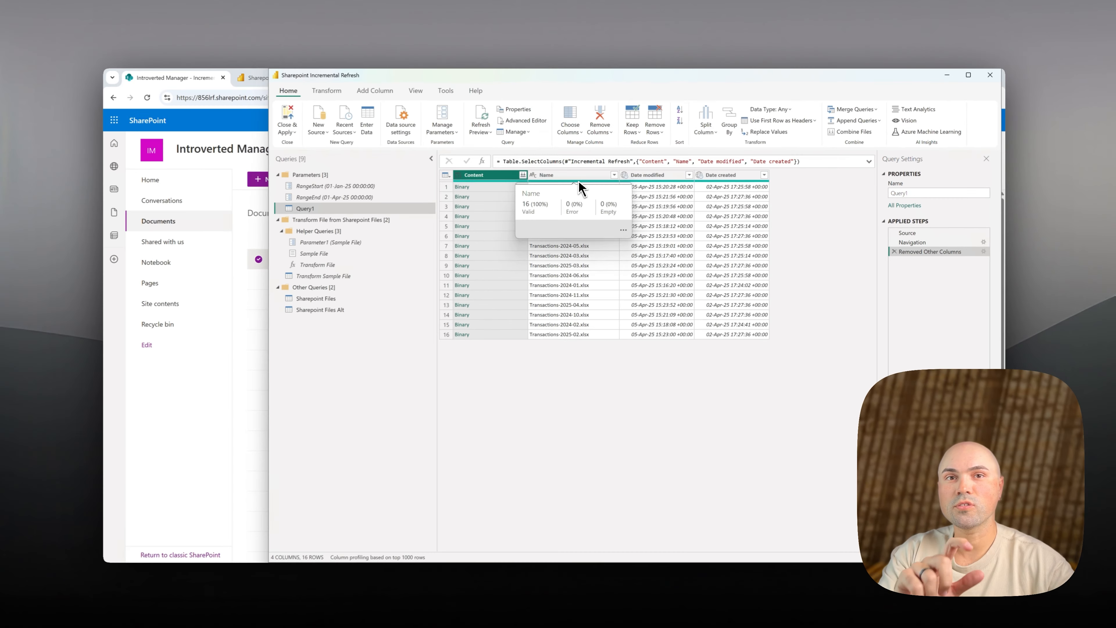
- Add a column from examples based on the Name column, using 2024-08 as the sample value for the first file
click(591, 182)
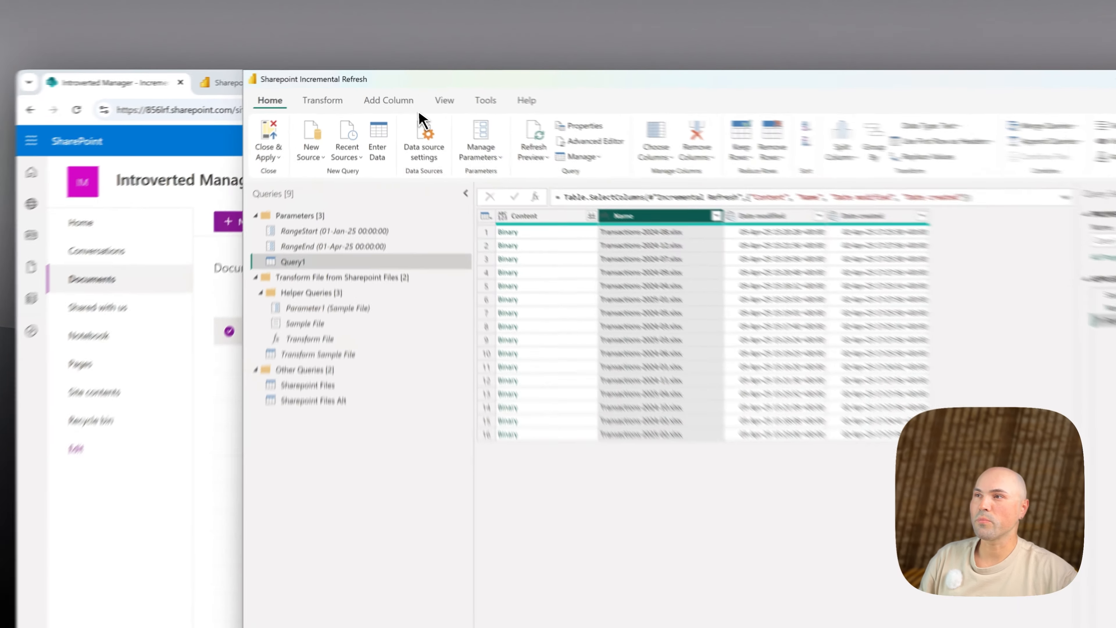
click(384, 93)
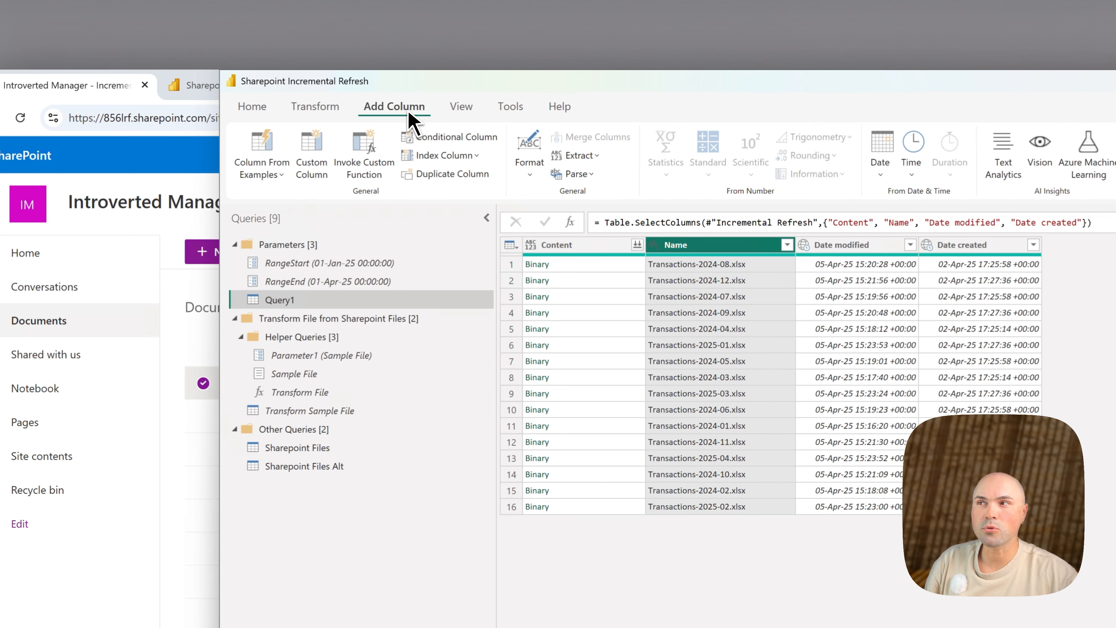
click(282, 176)
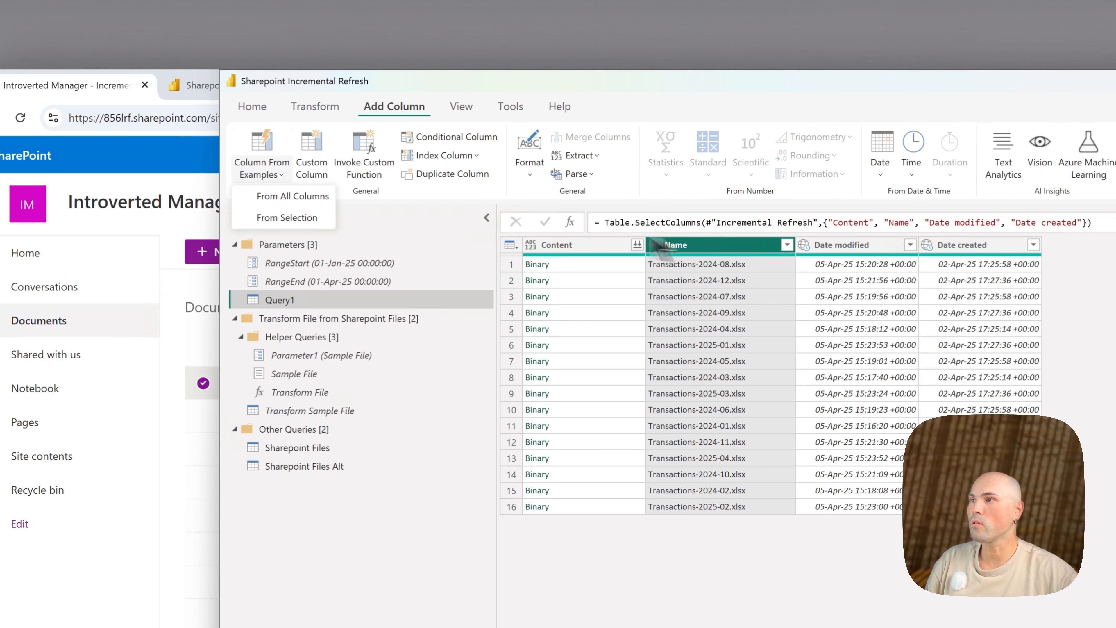
click(308, 217)
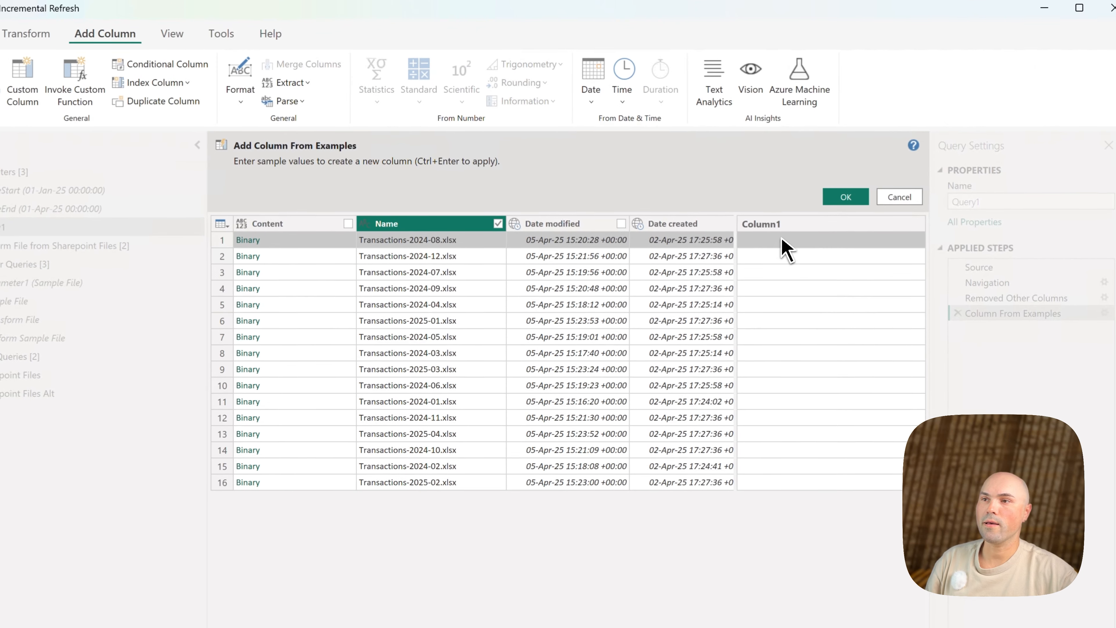
click(782, 239)
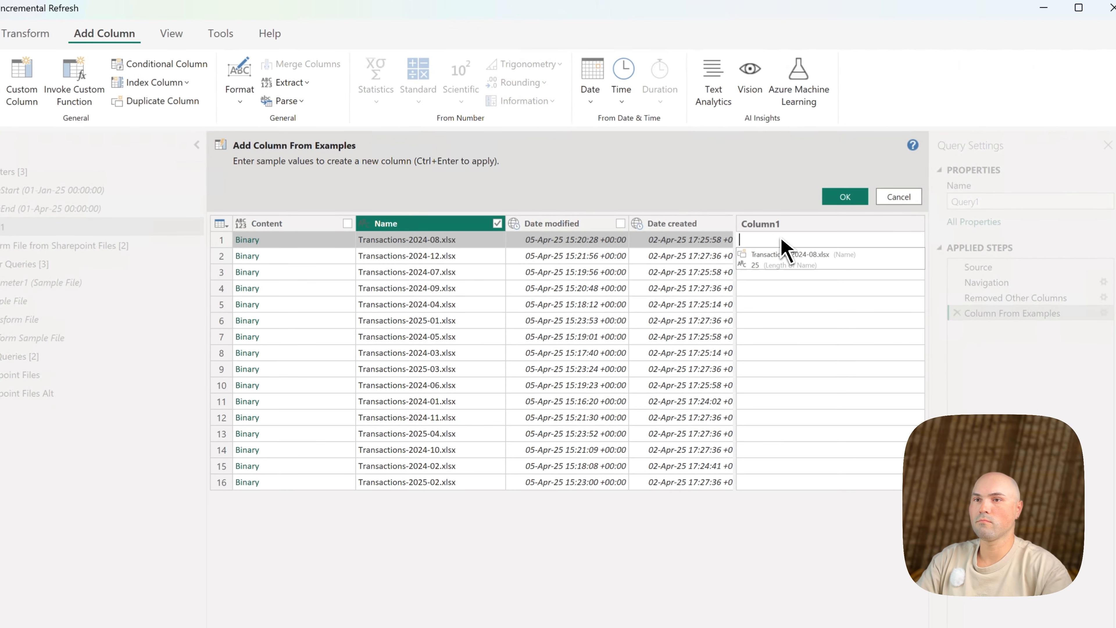
text(2024-08)
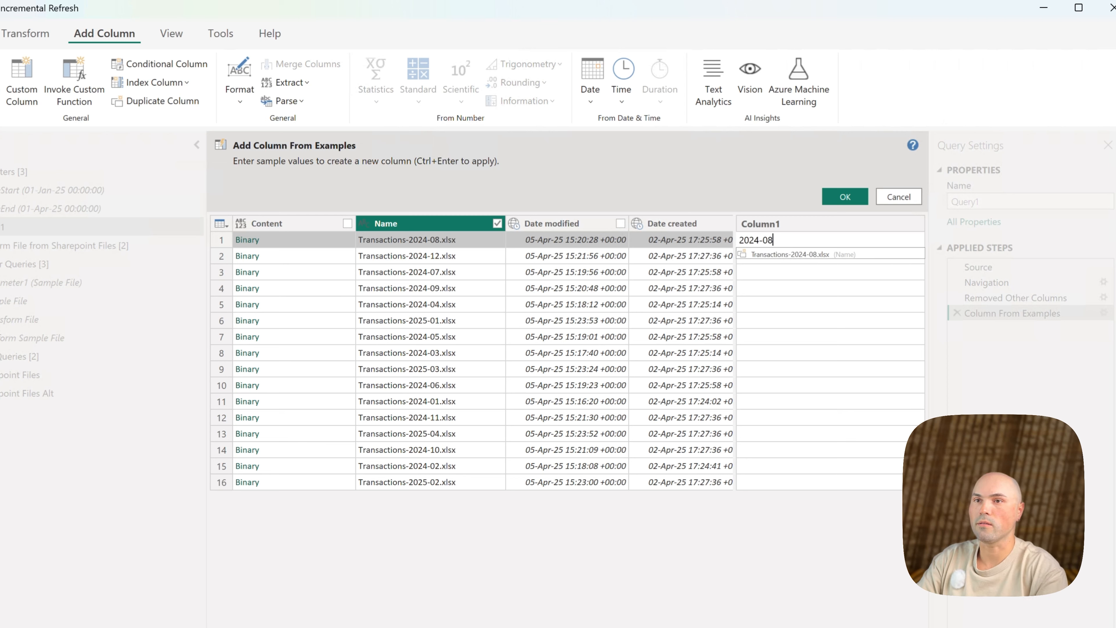
key(Return)
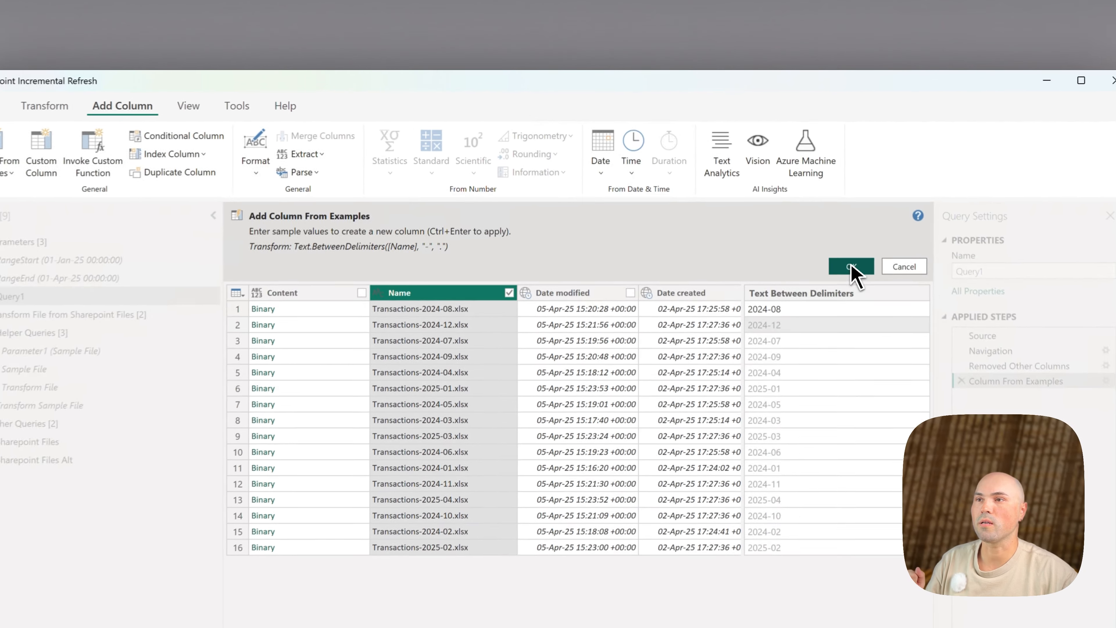
click(827, 190)
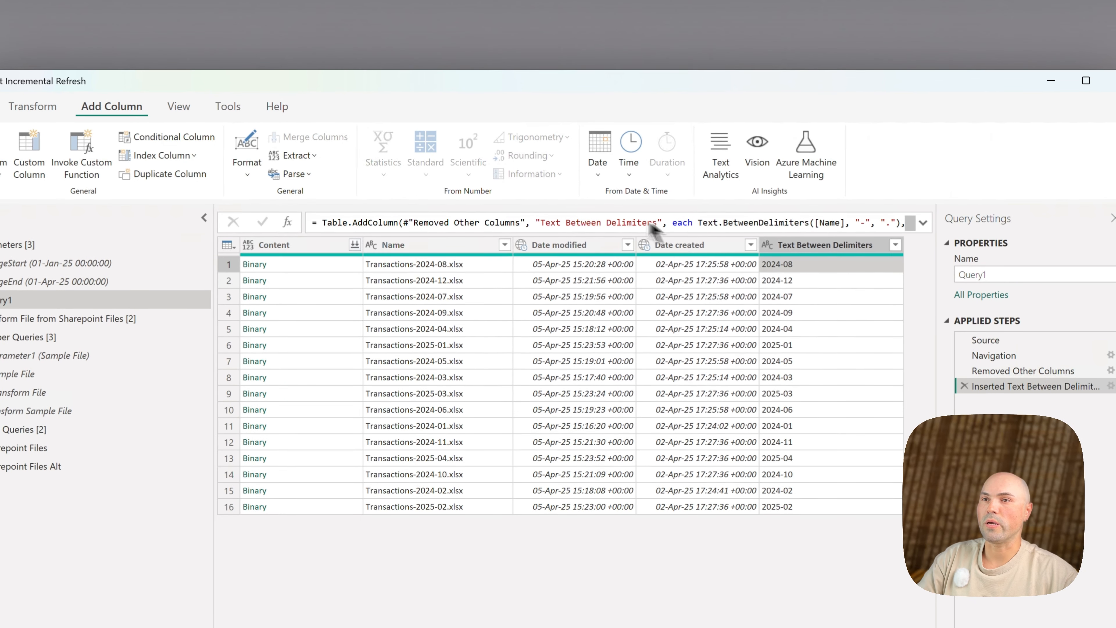
- Rename the extracted text column to File Date within its step formula and change its data type to Date
drag(653, 222, 541, 223)
text(File Date)
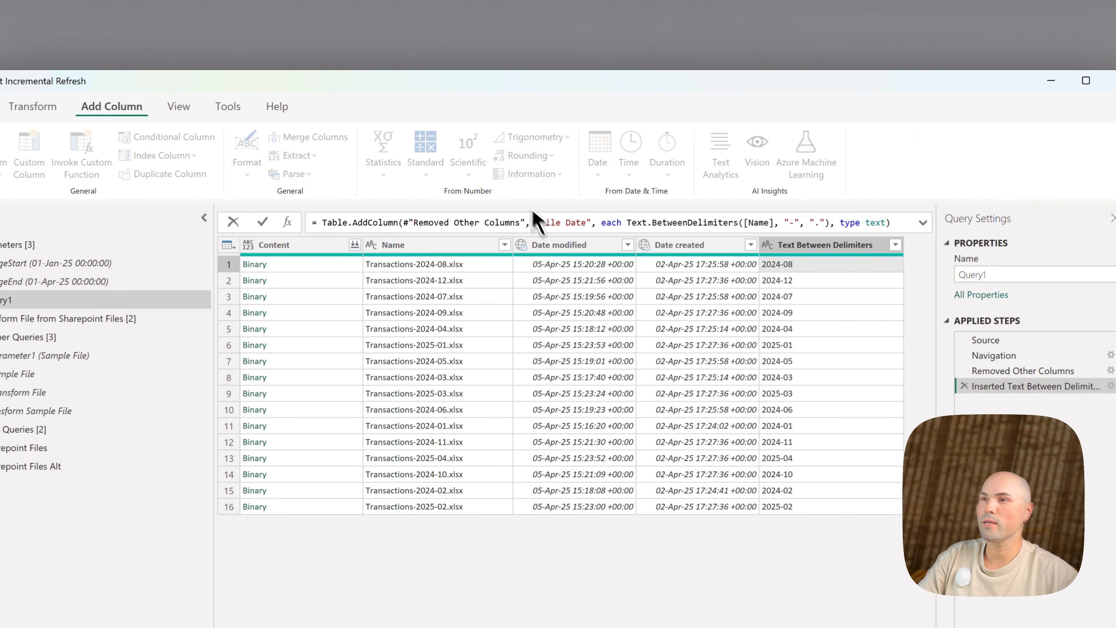
click(262, 222)
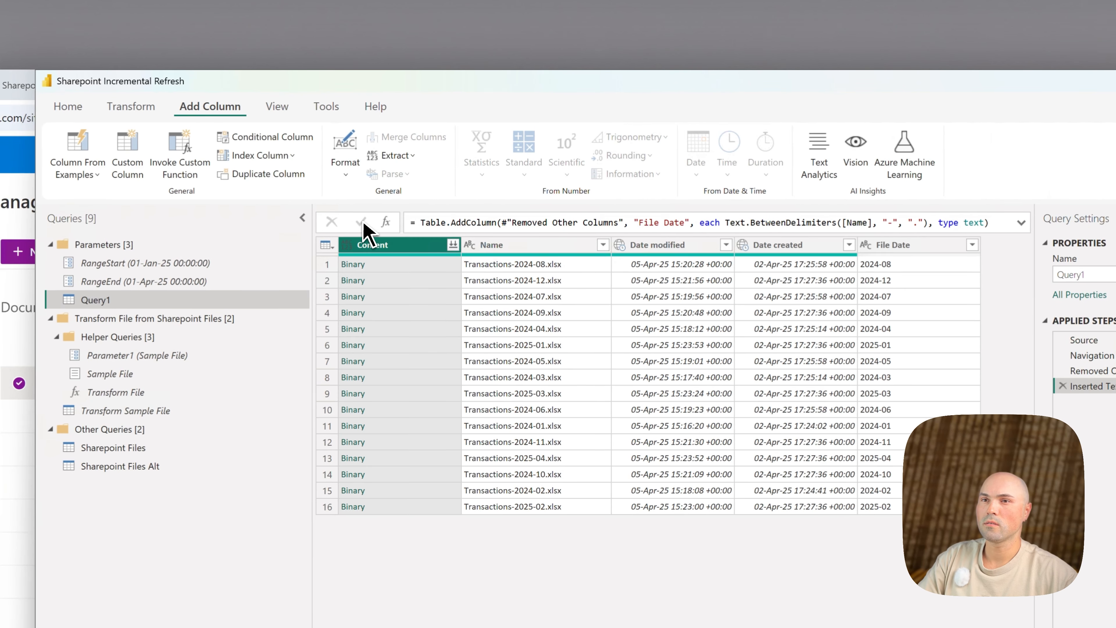
click(888, 244)
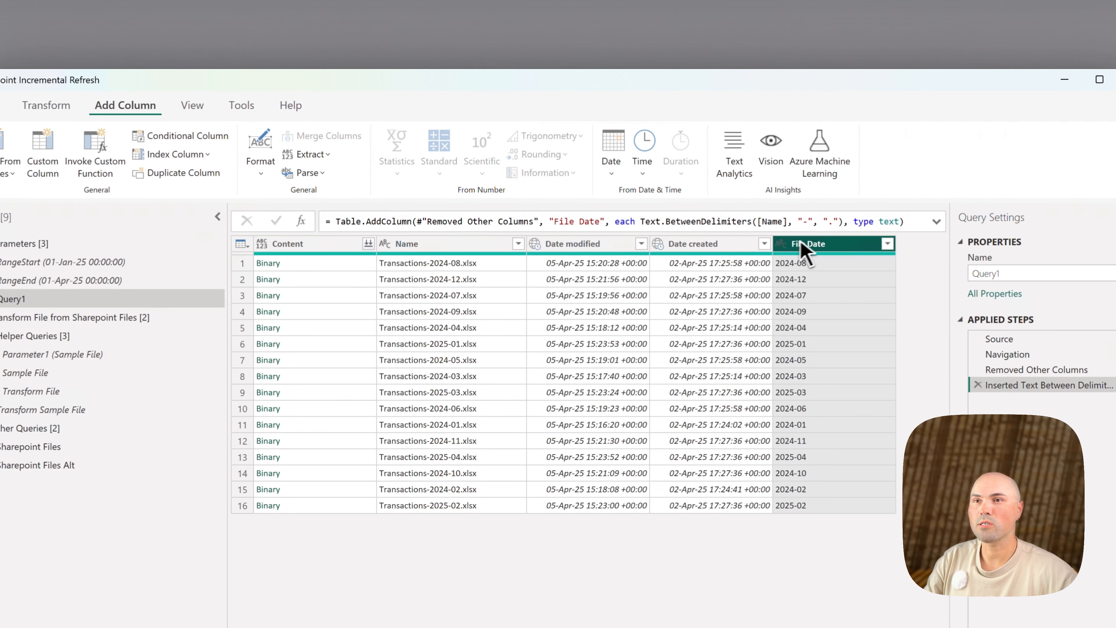
click(781, 244)
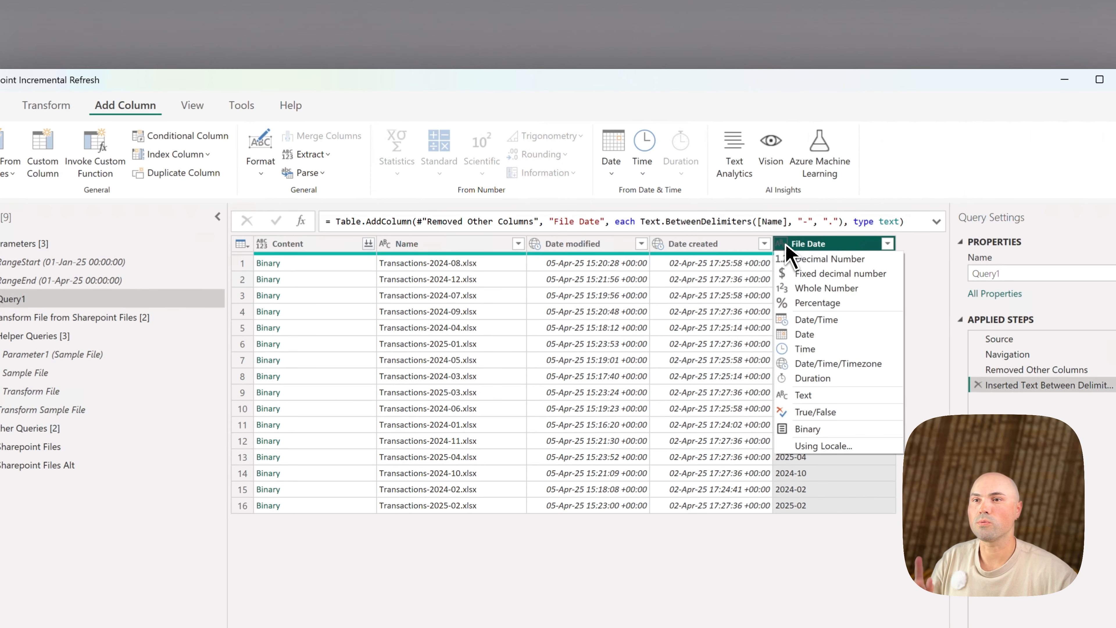
click(806, 337)
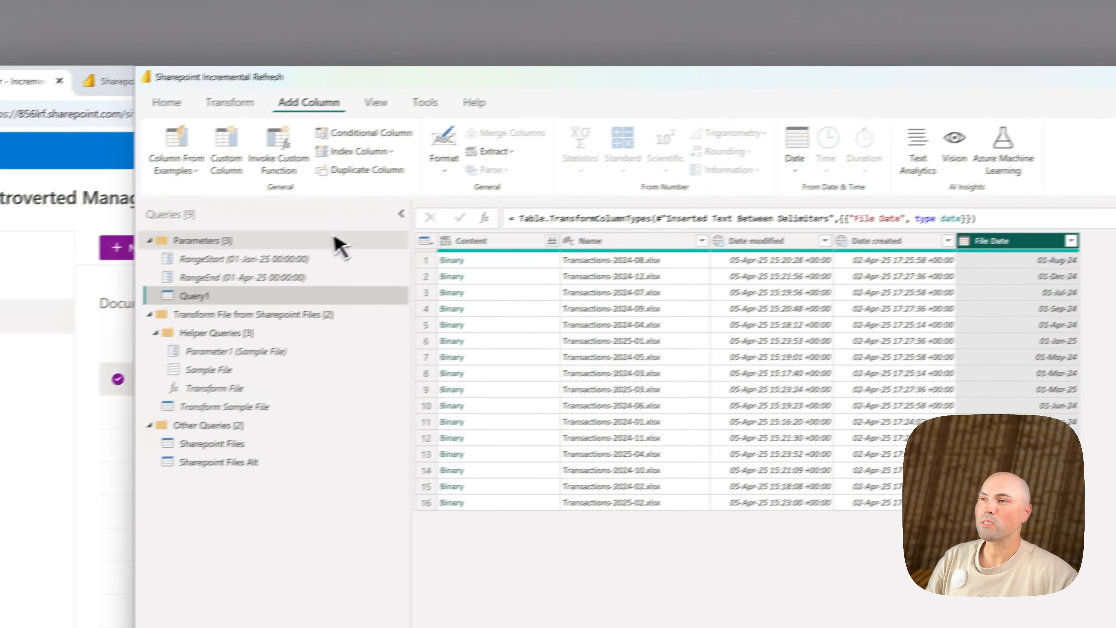
- Start an advanced Between date filter on Query1's File Date column with the first condition is after or equal to 01-Jan-25
click(119, 281)
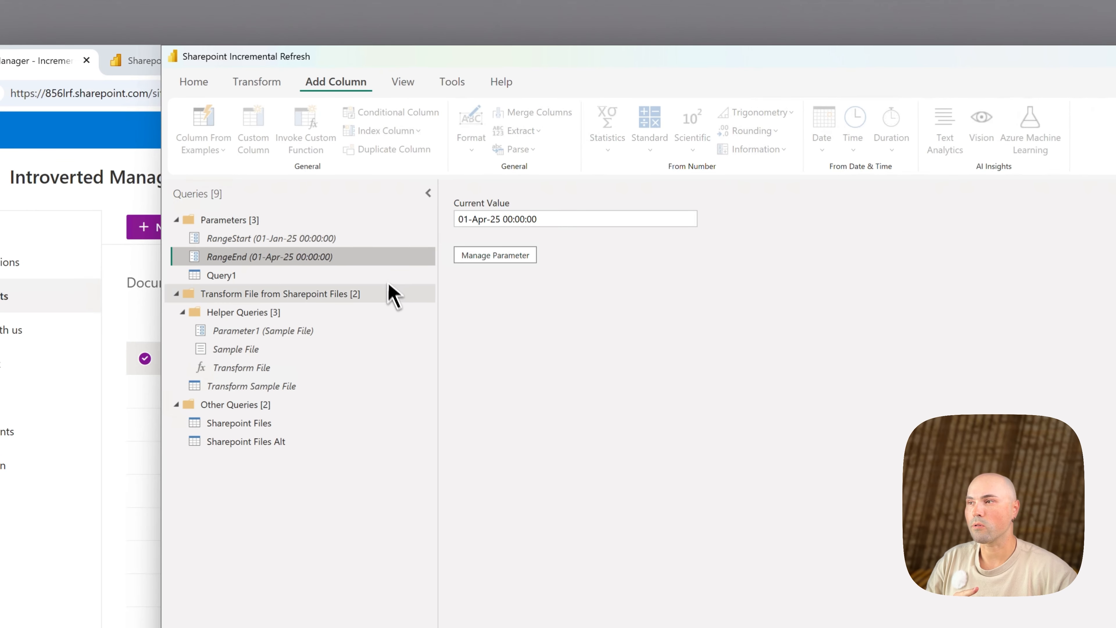
click(321, 277)
click(1099, 219)
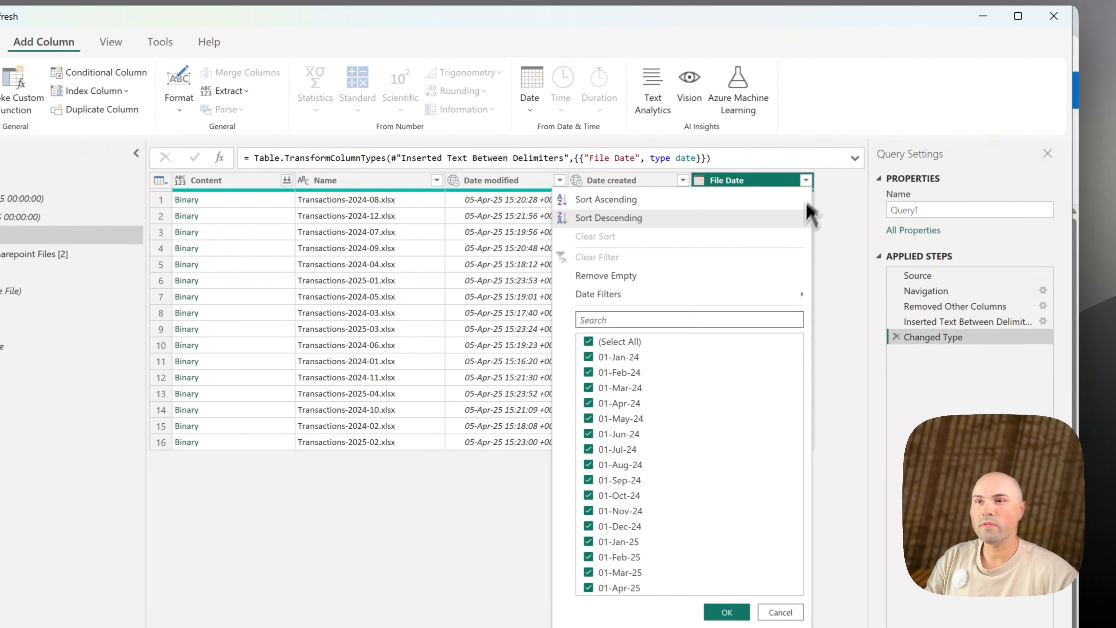
mouse_move(834, 301)
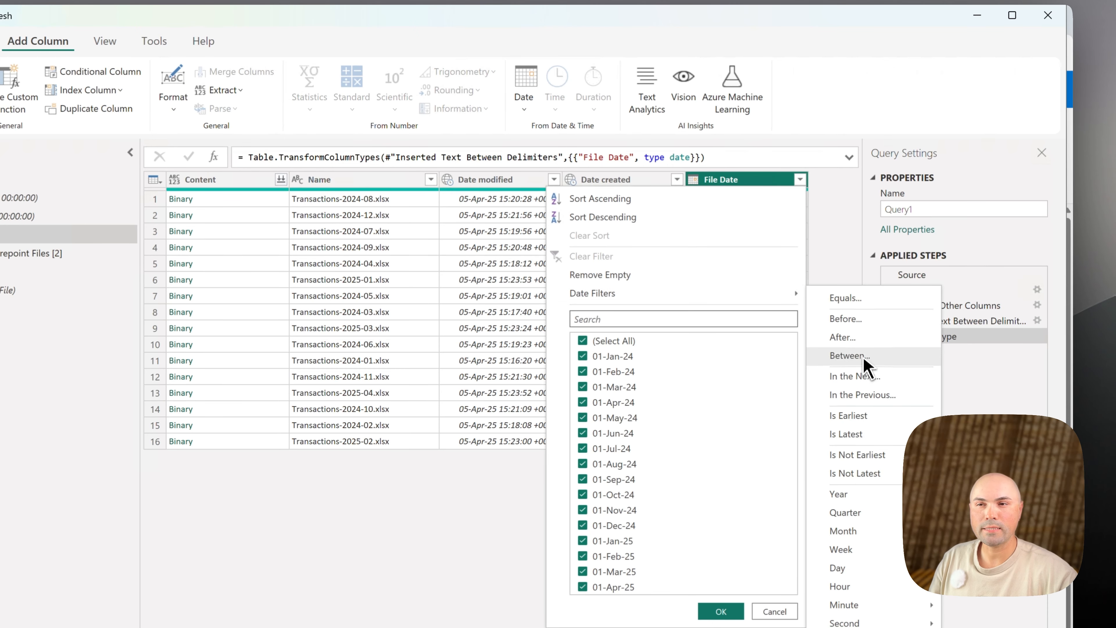
click(846, 356)
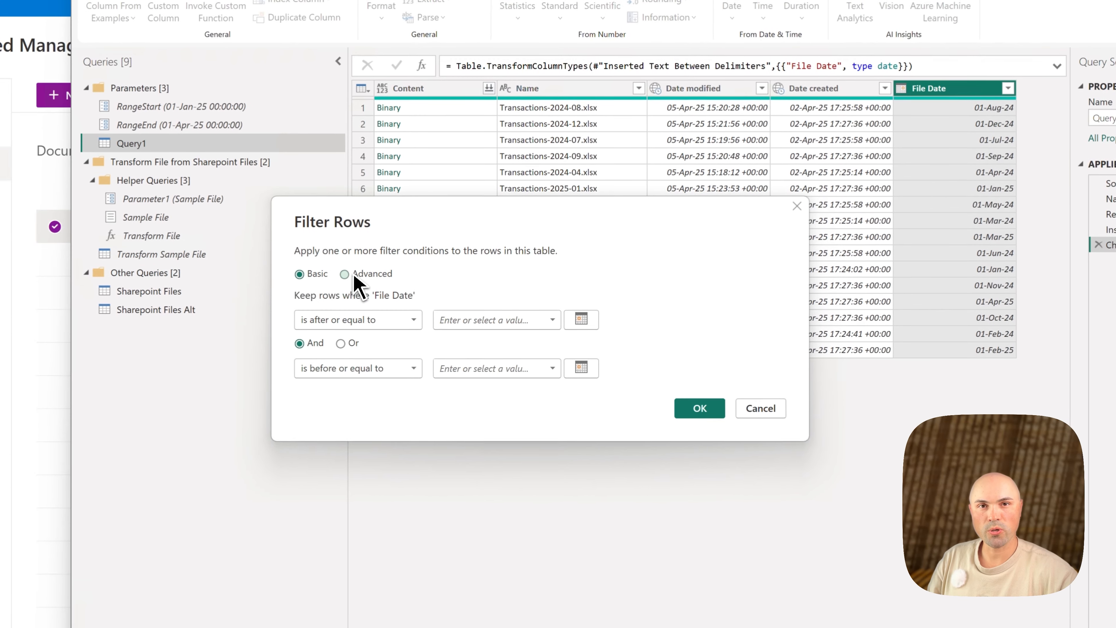
click(345, 273)
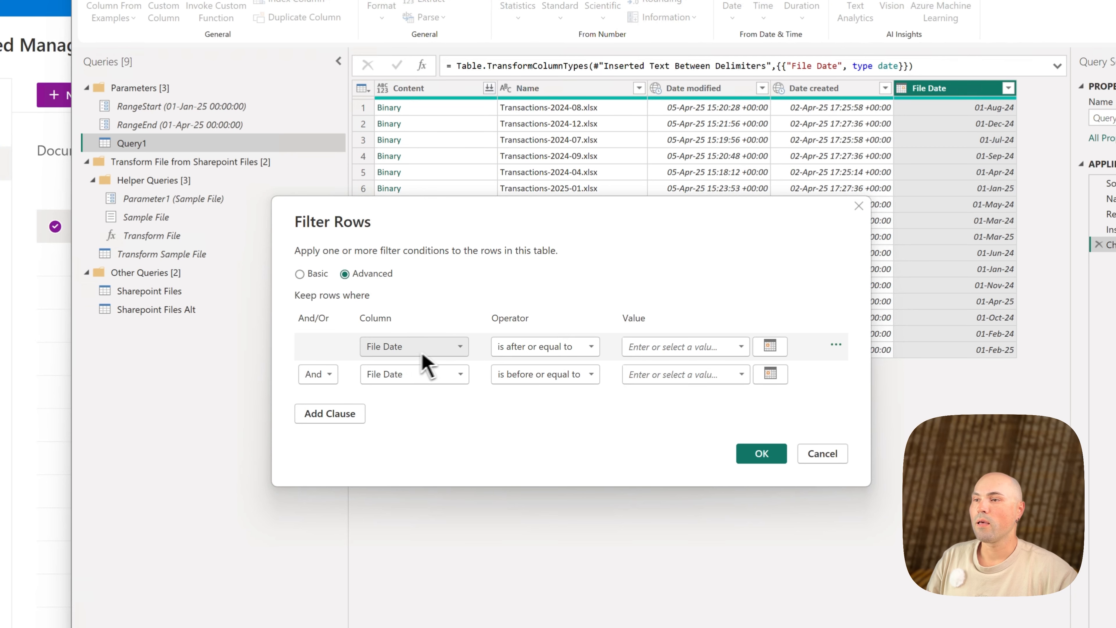
click(431, 351)
click(433, 349)
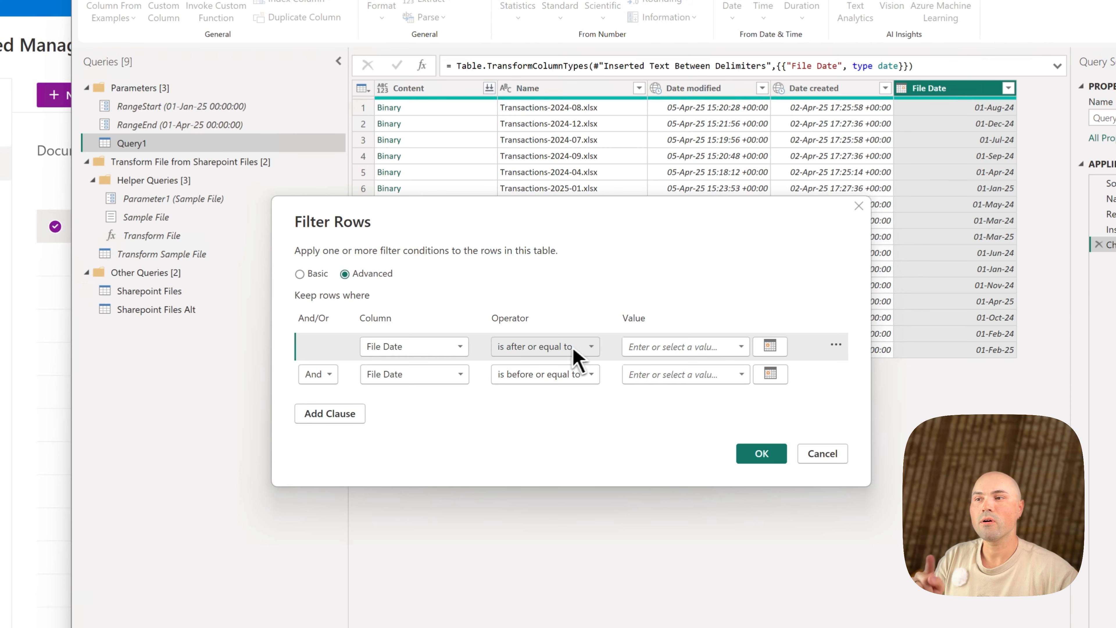
click(683, 349)
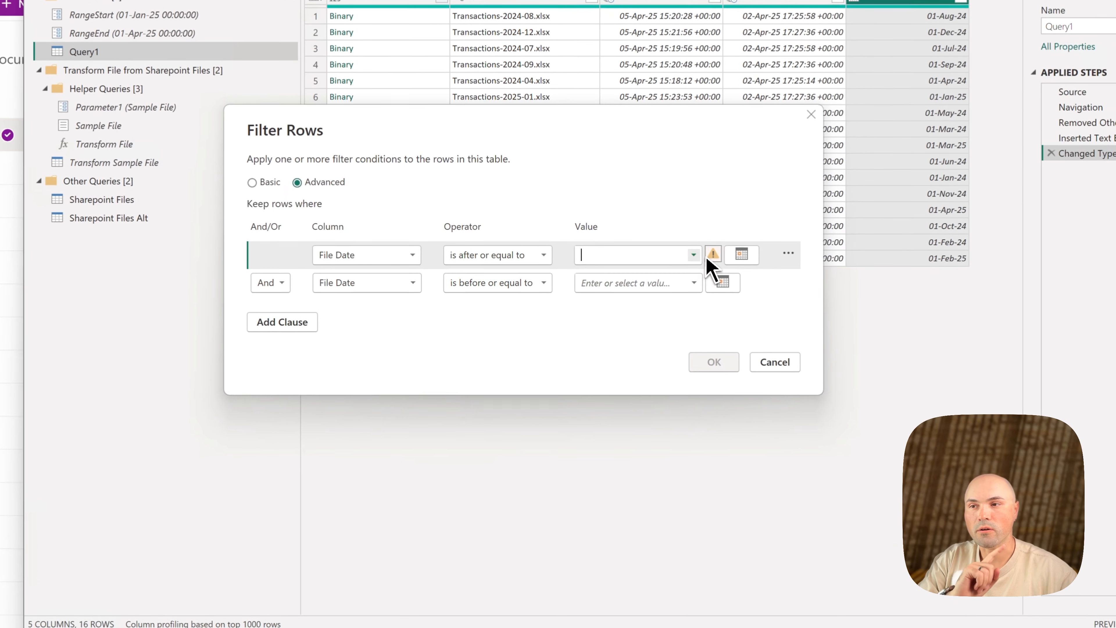
click(694, 254)
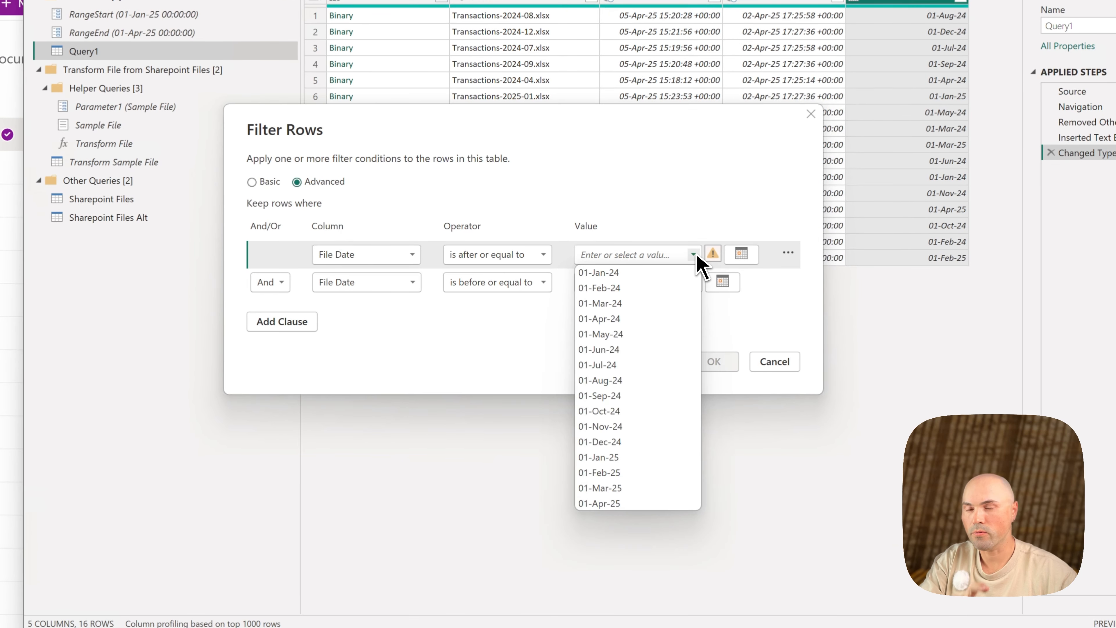
click(612, 457)
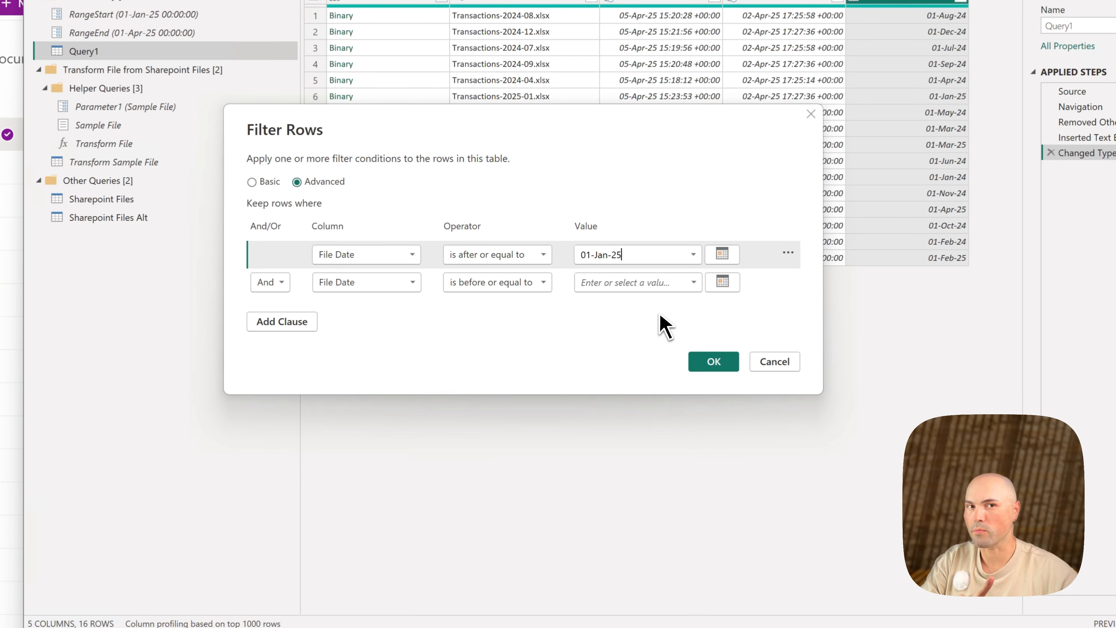
- Set the second File Date condition to is before 01-Feb-25 and apply the row filter
click(538, 282)
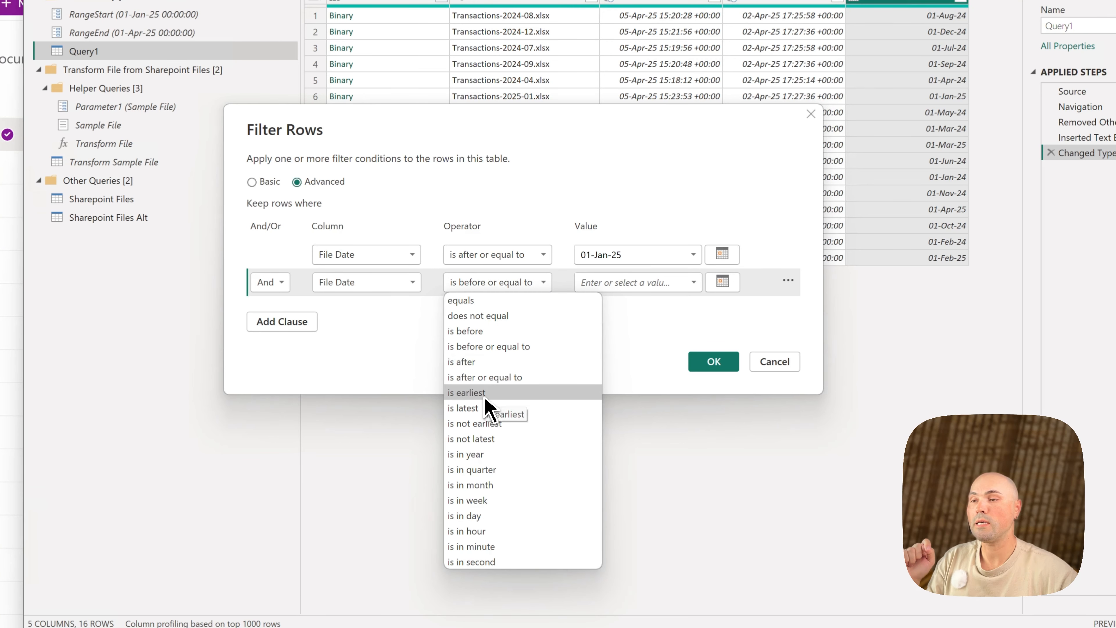
click(488, 330)
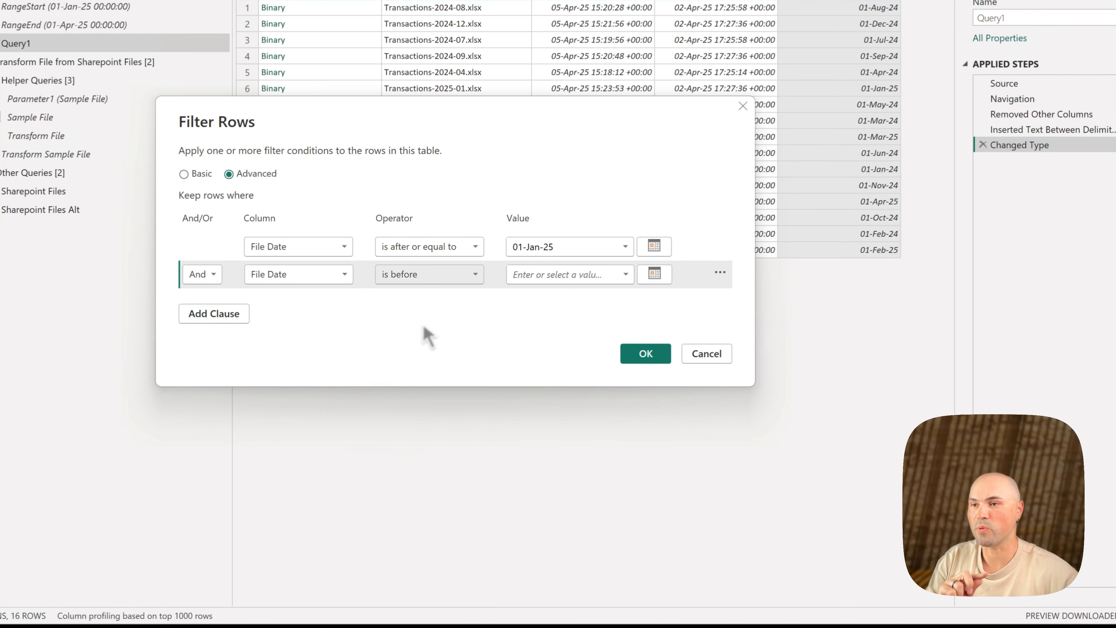
click(623, 274)
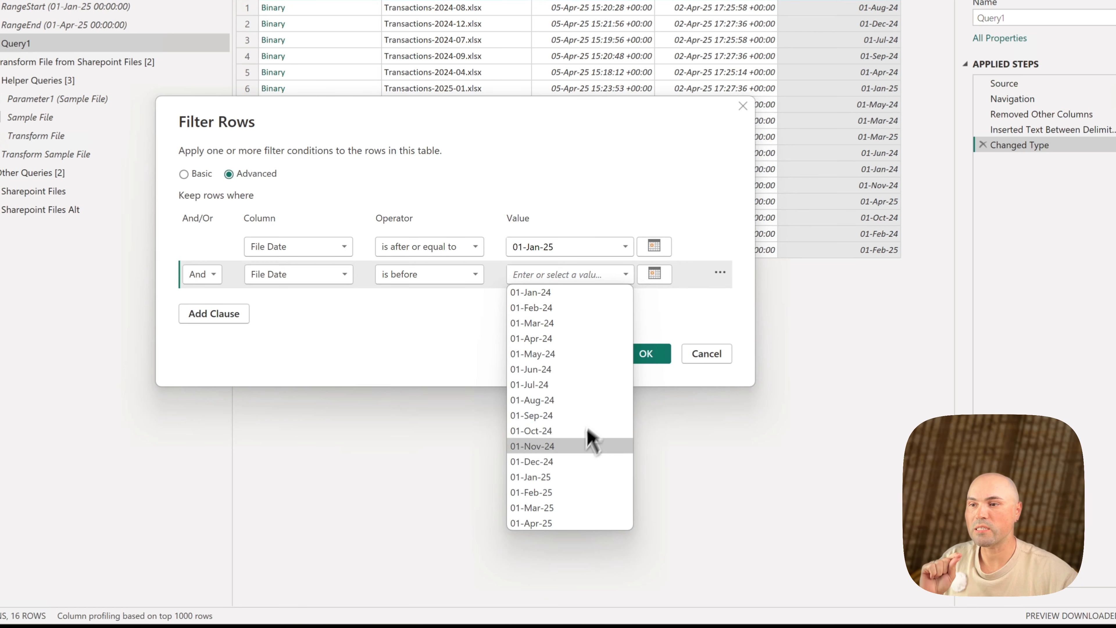
click(570, 492)
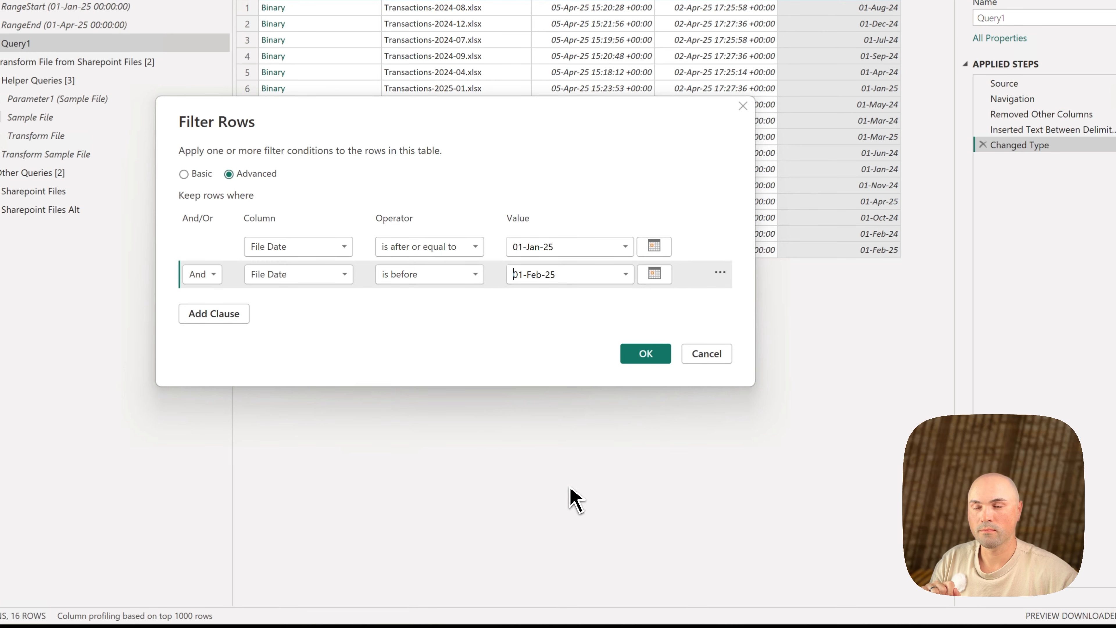
click(645, 354)
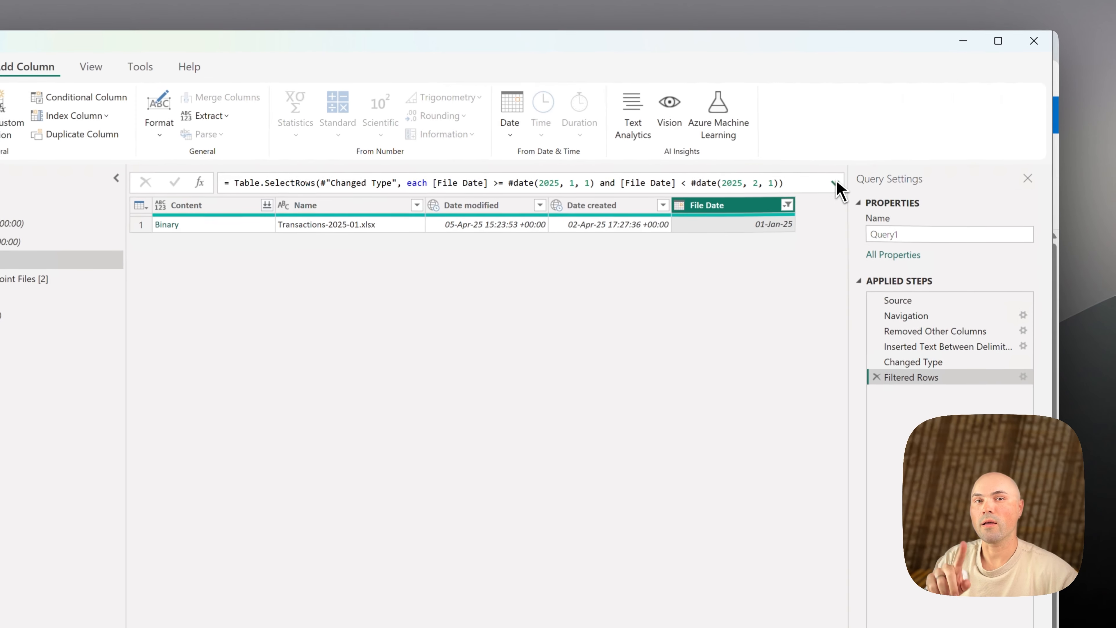
- In the Filtered Rows formula, replace the lower date #date(2025, 1, 1) with the RangeStart parameter
click(833, 183)
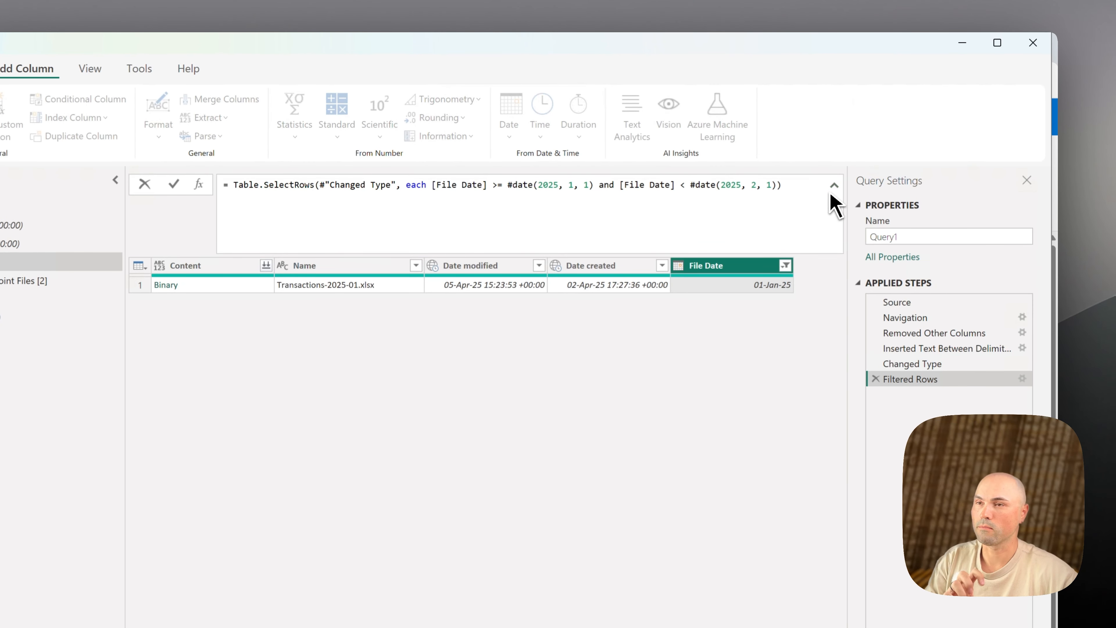
click(519, 215)
click(509, 184)
key(shift+Home)
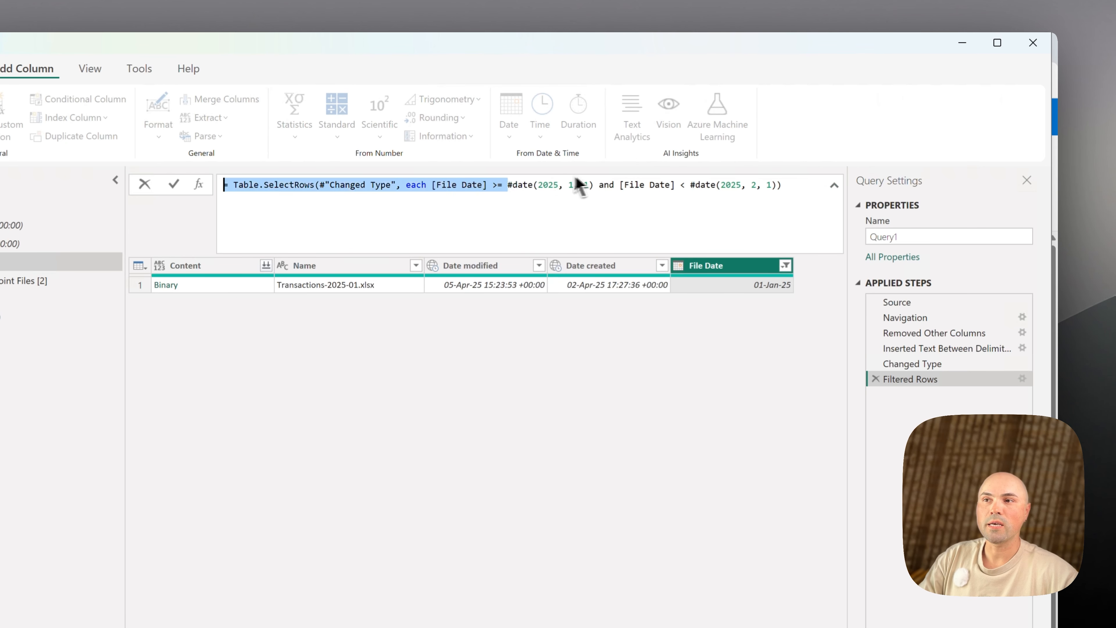
shift+click(594, 185)
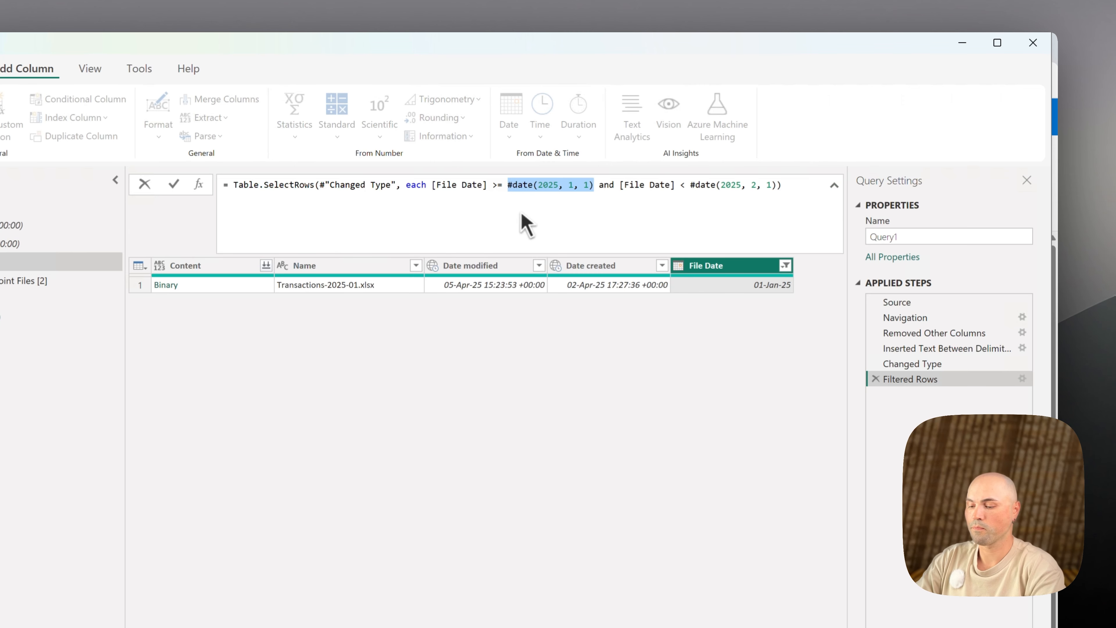
text(Range)
key(Down)
key(Tab)
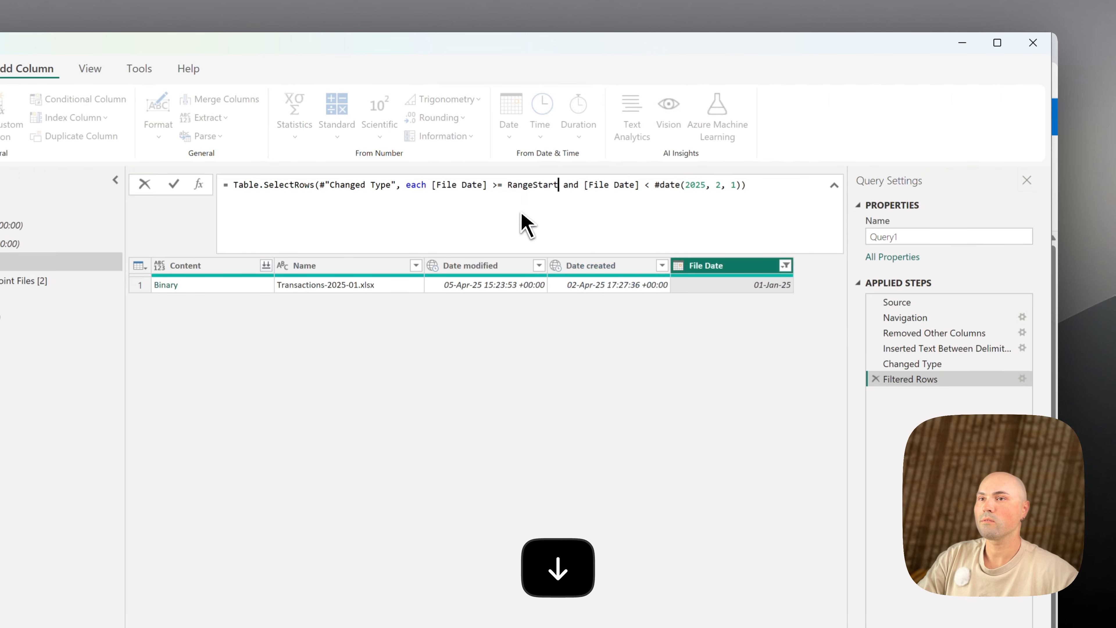
- Replace the upper date #date(2025, 2, 1) in the Filtered Rows formula with the RangeEnd parameter
click(654, 185)
shift+click(760, 185)
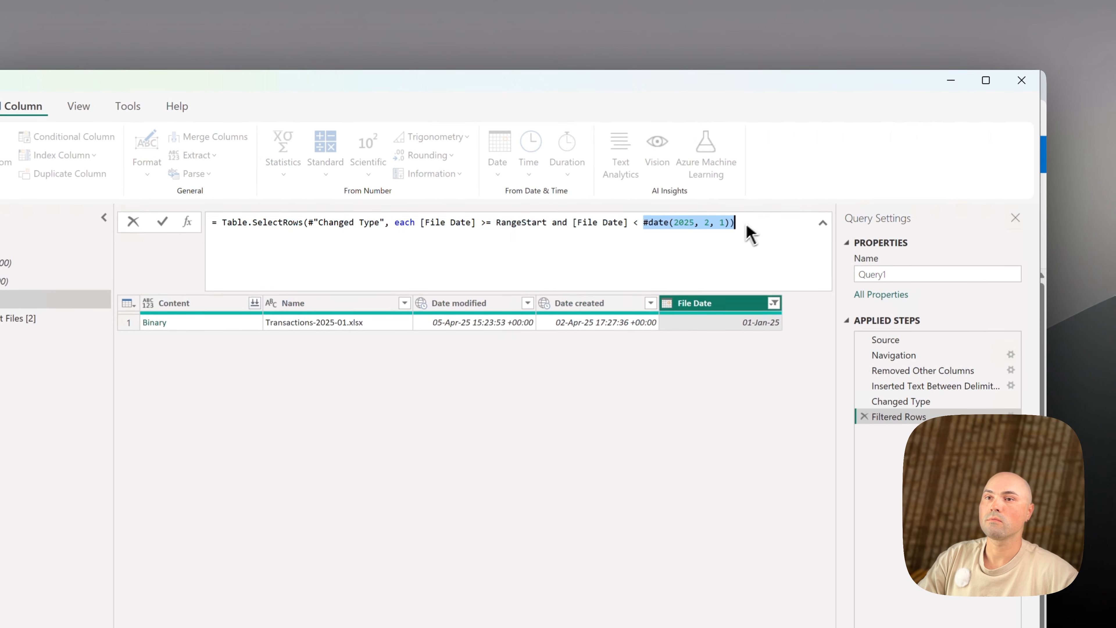
shift+click(726, 223)
text(Range)
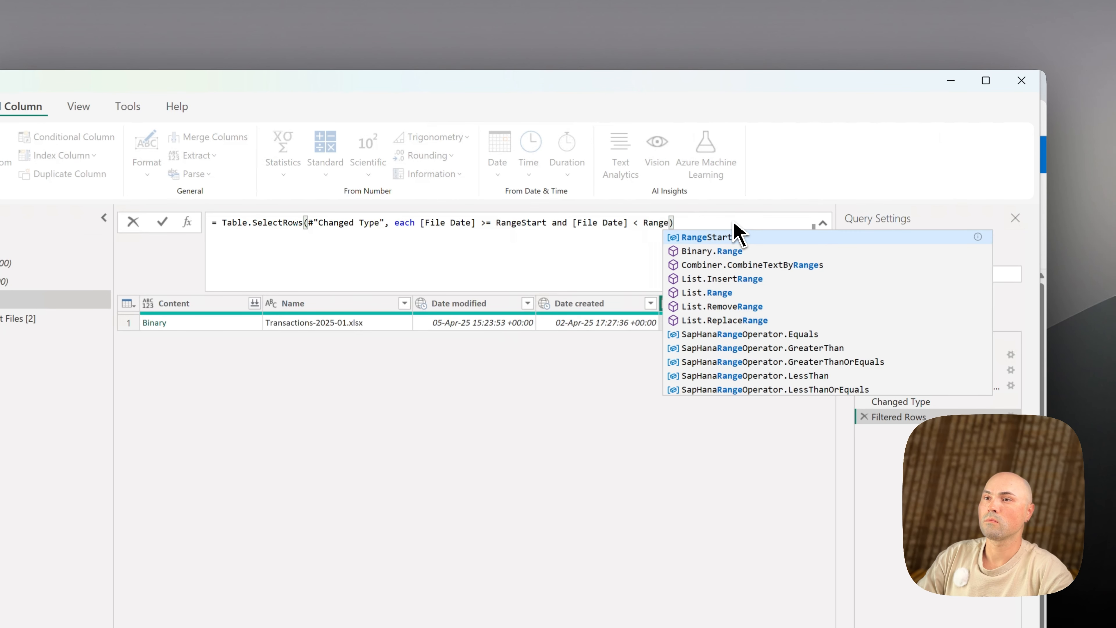
text(End)
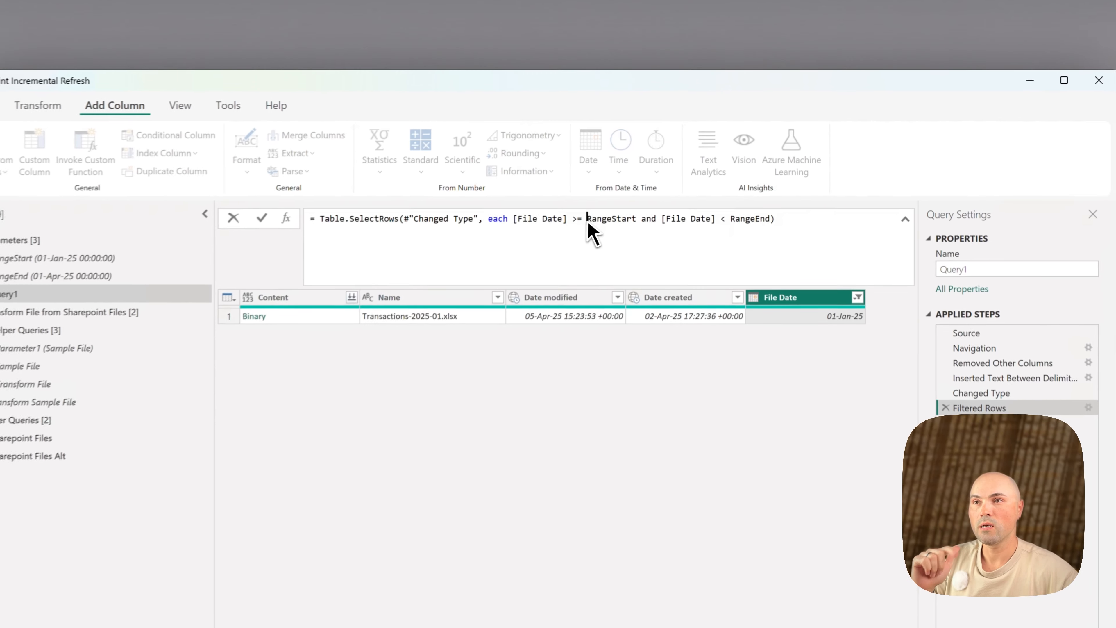
- Wrap RangeStart in a Date.From() function within the Filtered Rows formula
click(673, 163)
text(DateFrom)
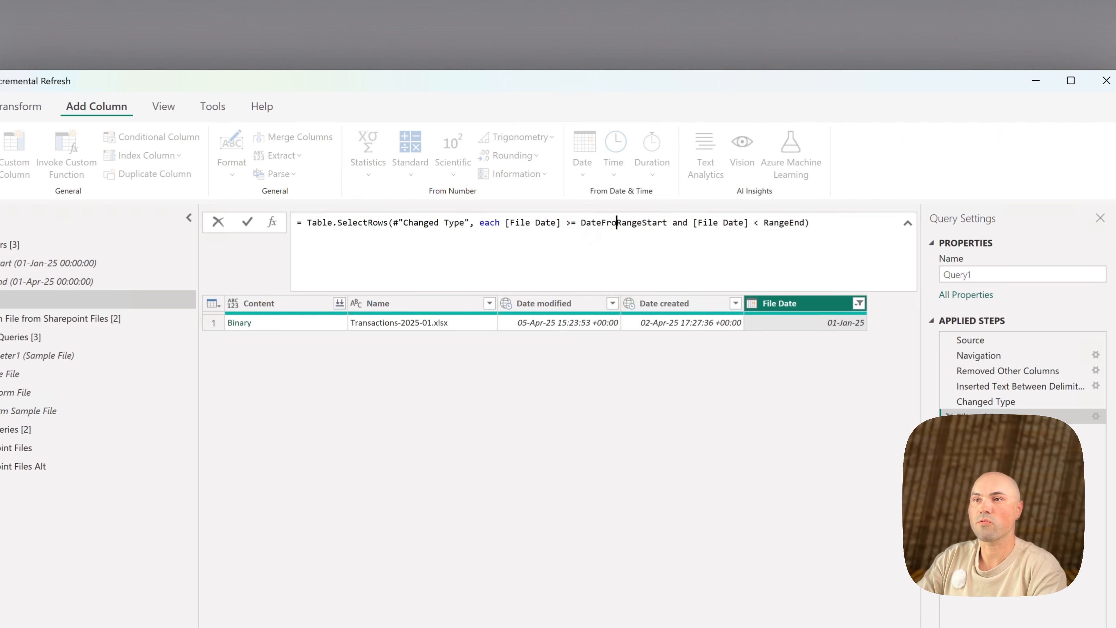
key(BackSpace)
key(BackSpace)
key(BackSpace)
key(BackSpace)
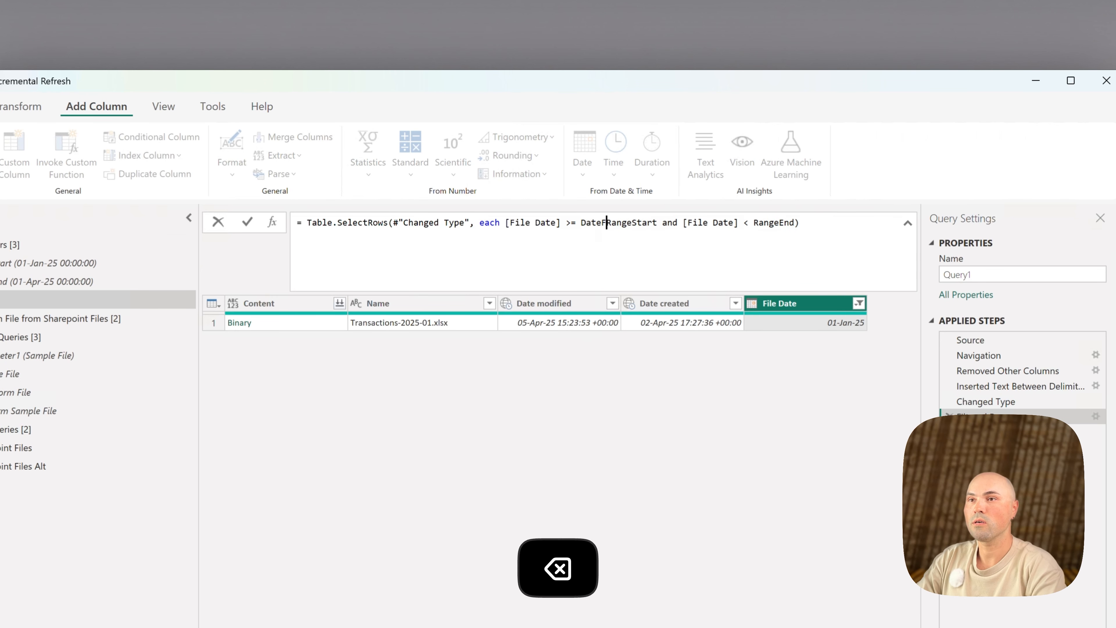
text(.From()
key(BackSpace)
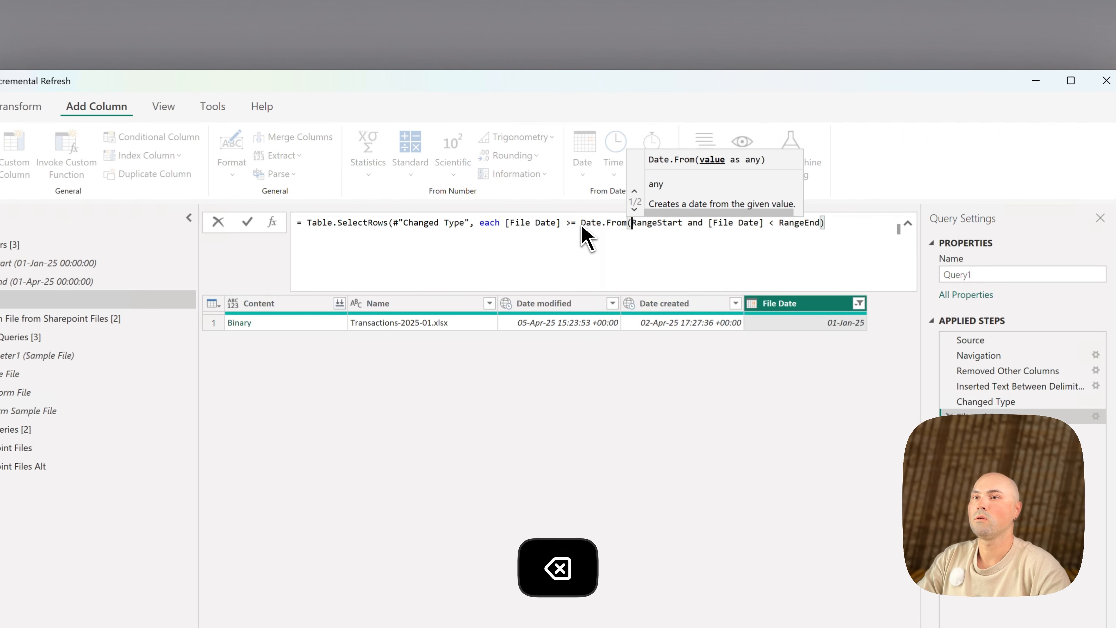
key(Right)
key(Right)
key(Right)
key(Right)
key(Right)
key(Right)
key(Right)
key(Right)
key(Right)
key(Right)
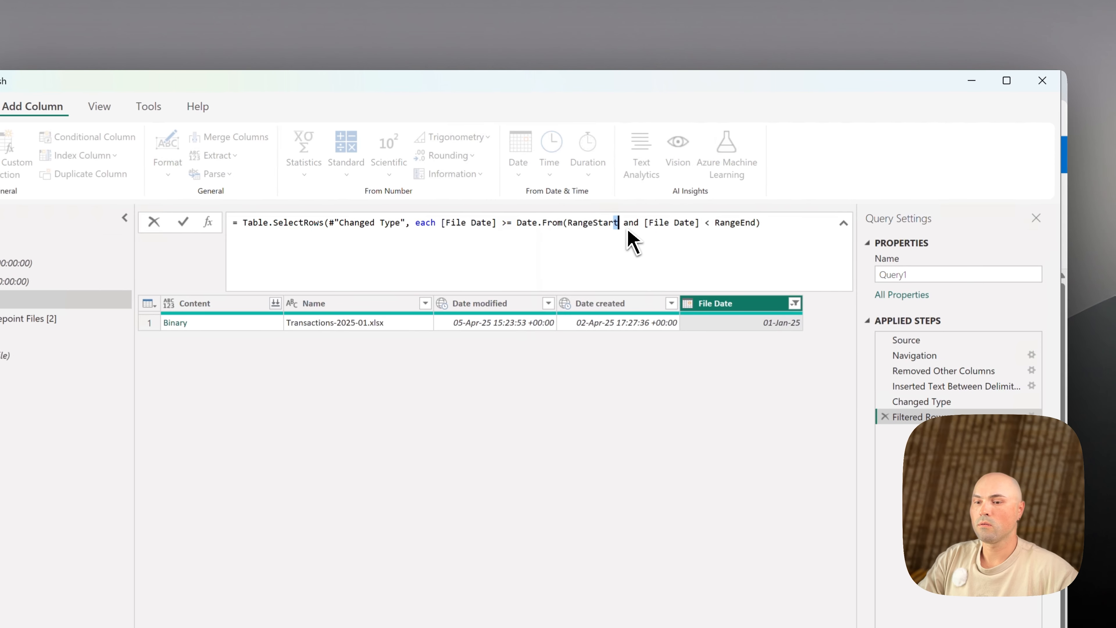
text())
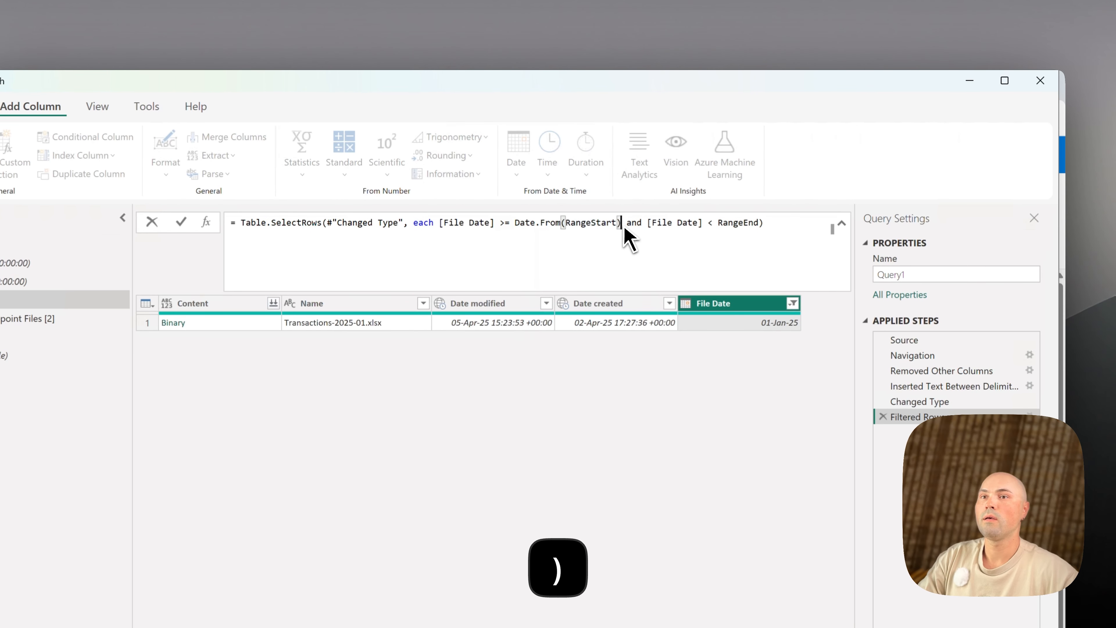
- Wrap RangeEnd in Date.From() as well and apply the edited row filter formula
click(723, 230)
text(Dat)
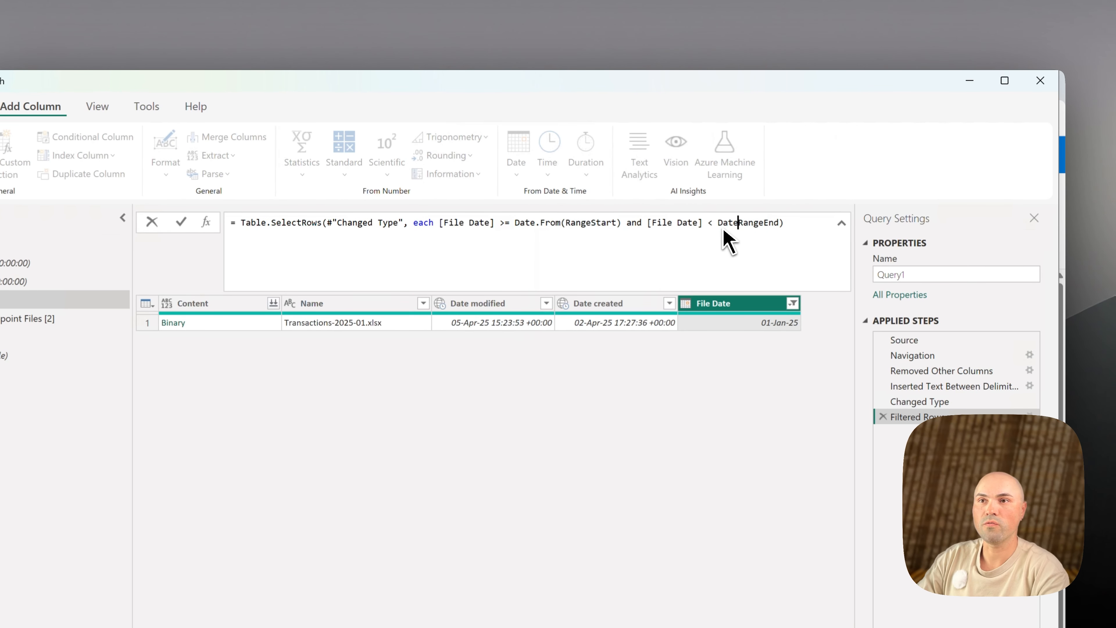
text(e)
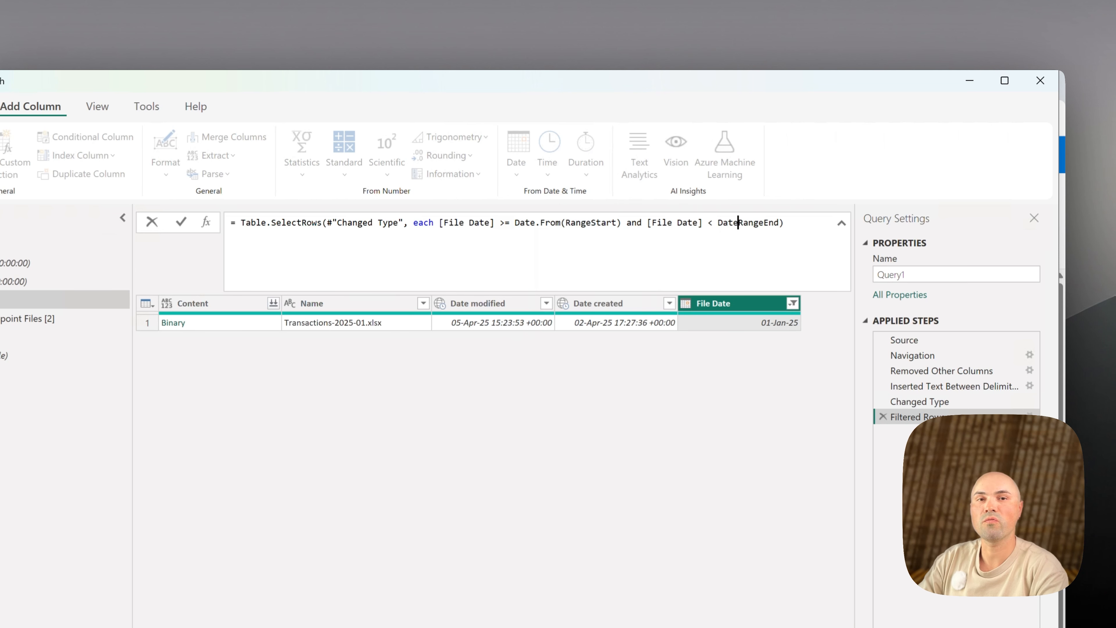
text(.From)
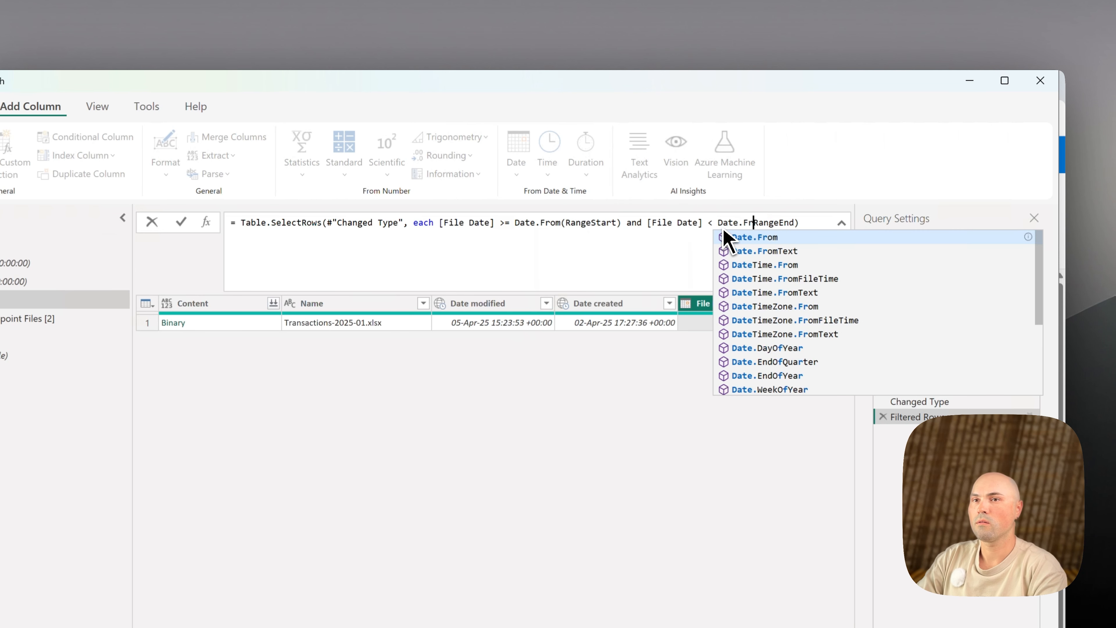
text(()
key(Right)
key(Right)
key(Right)
key(Right)
key(Right)
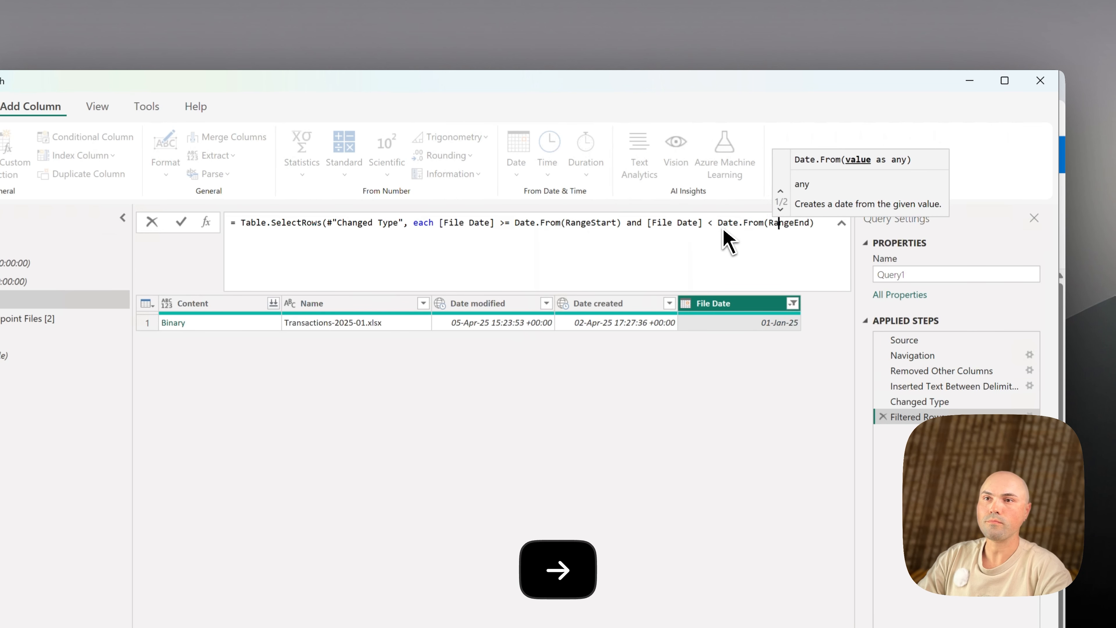
key(Right)
key(Right)
key(Right)
key(Right)
text())
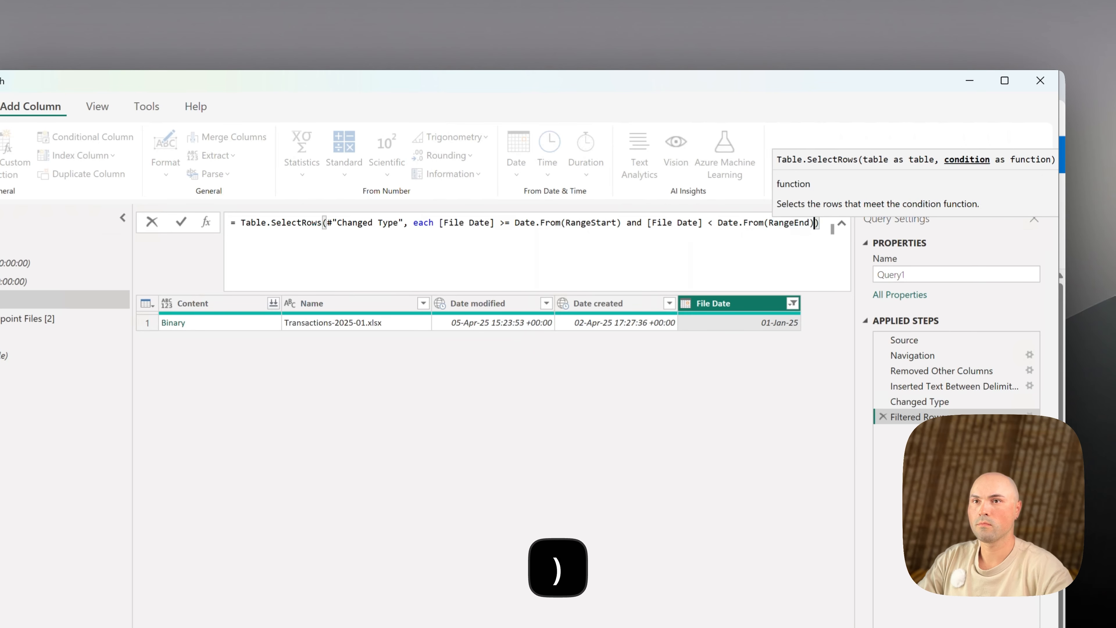
click(718, 225)
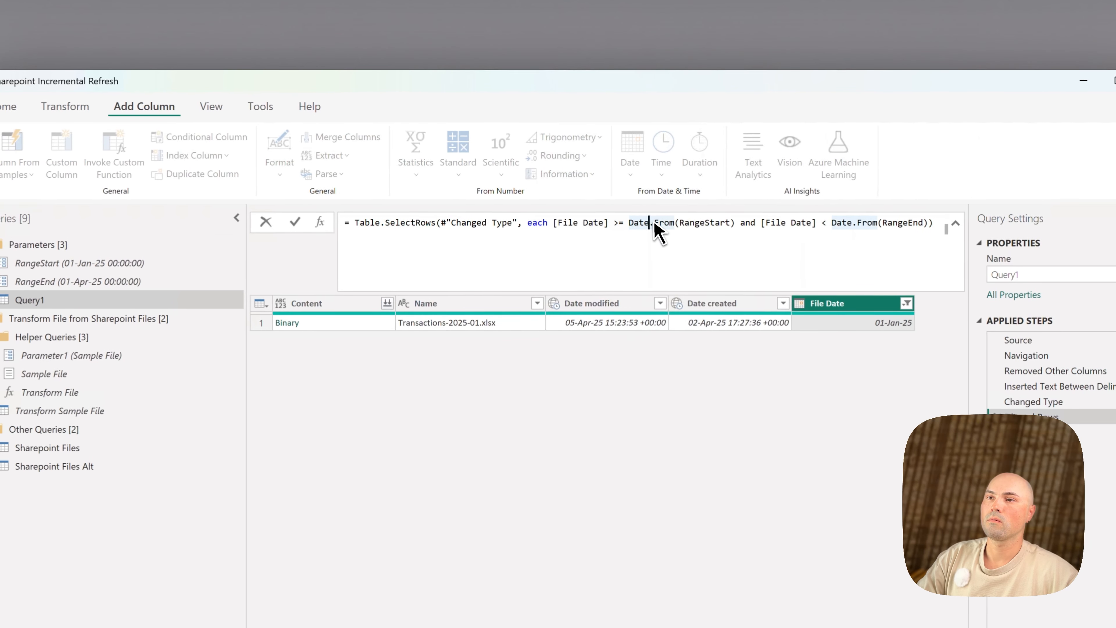
click(298, 222)
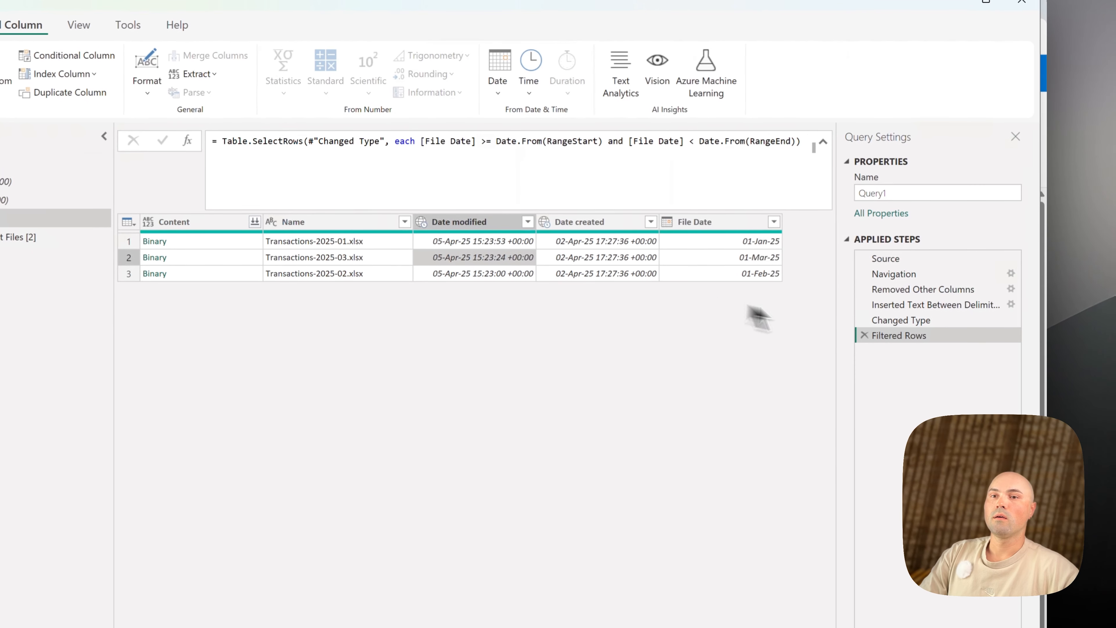
- Rename the Filtered Rows applied step to "Filtered Rows: Incremental Refresh"
right_click(905, 335)
click(944, 354)
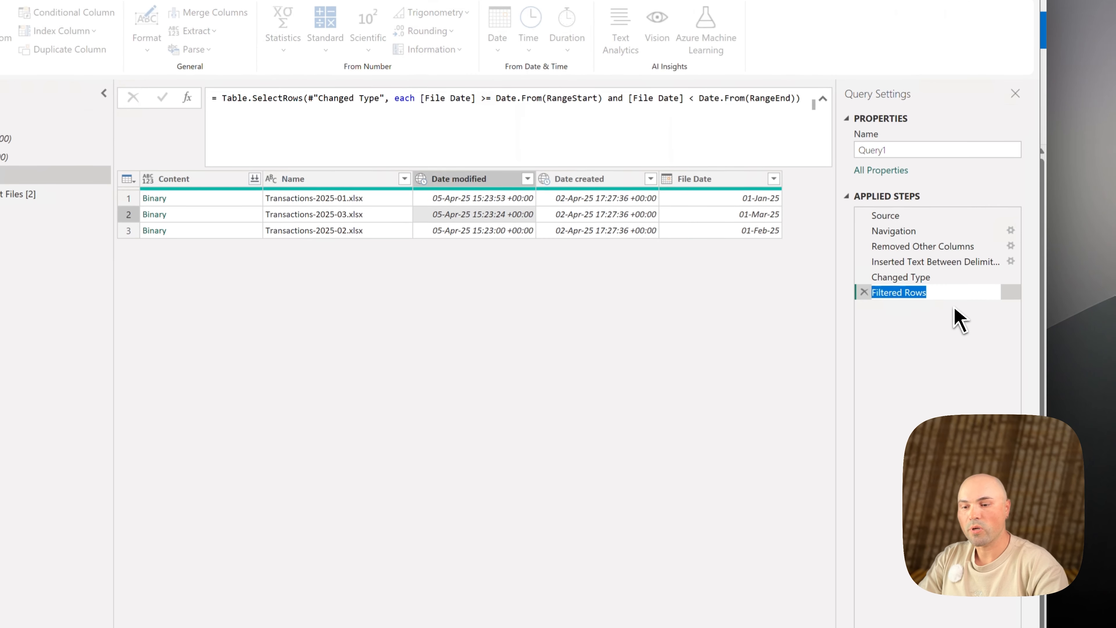
key(Right)
text(: )
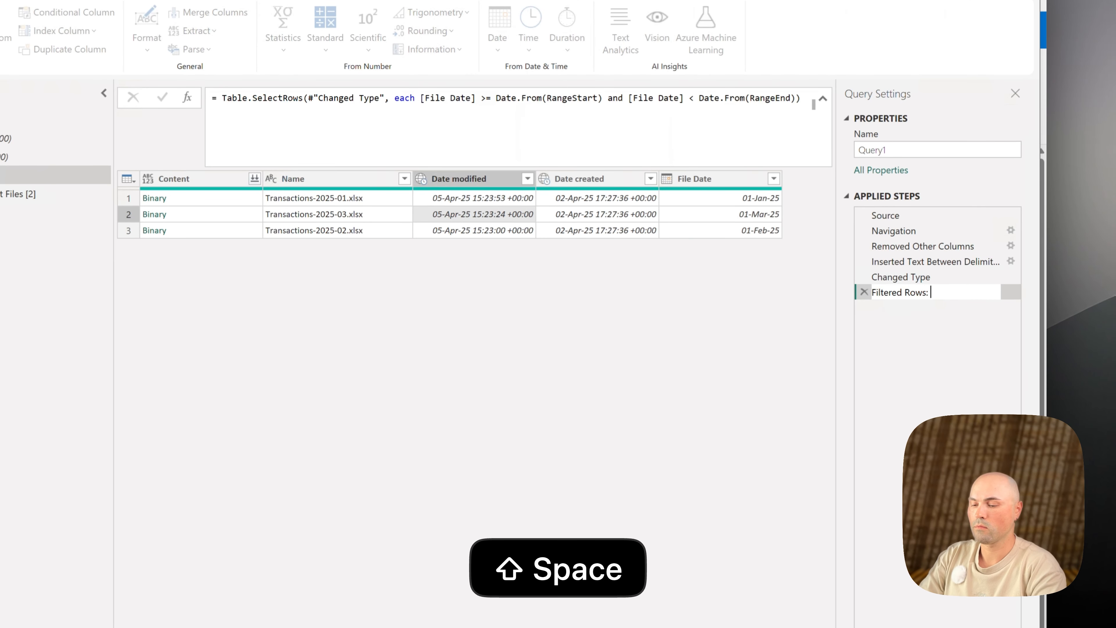
text(Incremen)
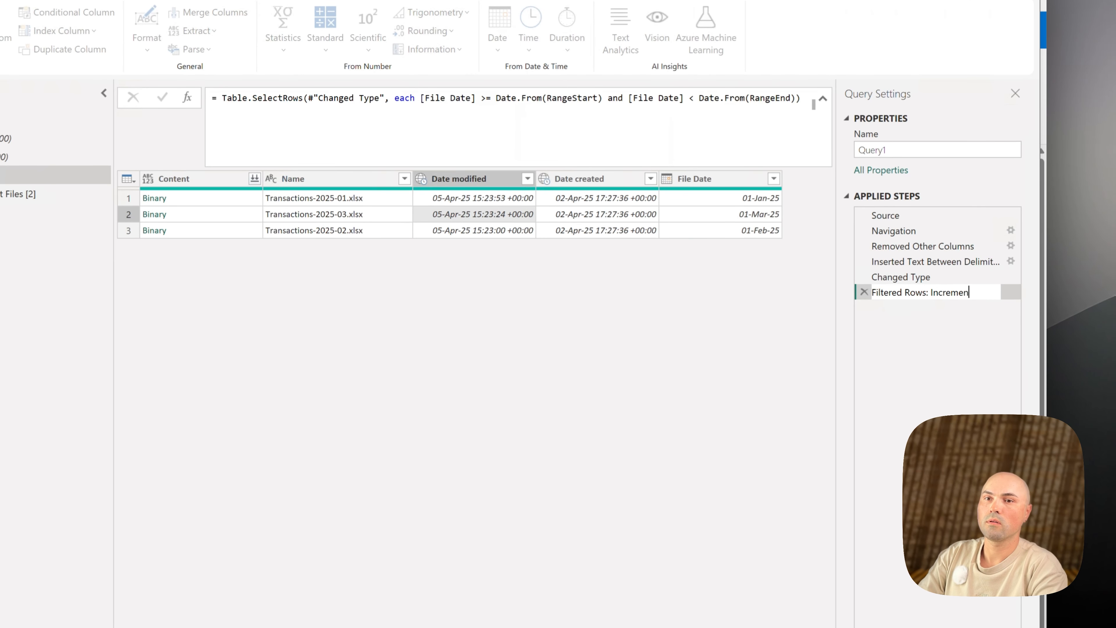
text(tal Refresh)
key(Return)
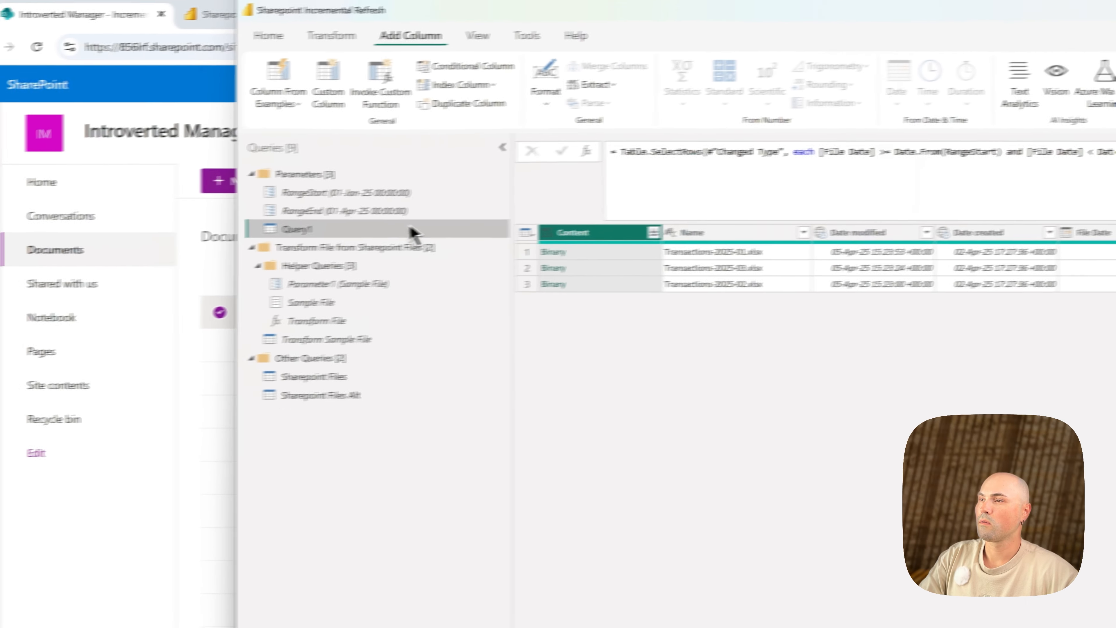
- Move Query1 into the Other Queries group and rename it Incremental Refresh
drag(413, 233, 386, 365)
double_click(369, 354)
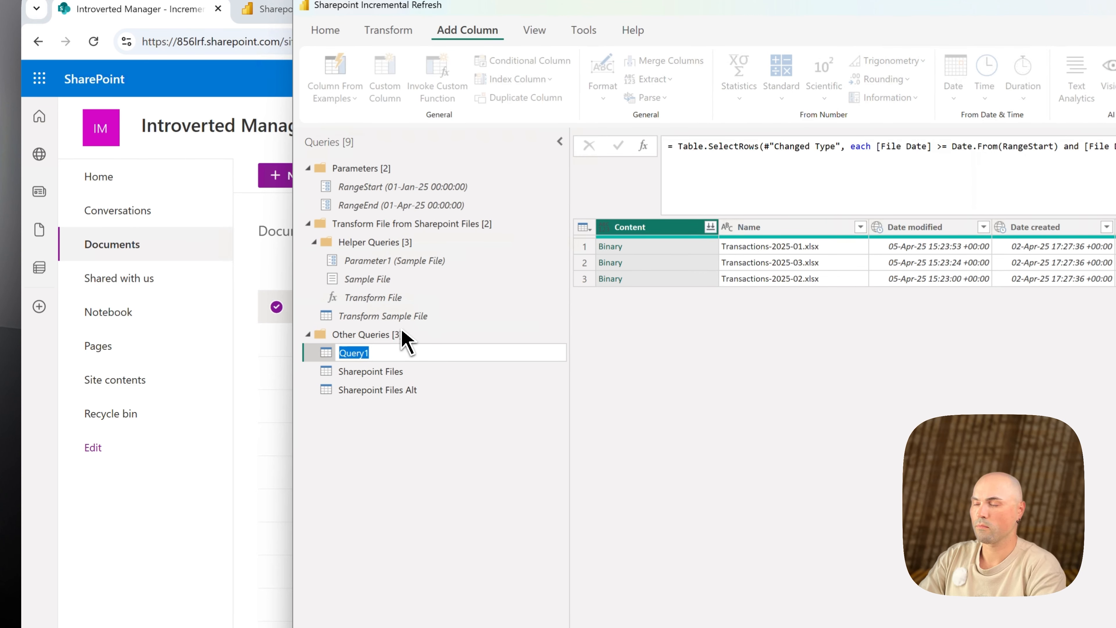
text(Incrementa)
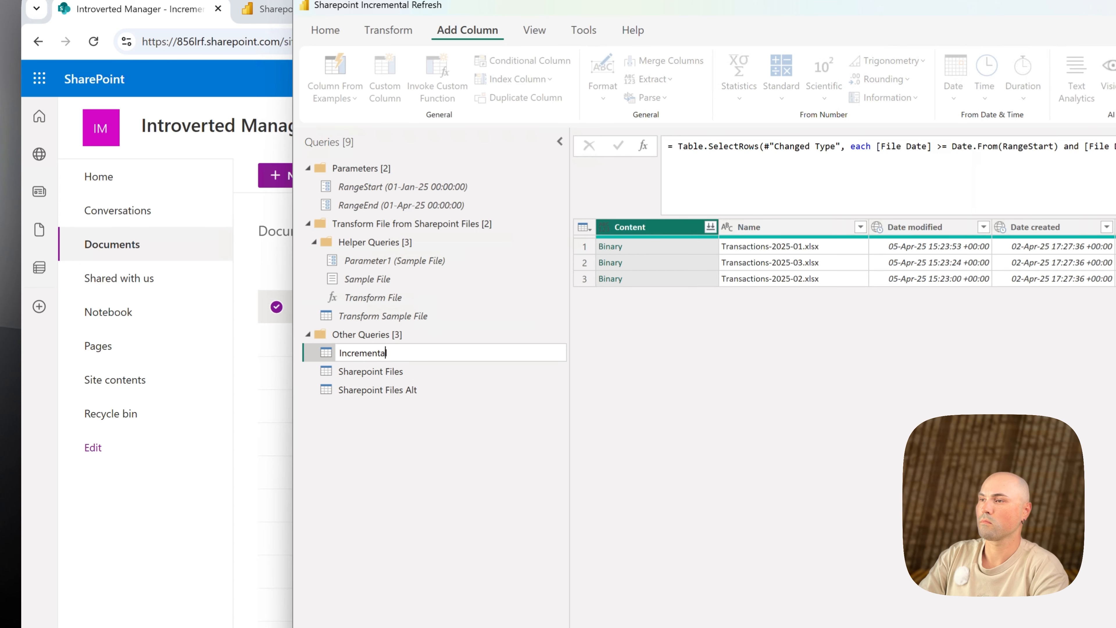
text(l Refresh)
key(Return)
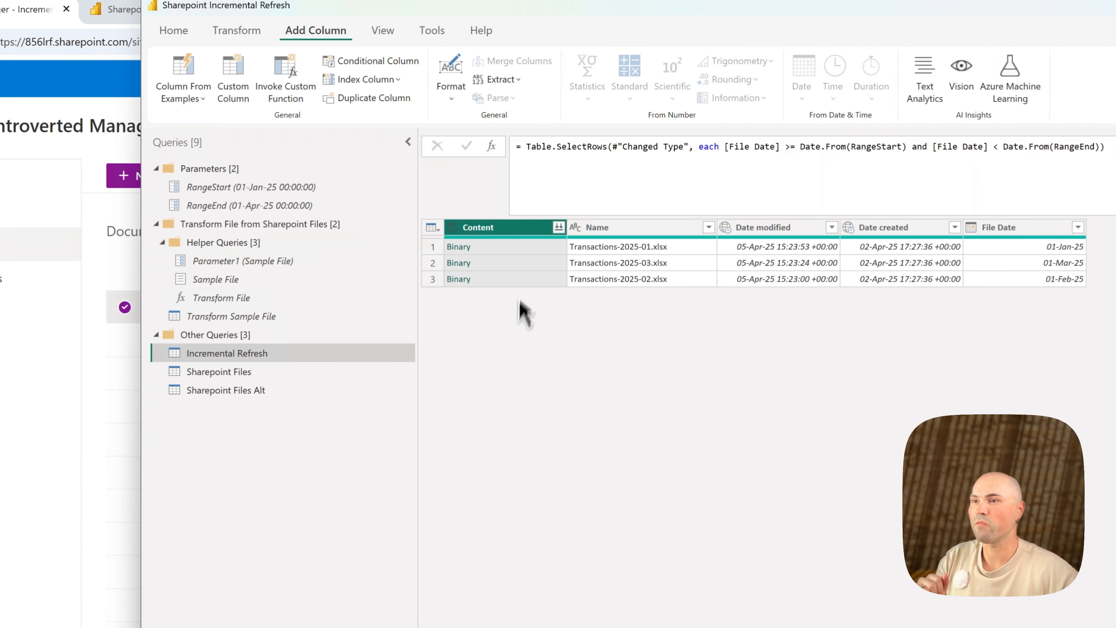
- Combine the files in the Content column, using the first file as the sample and extracting Sheet1
click(558, 227)
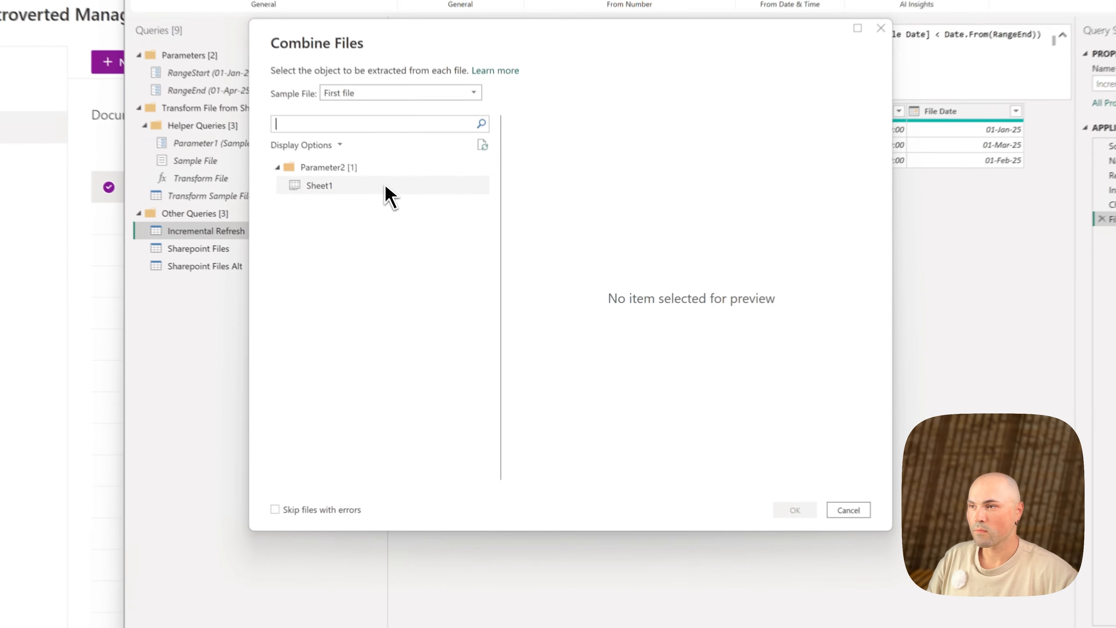
click(386, 187)
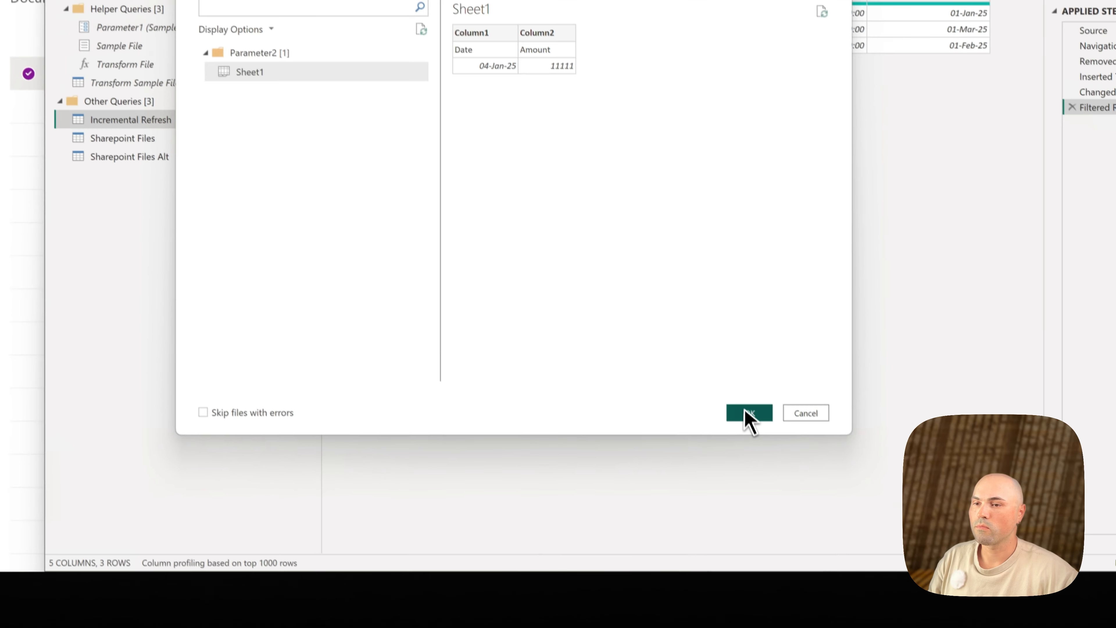
click(808, 516)
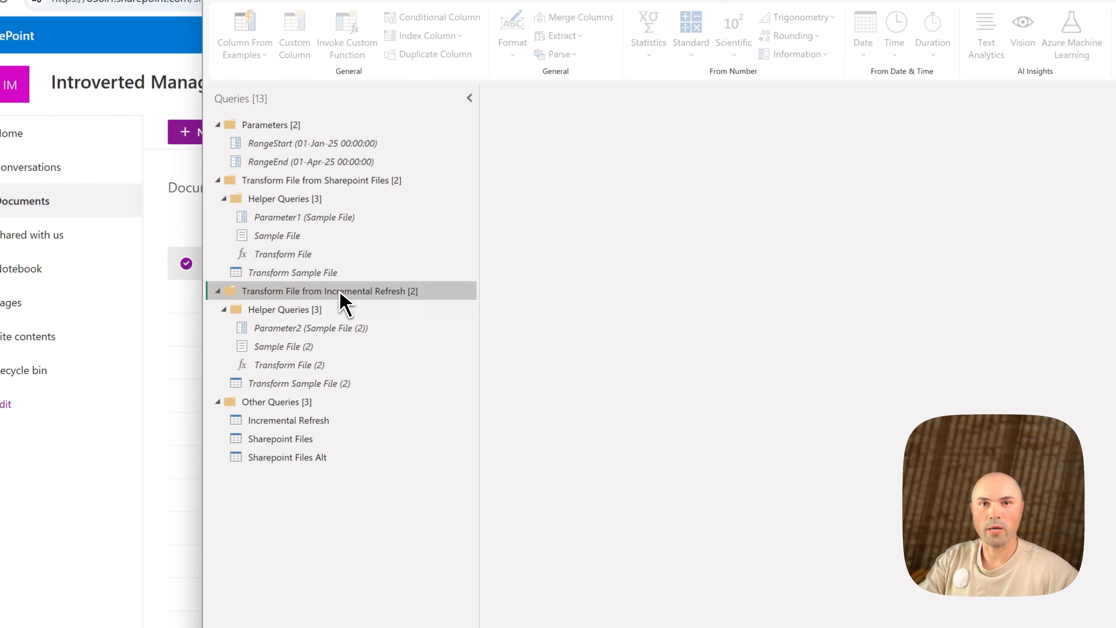
- Promote the first row to headers in the Transform Sample File (2) query
click(338, 390)
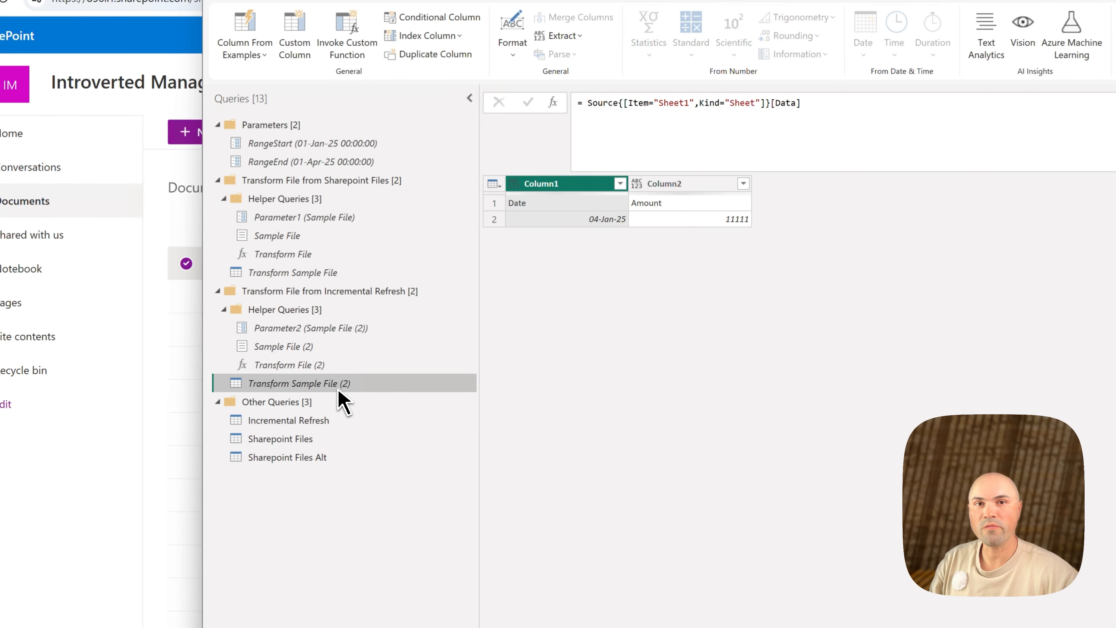
click(494, 184)
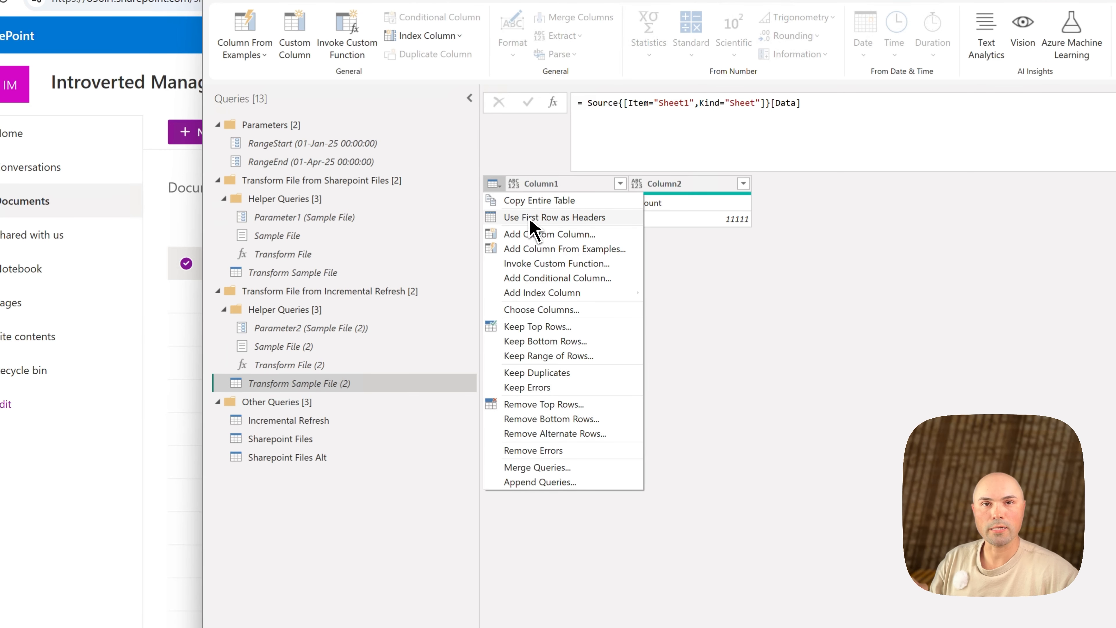
click(533, 217)
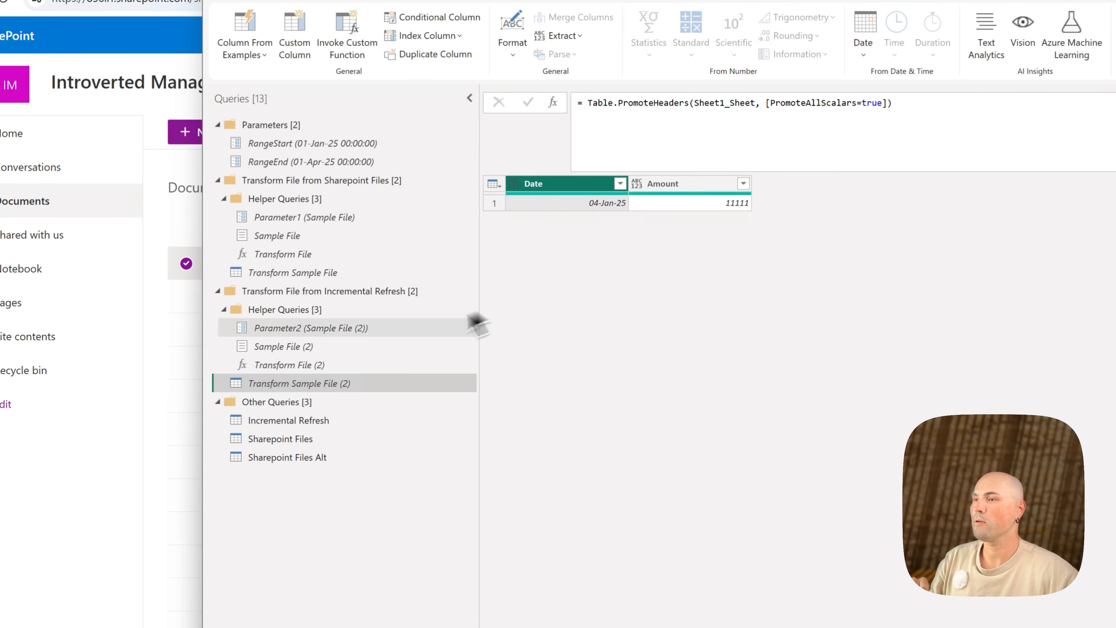
- In the Incremental Refresh query, edit the Removed Other Columns1 step to also keep the Date modified column
click(327, 421)
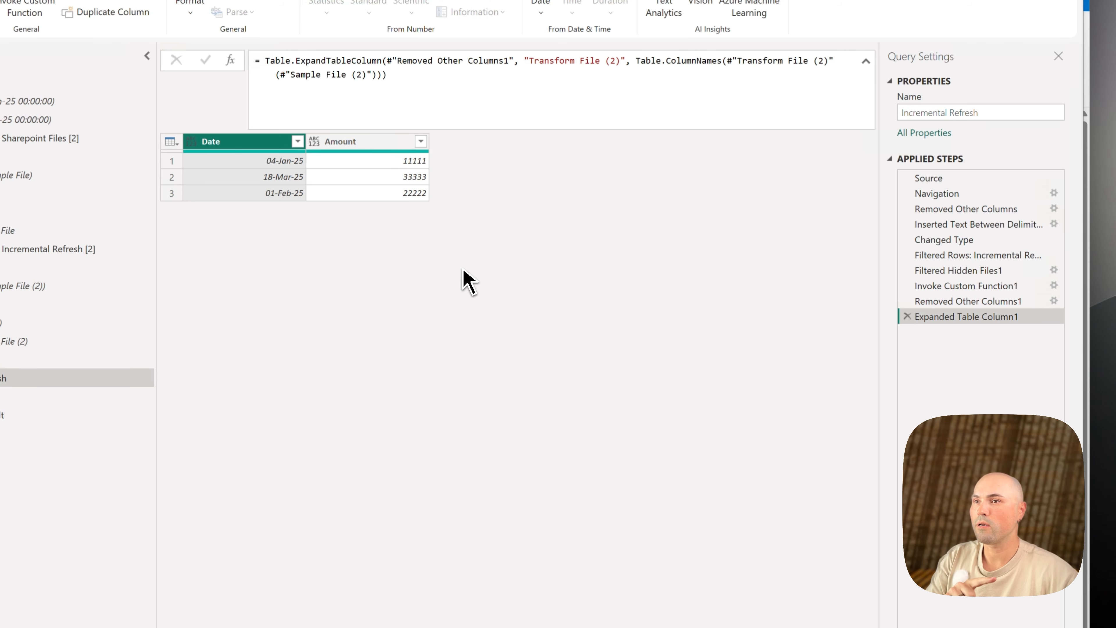
click(945, 301)
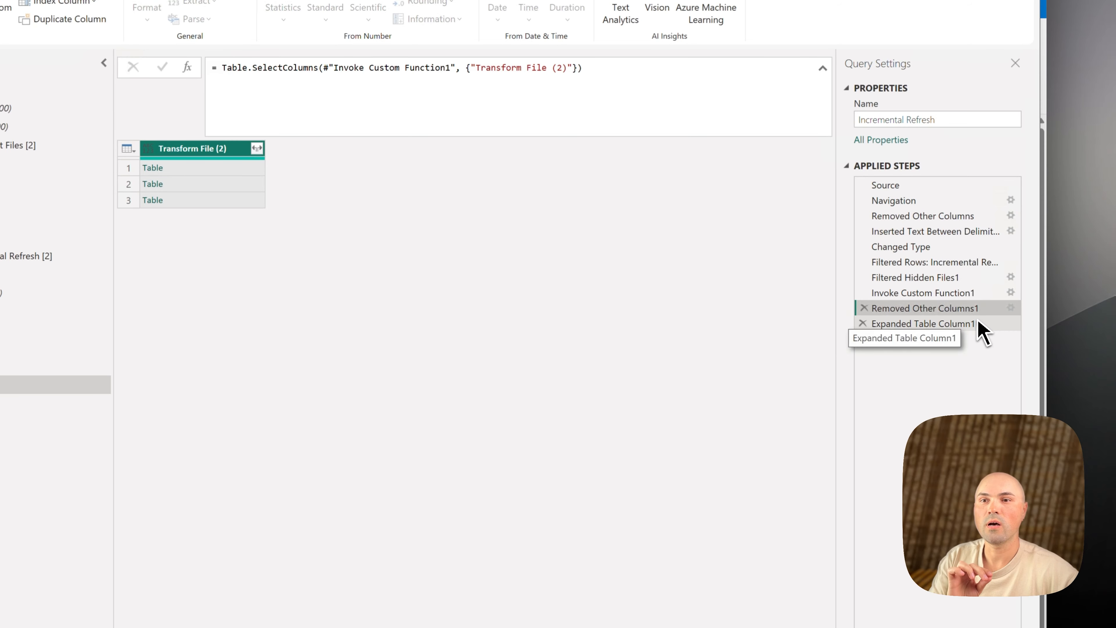
click(1010, 311)
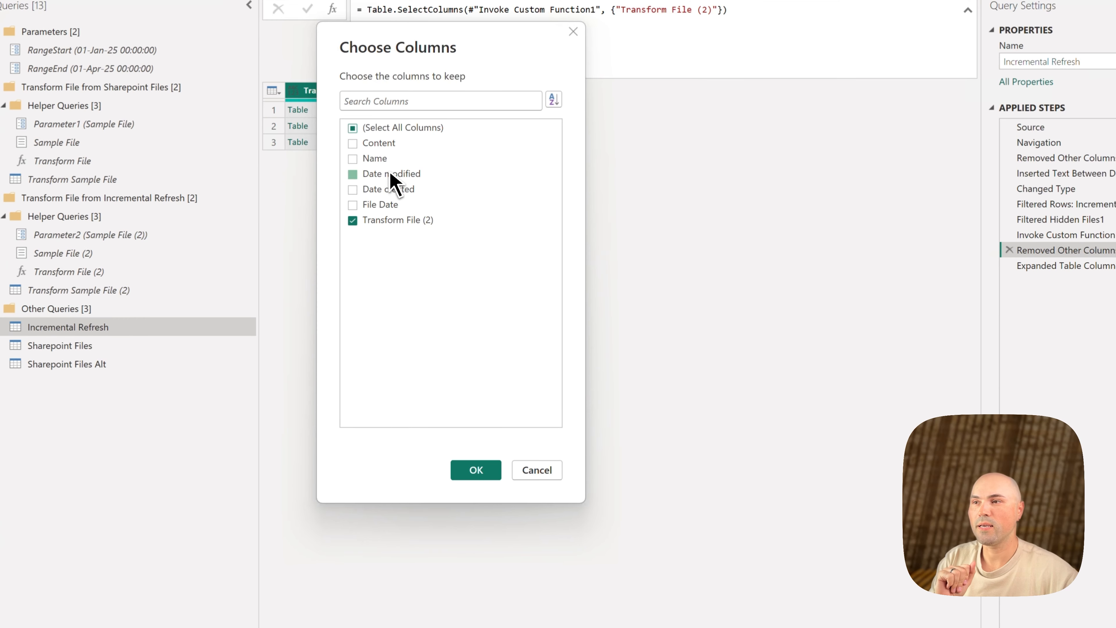
click(389, 173)
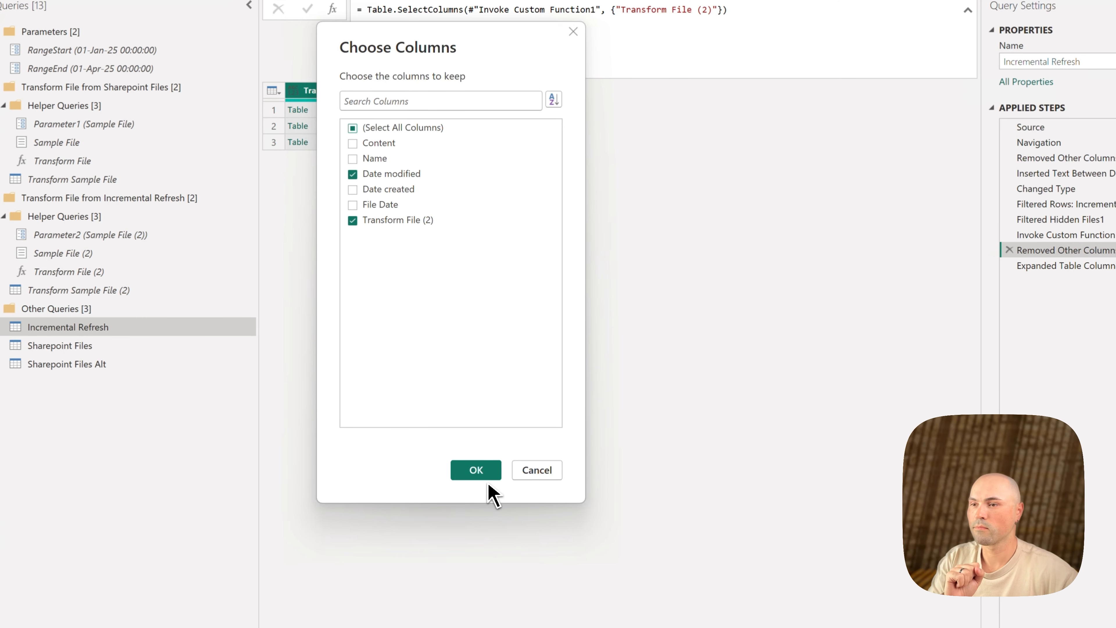
click(483, 469)
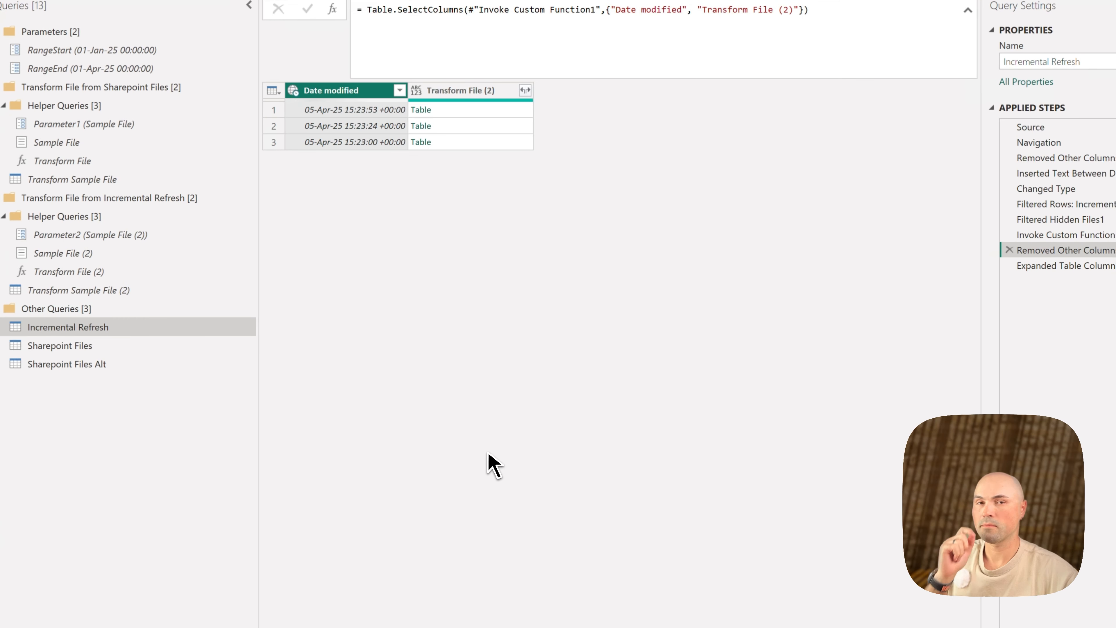
- Return to the expanded table result of the Incremental Refresh query, close the query editor and apply the changes
click(1038, 276)
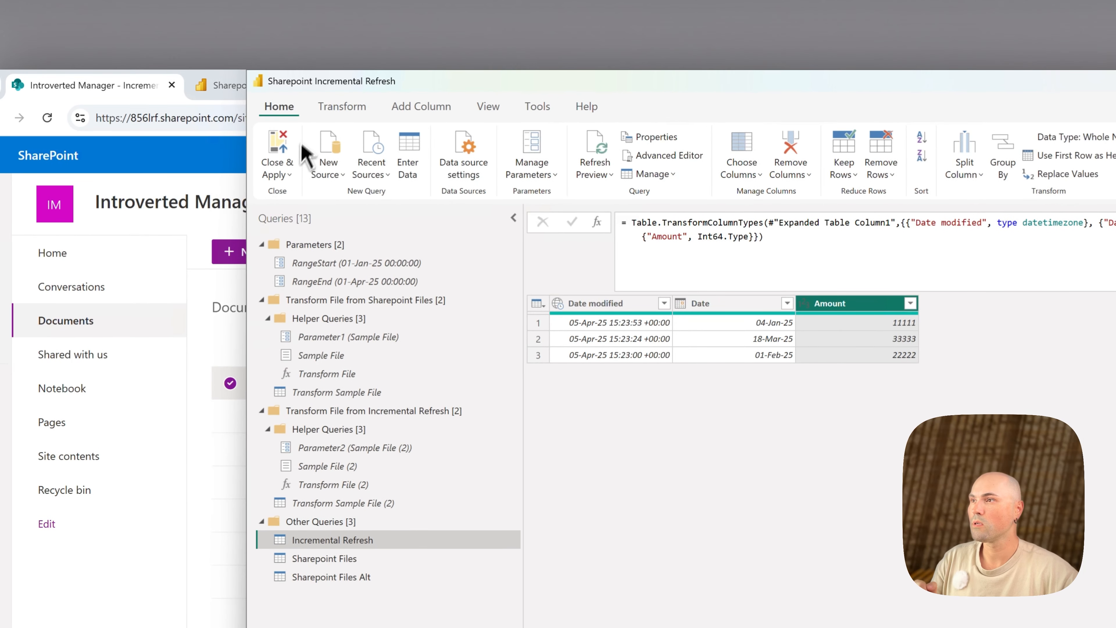
click(280, 171)
click(277, 139)
click(277, 142)
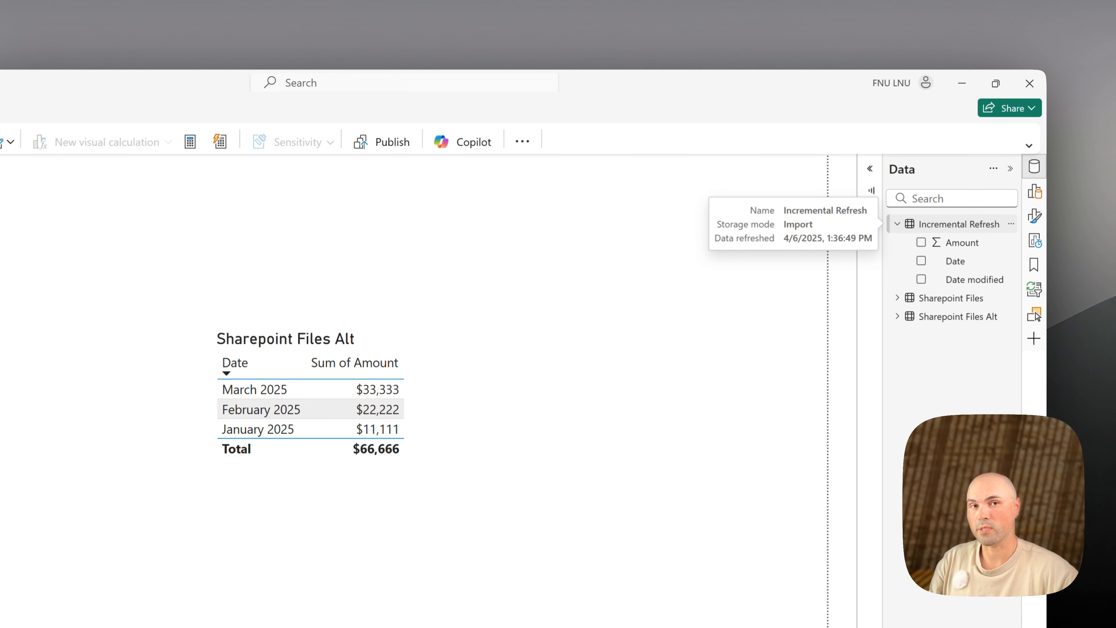
- Open the incremental refresh settings for the Incremental Refresh table and turn on incrementally refreshing it
right_click(945, 218)
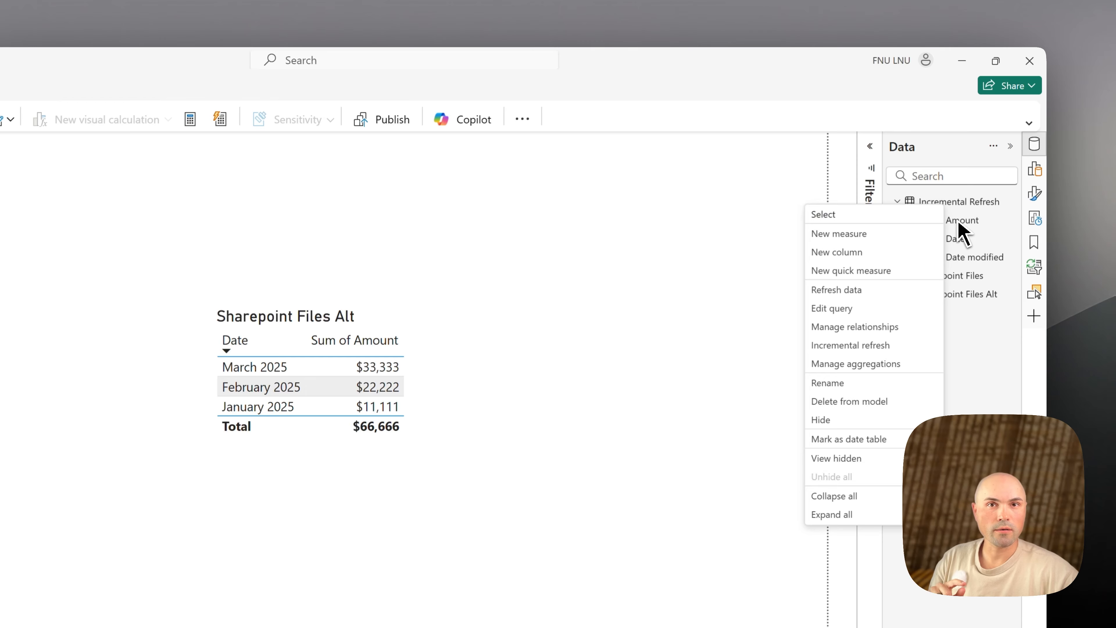
click(865, 349)
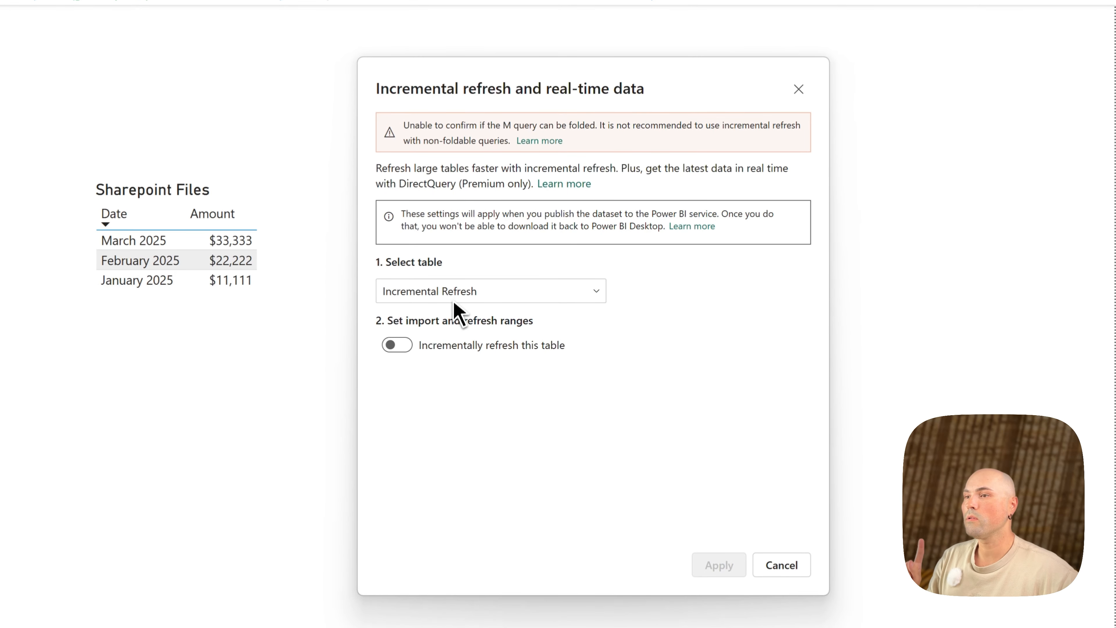
click(401, 346)
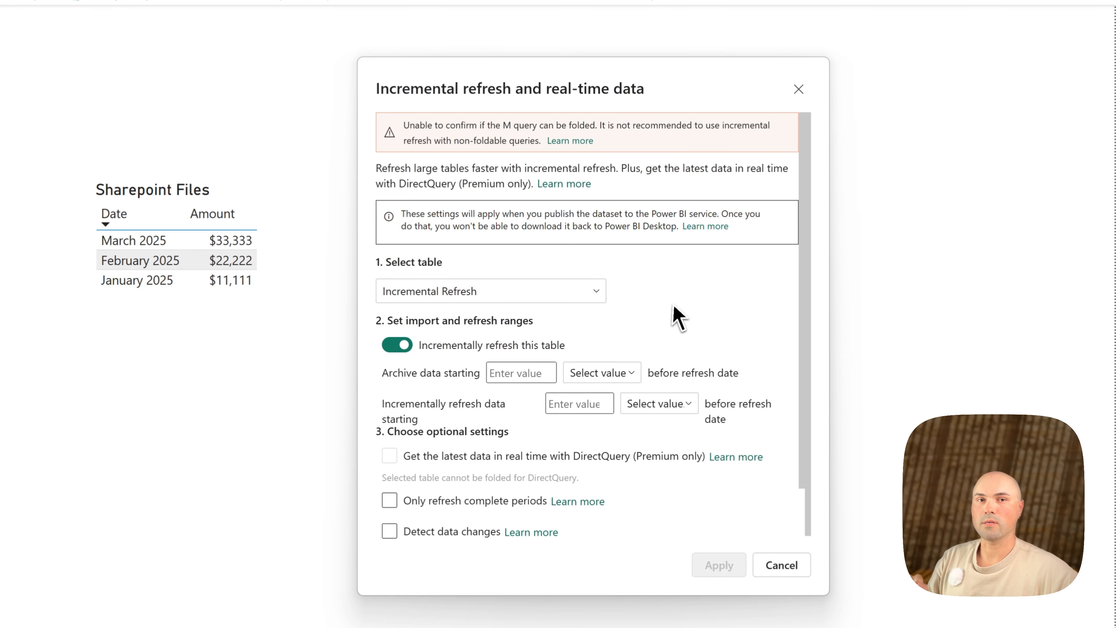
scroll(672, 308, down, 2)
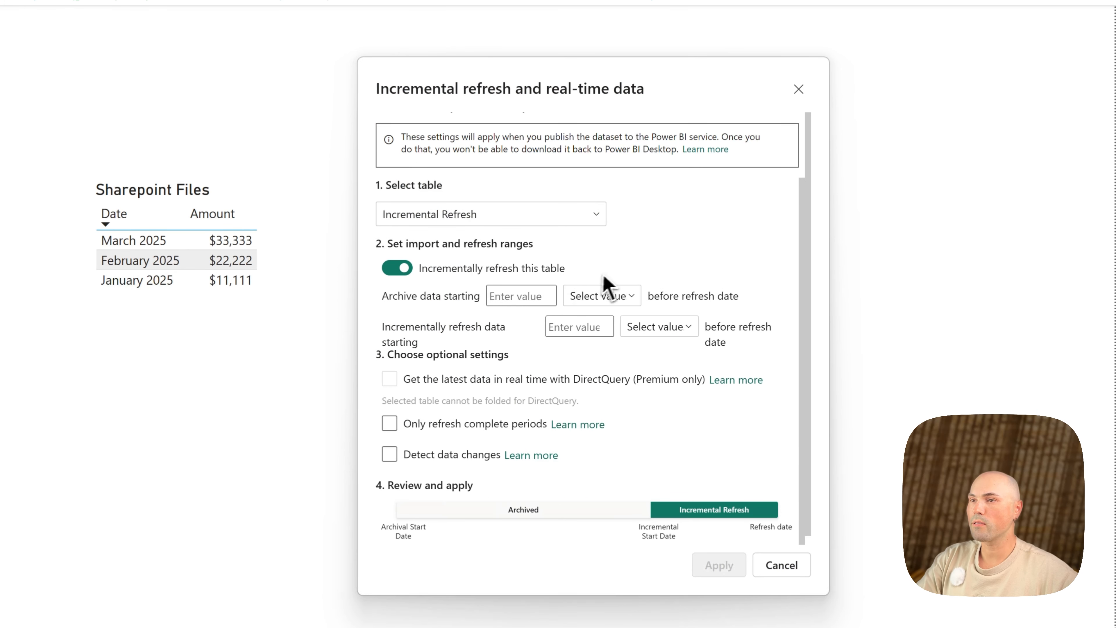
- Set archived data to start 1 year before the refresh date
click(509, 304)
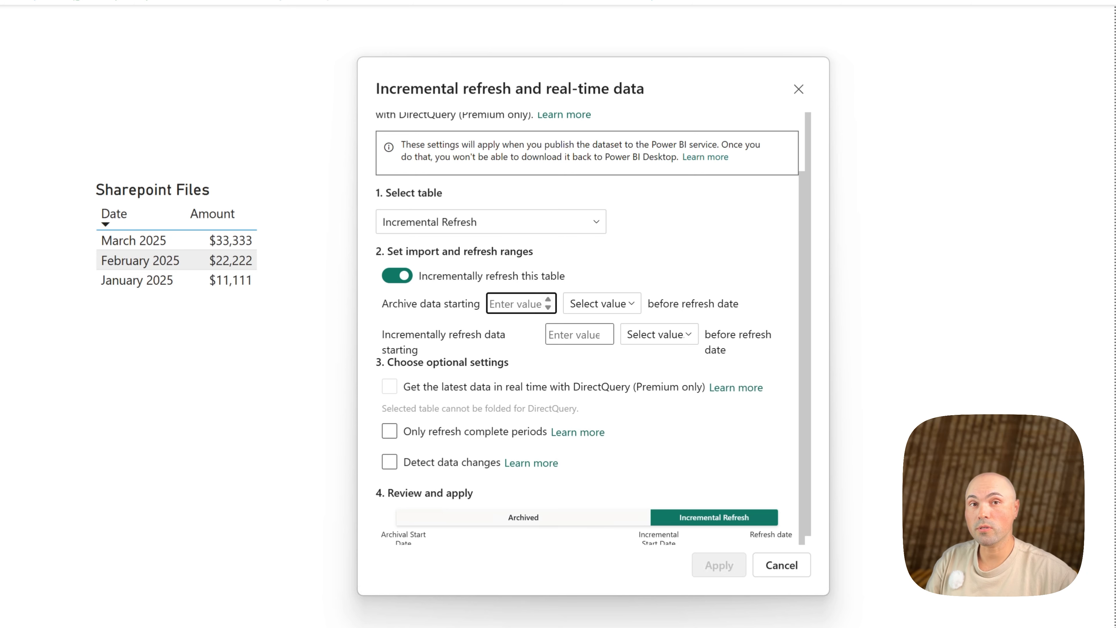
text(1)
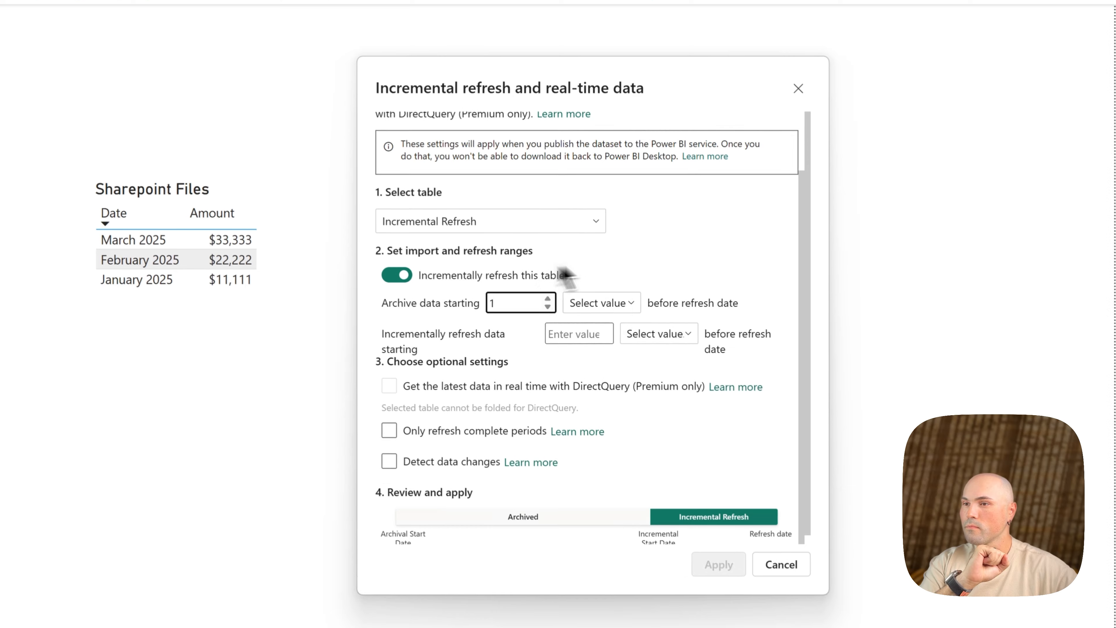
click(624, 304)
click(603, 397)
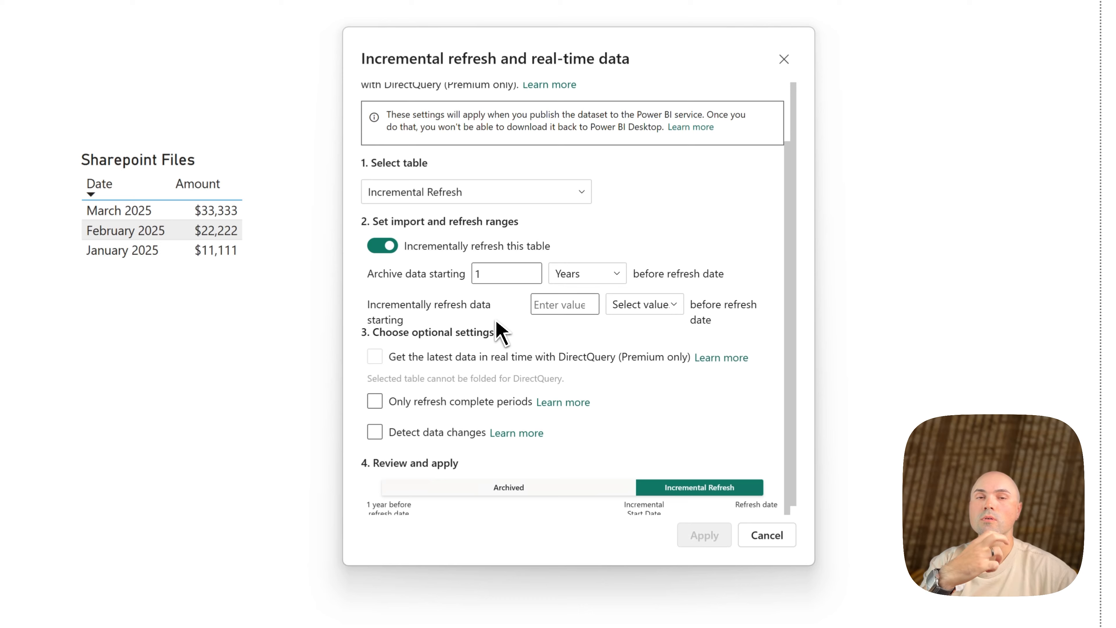
- Set the incremental refresh range to start 2 months before the refresh date
click(555, 310)
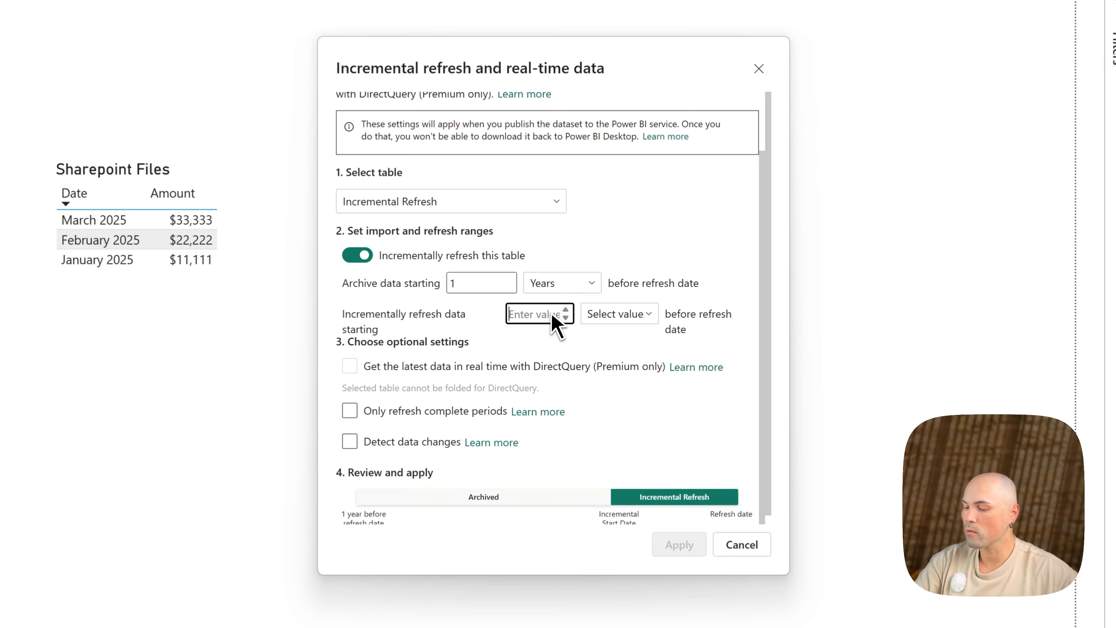
text(2)
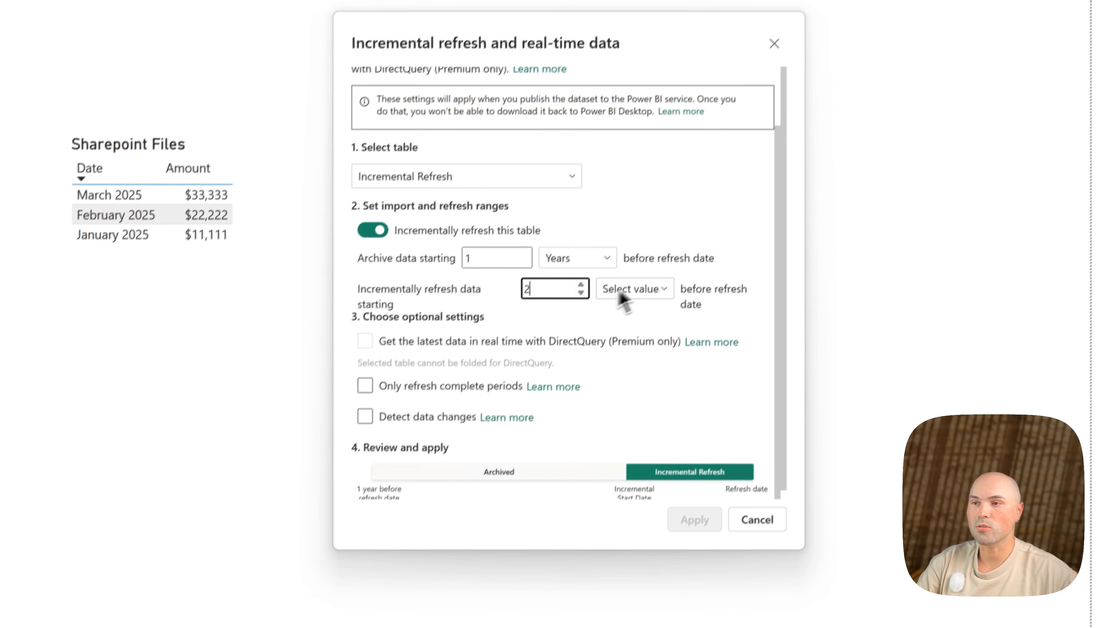
click(619, 314)
click(656, 346)
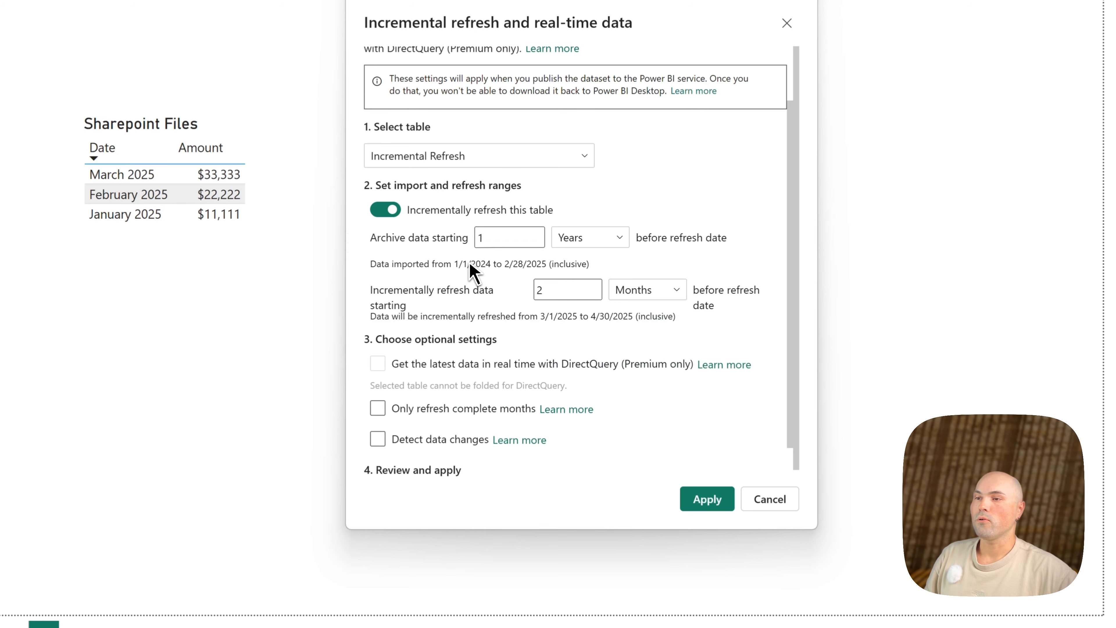
- Enable Detect data changes and use Date modified as the datetime column to check
scroll(518, 325, down, 2)
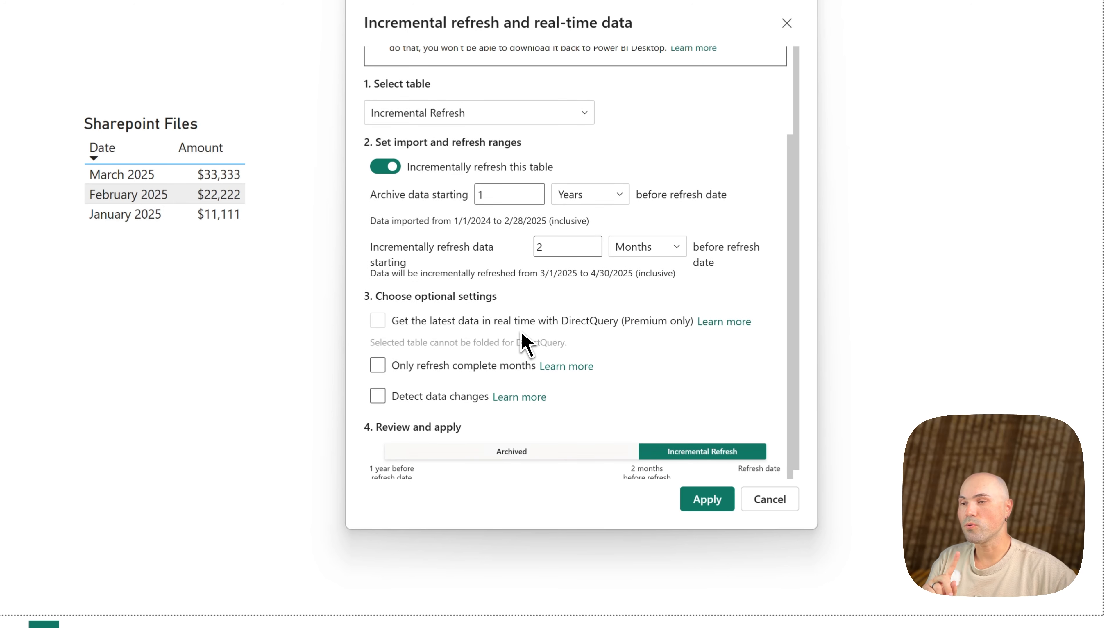
scroll(525, 344, down, 1)
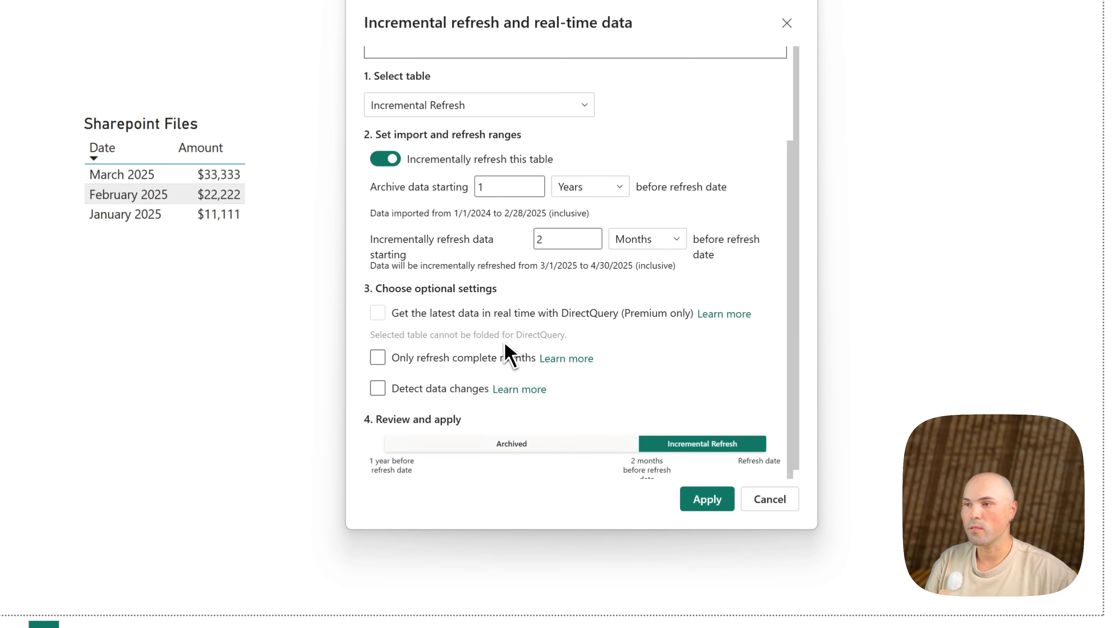
click(444, 378)
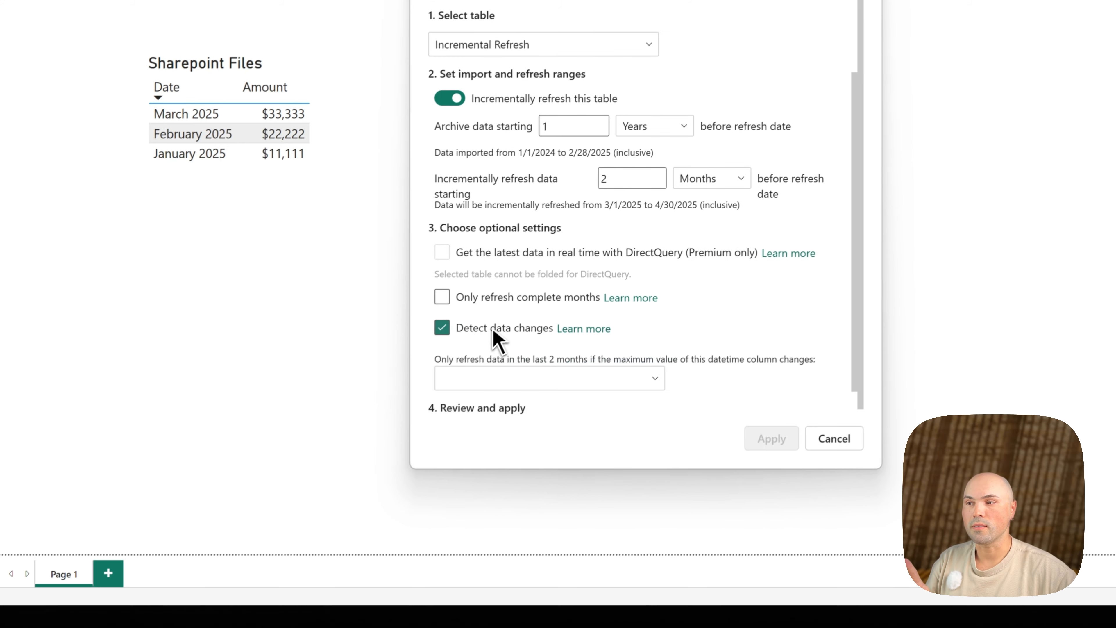
scroll(500, 328, down, 1)
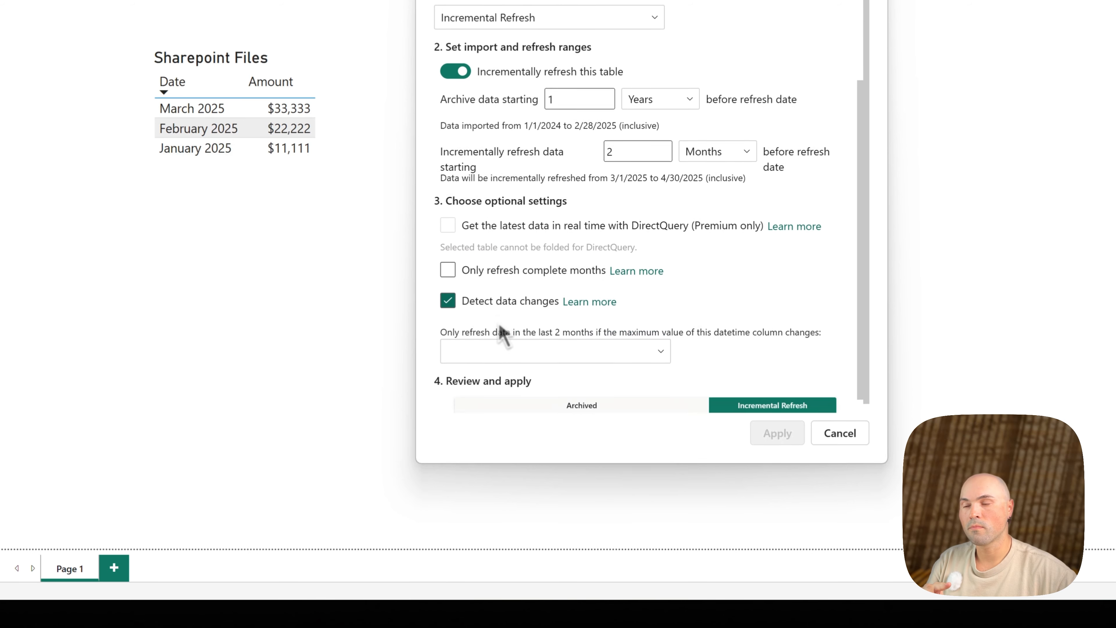
click(510, 325)
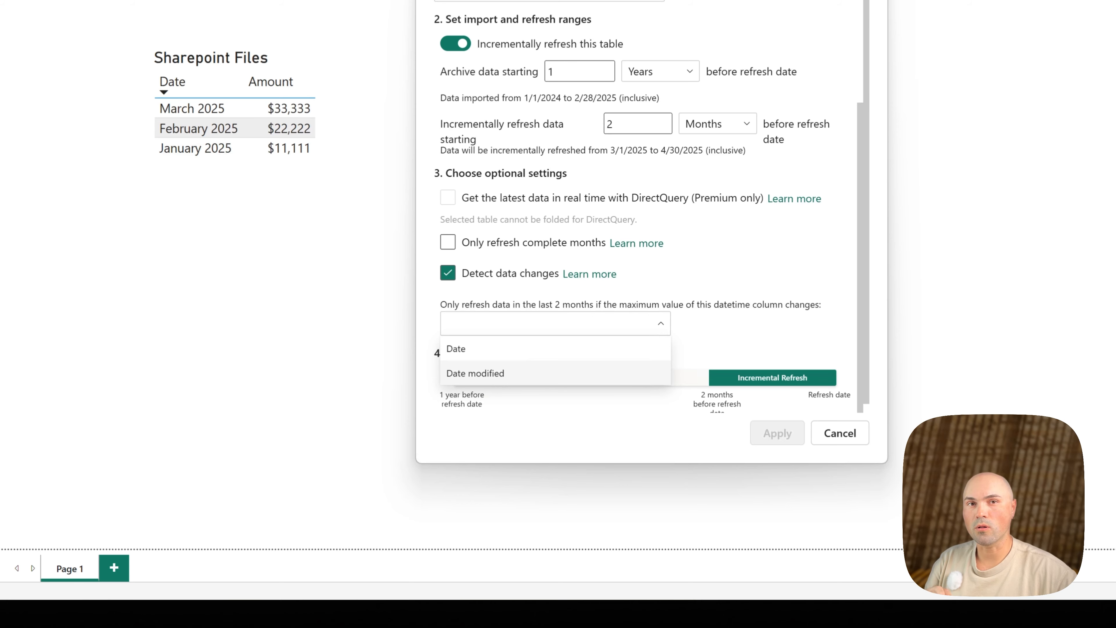
click(493, 373)
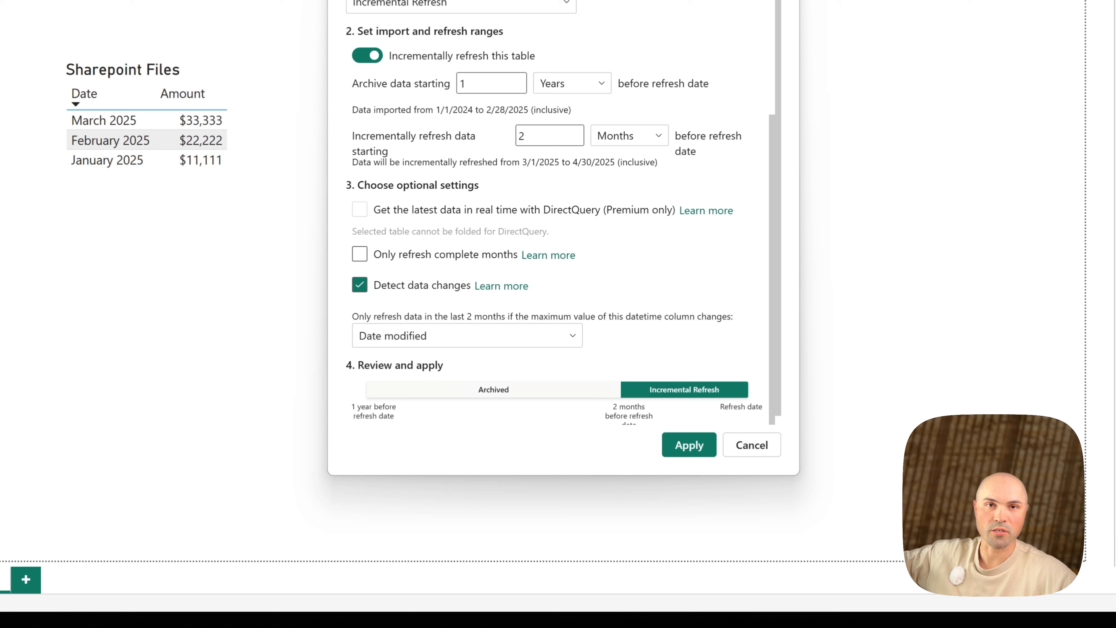
- Try the Only refresh complete months option, turn it off again, and apply the incremental refresh policy
click(431, 256)
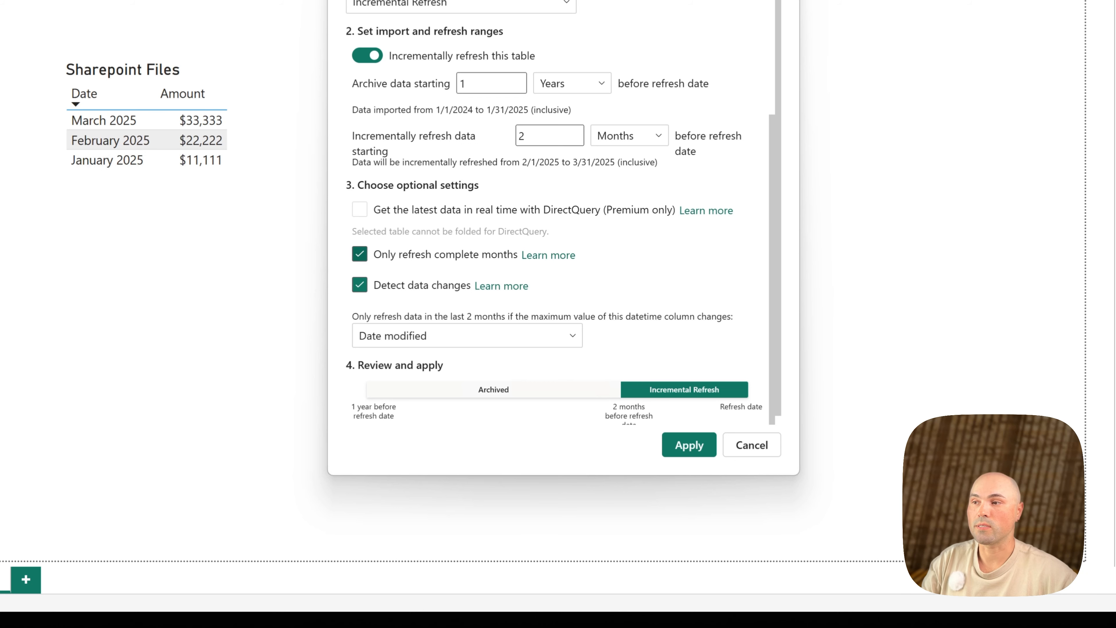
click(437, 257)
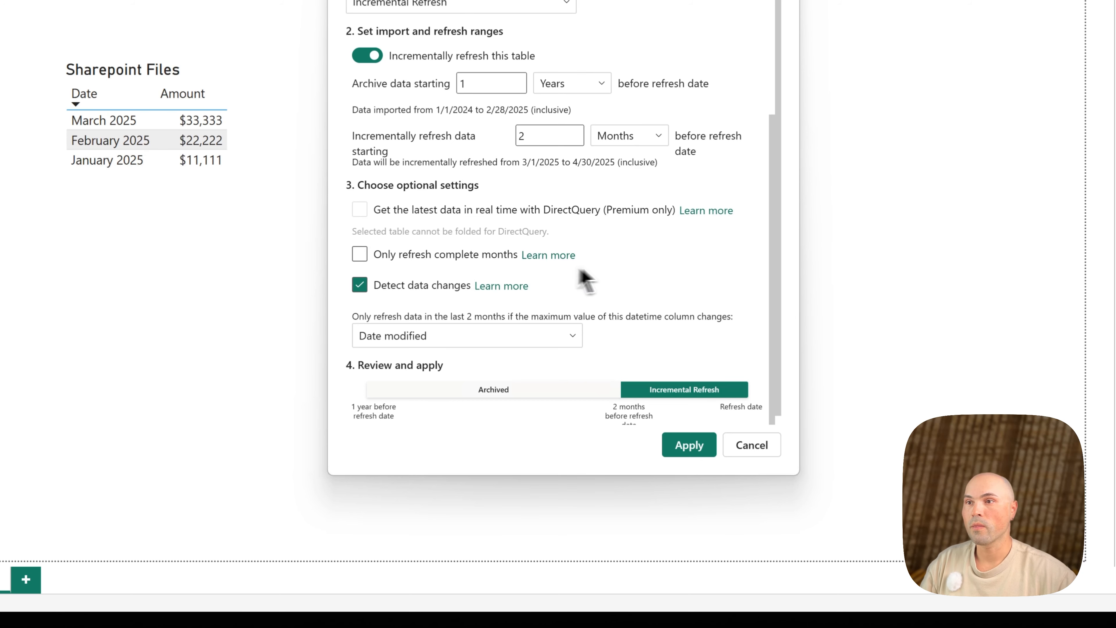
scroll(571, 279, up, 2)
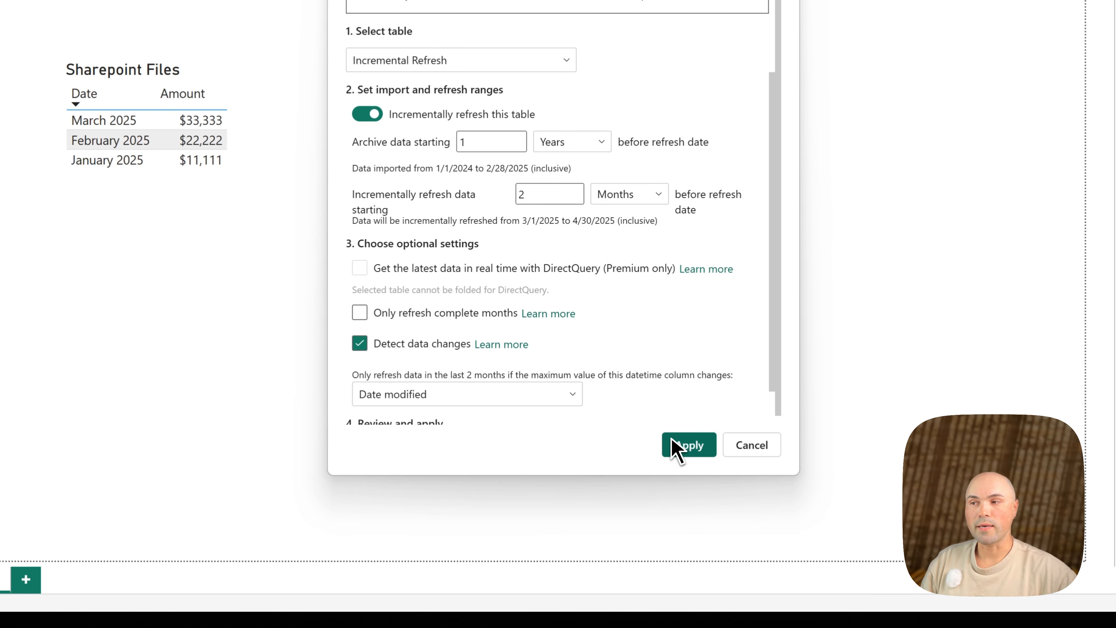
click(689, 446)
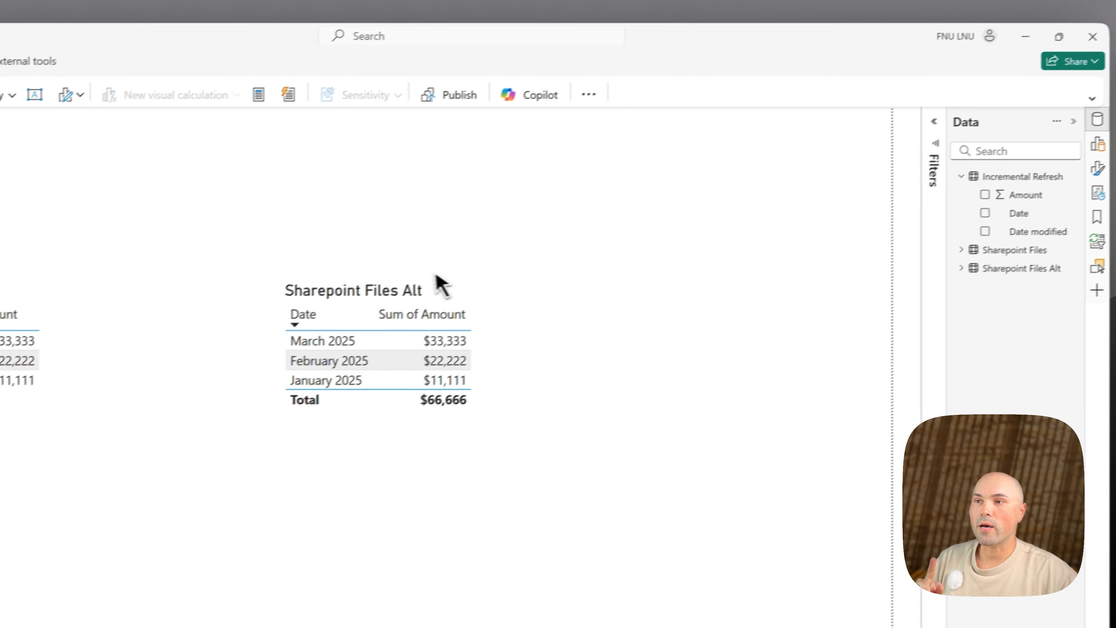
- Duplicate the Sharepoint Files Alt table visual and place the copy to the right of the original
click(493, 306)
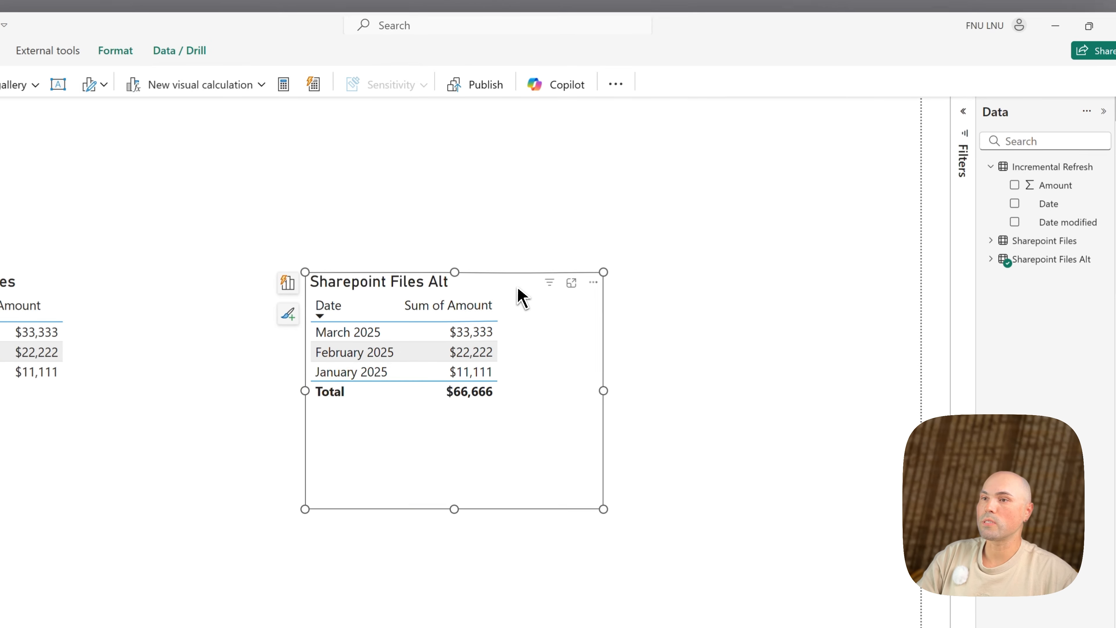
key(ctrl+c)
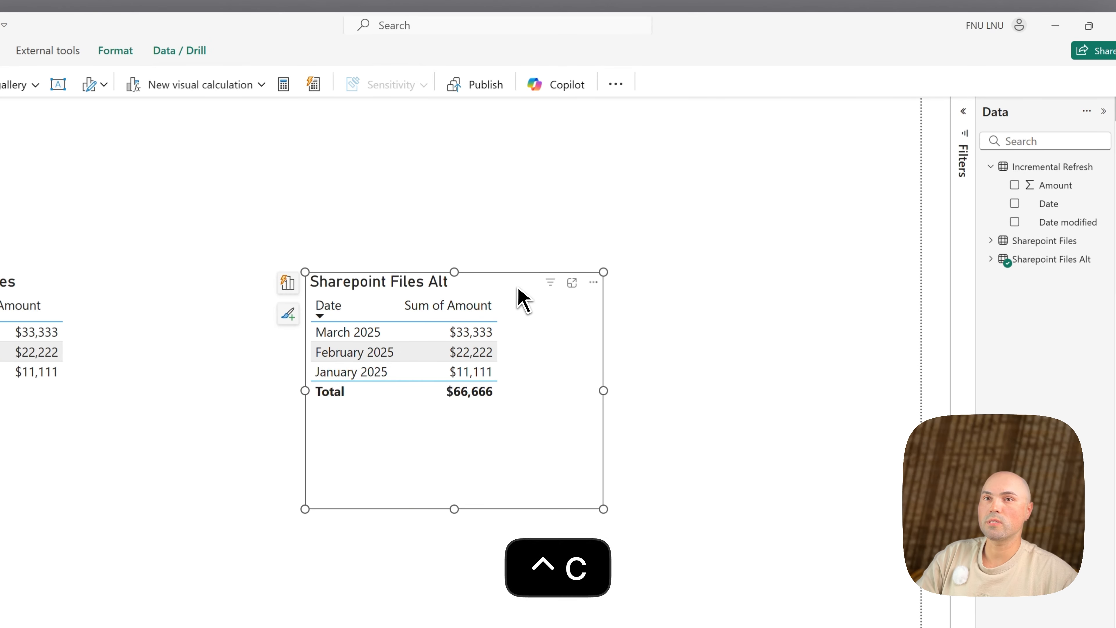
key(ctrl+v)
drag(520, 309, 813, 293)
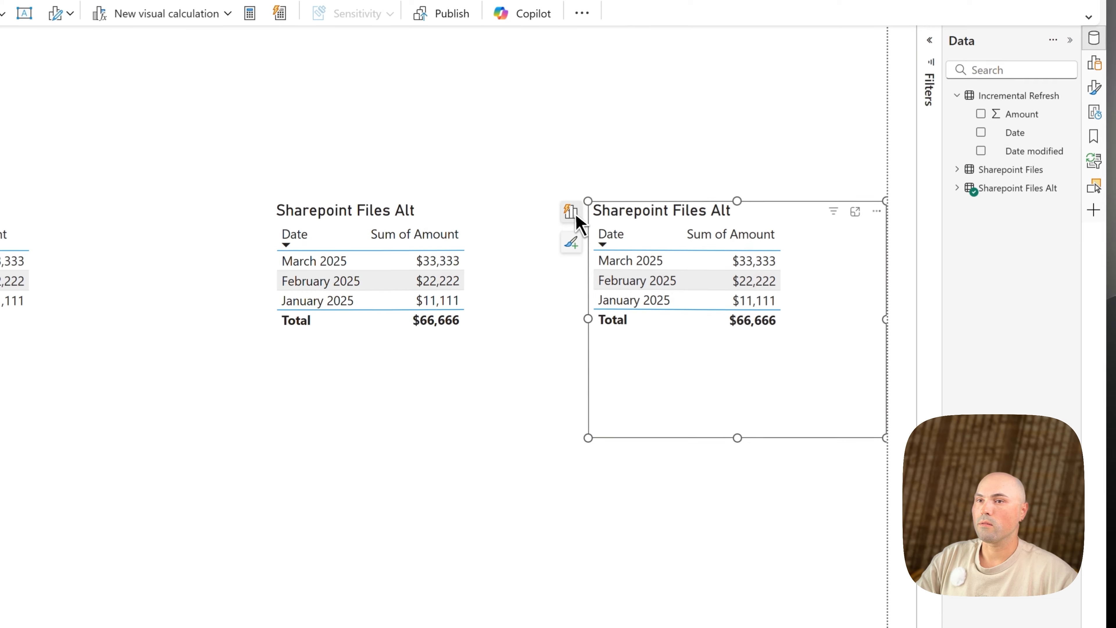
- Replace the copied table visual's Date column with the Date field from the Incremental Refresh table
click(580, 230)
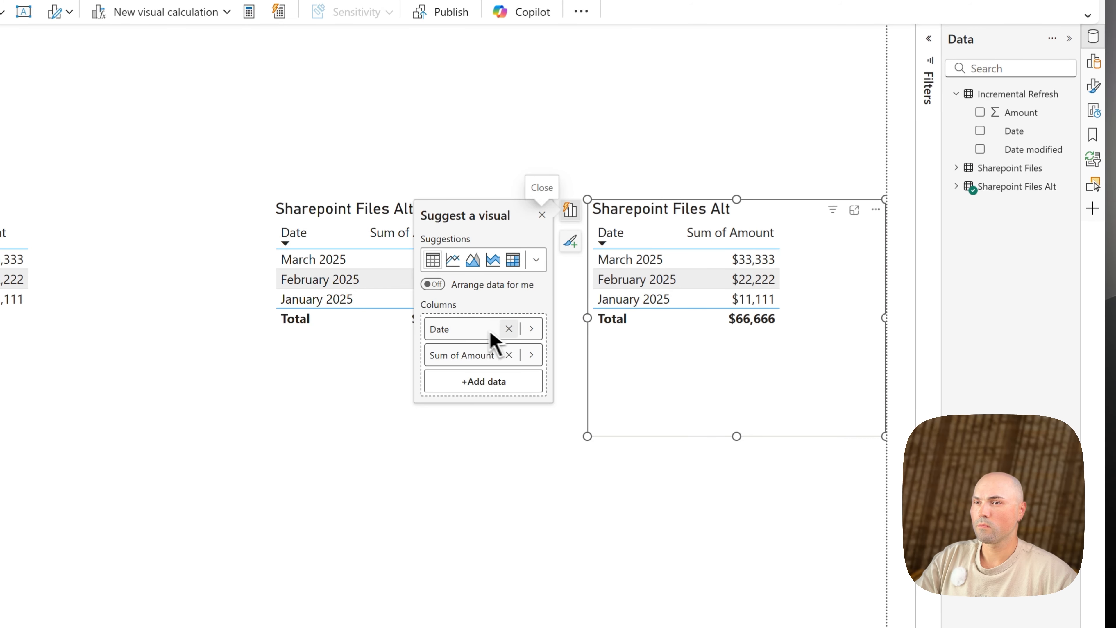
click(531, 329)
click(595, 325)
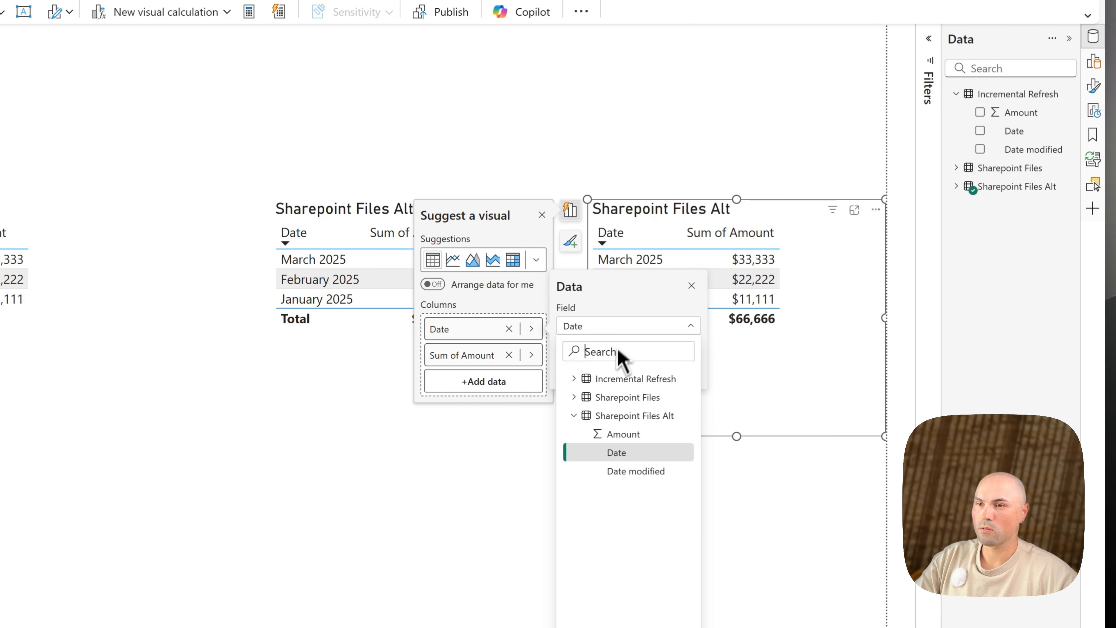
click(573, 378)
click(615, 415)
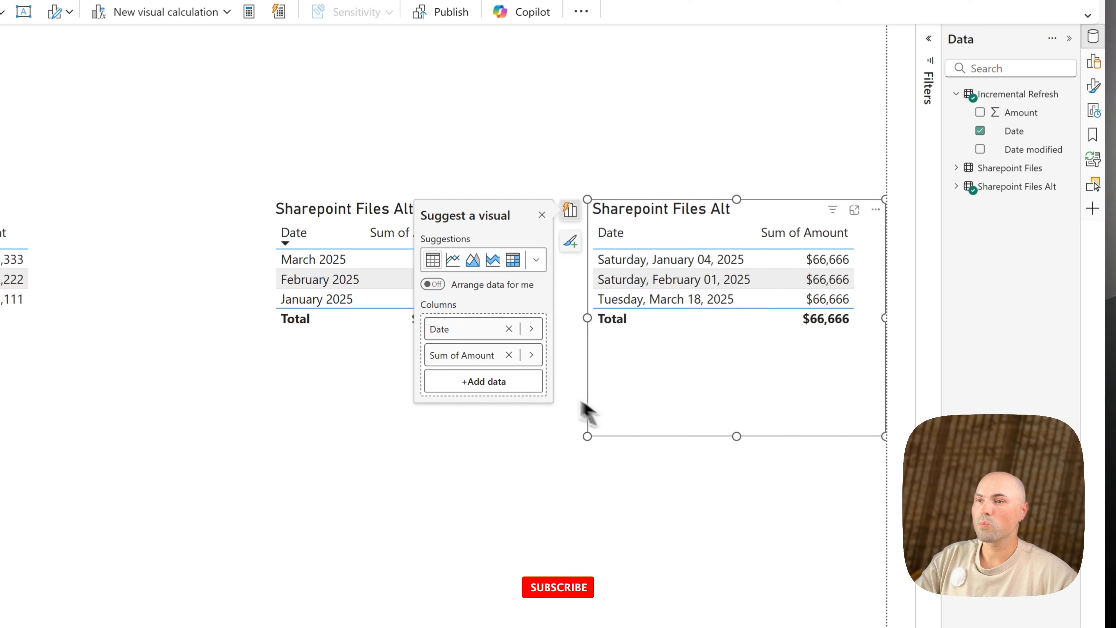
- Replace the copied table visual's Sum of Amount column with the Amount field from the Incremental Refresh table
click(531, 354)
click(604, 352)
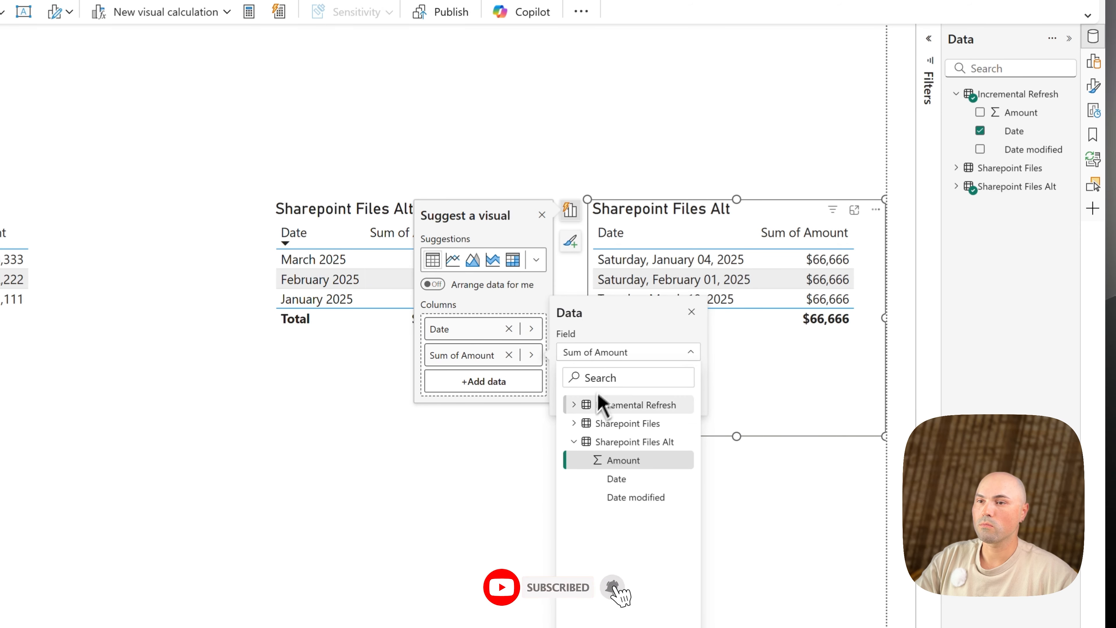
click(580, 405)
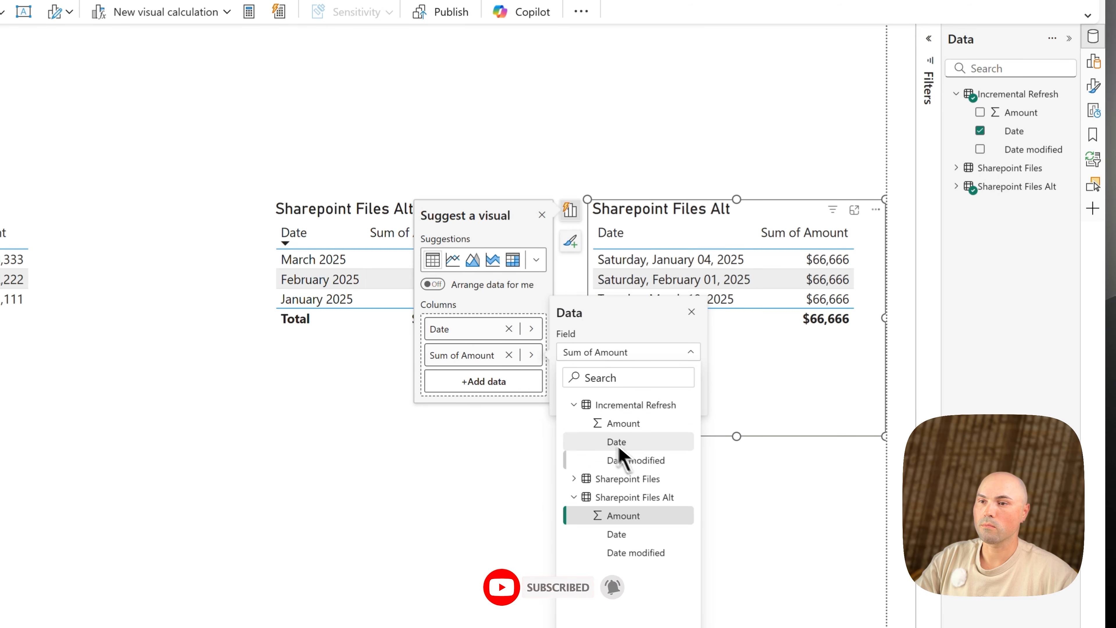
click(621, 425)
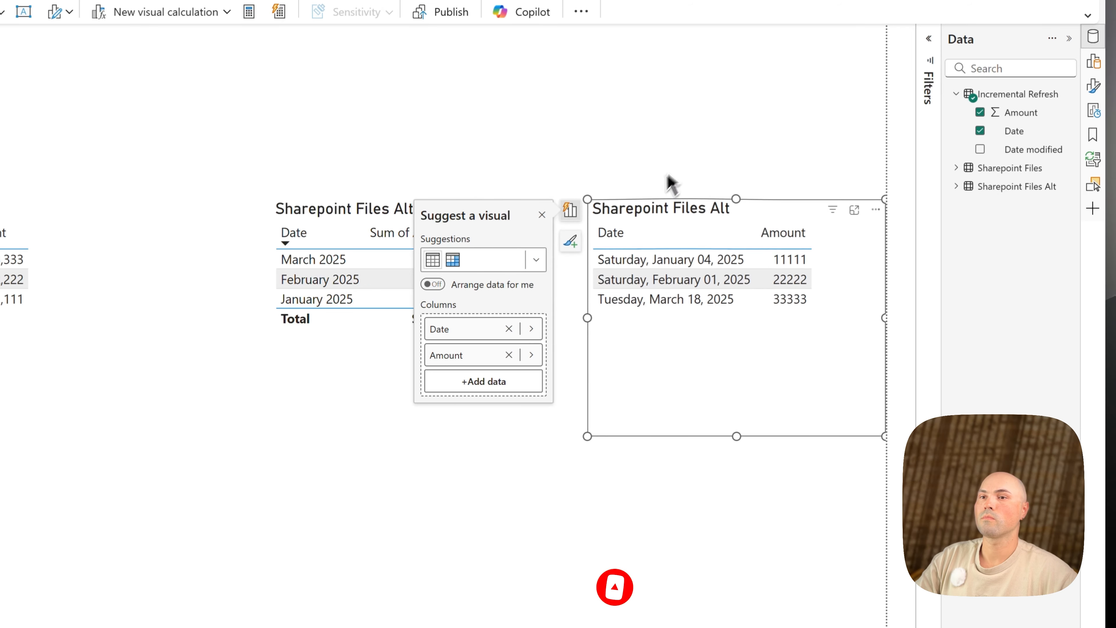
click(662, 182)
- Change the copied table visual's title text to Incremental Refresh
click(733, 209)
click(1040, 194)
click(966, 274)
click(954, 352)
key(ctrl+a)
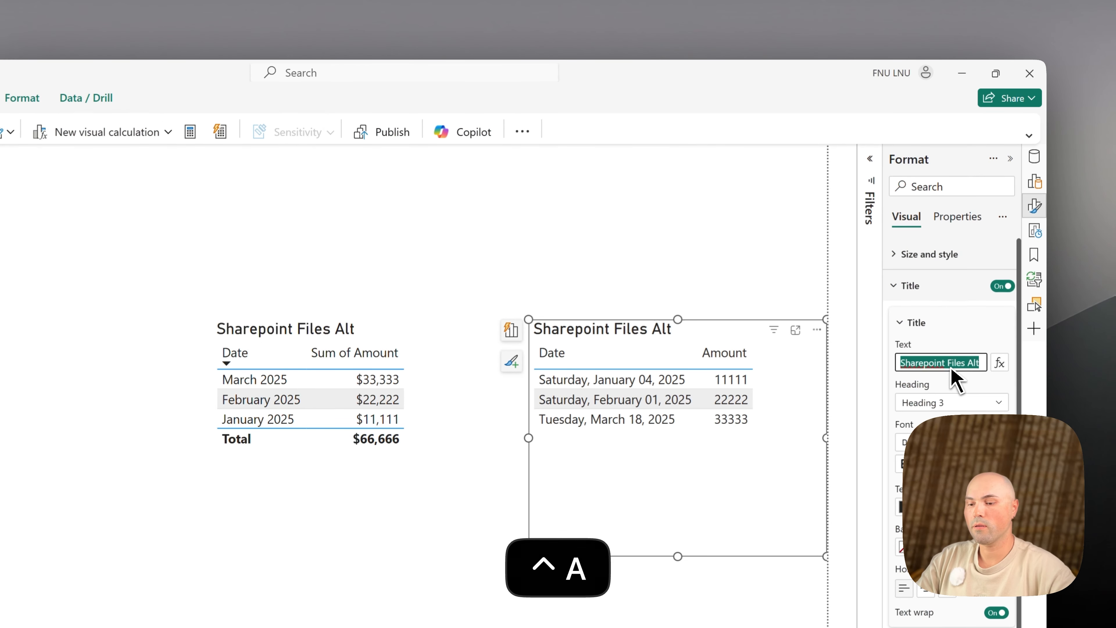
text(Inbo)
key(BackSpace)
key(BackSpace)
key(BackSpace)
key(BackSpace)
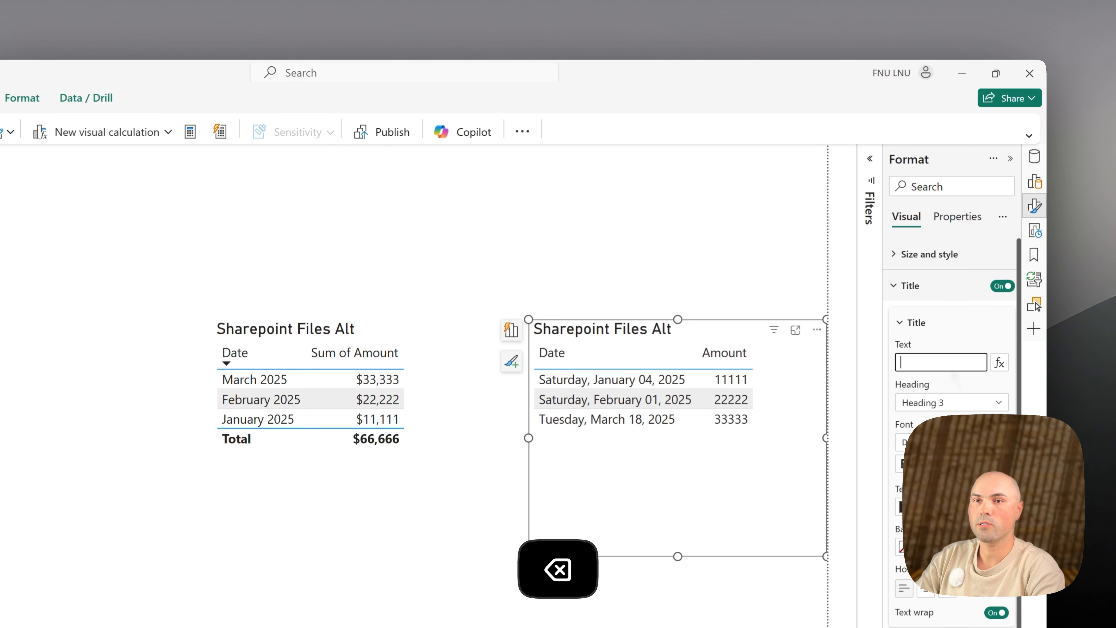
text(Incremental Refresh)
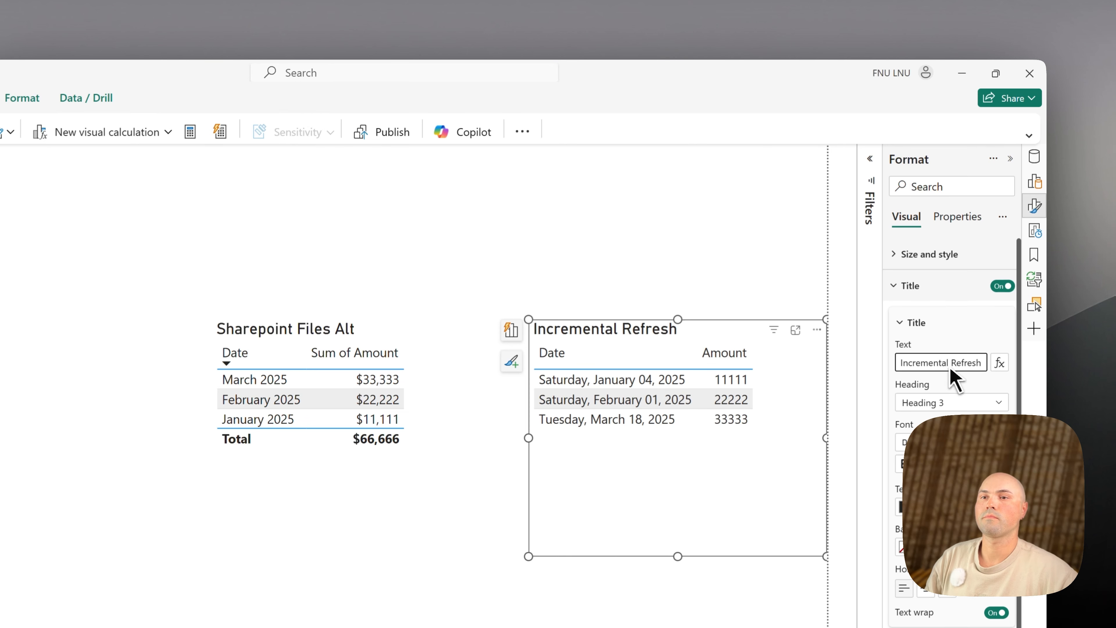
click(659, 240)
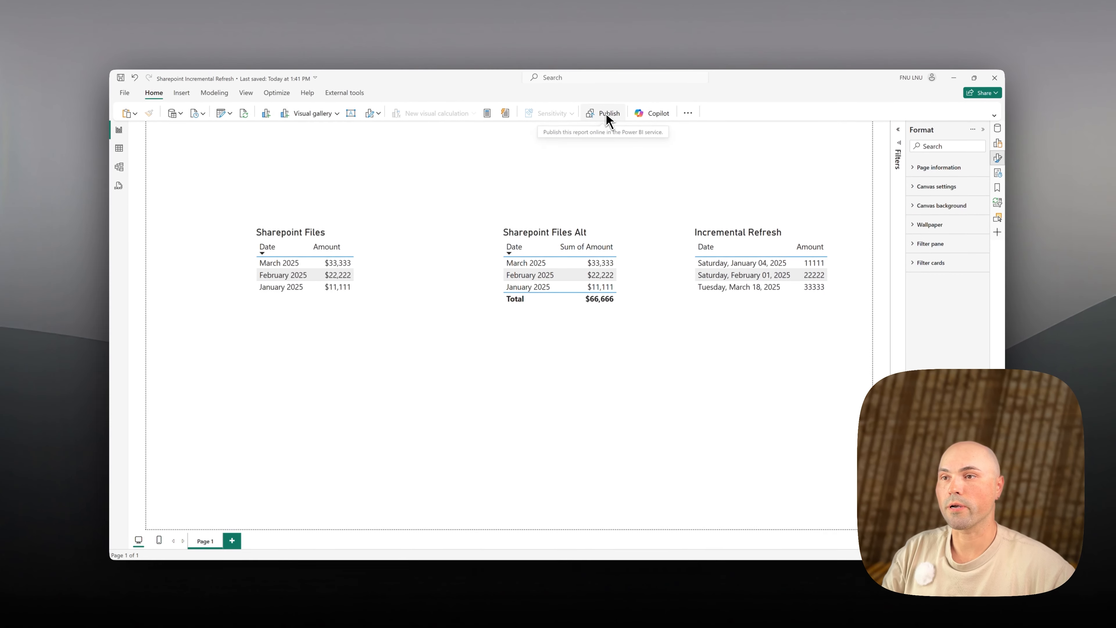
- Publish the report to the YouTube workspace, replacing the existing Sharepoint Incremental Refresh semantic model
click(607, 115)
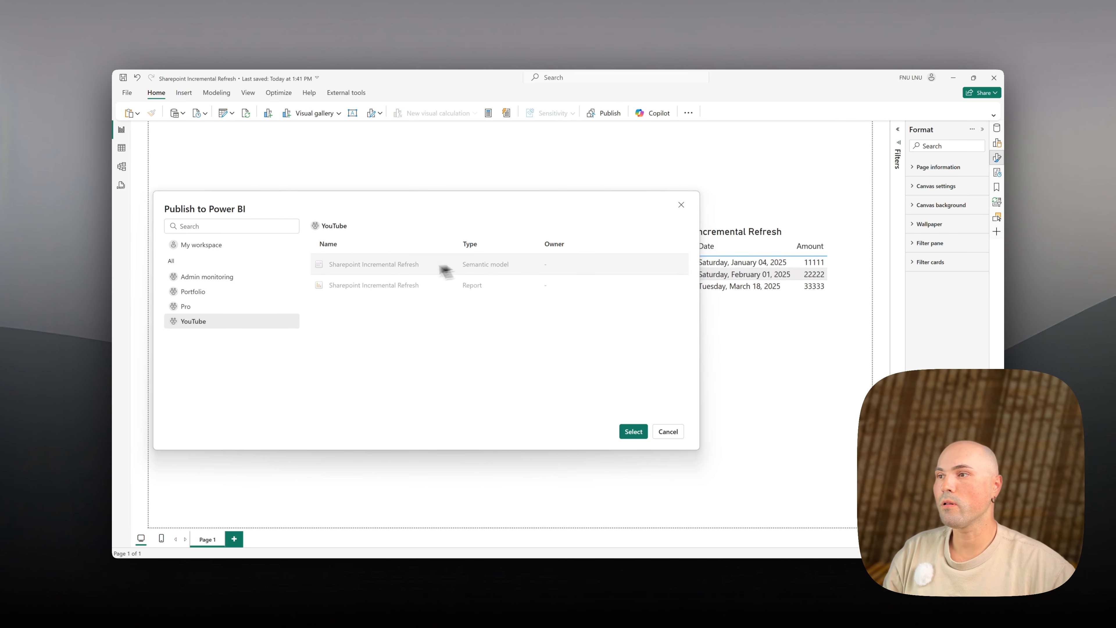
click(635, 433)
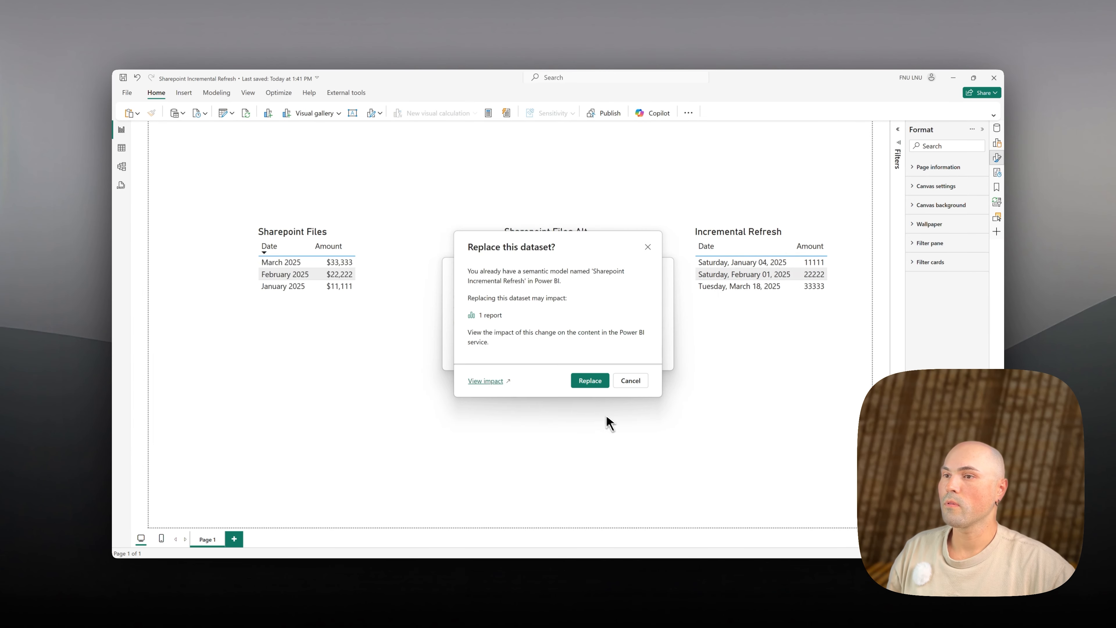
click(590, 381)
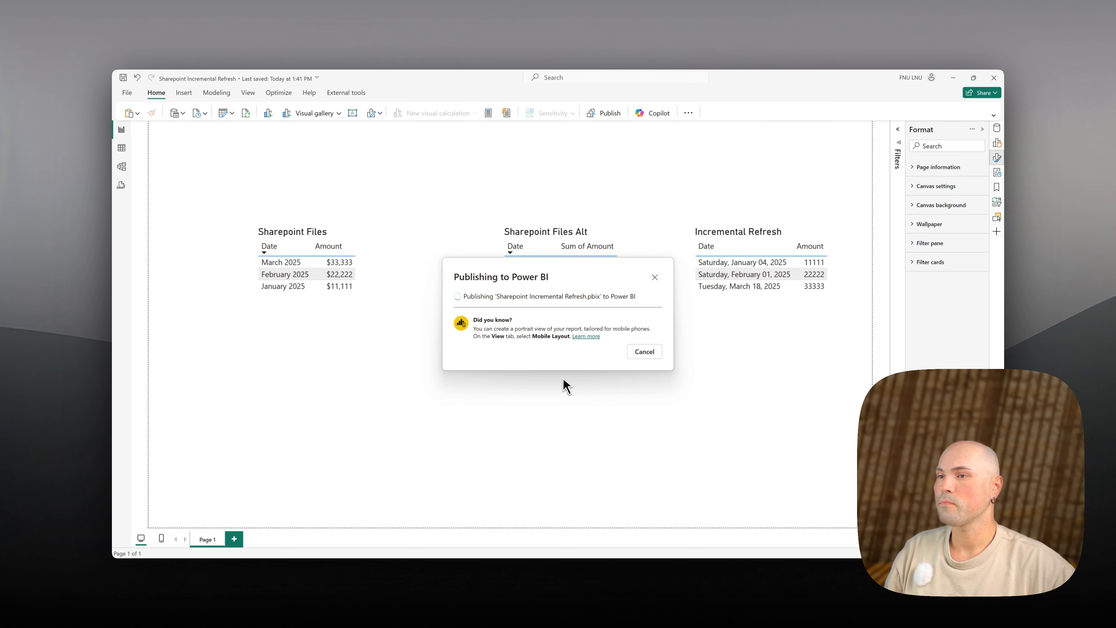
click(645, 380)
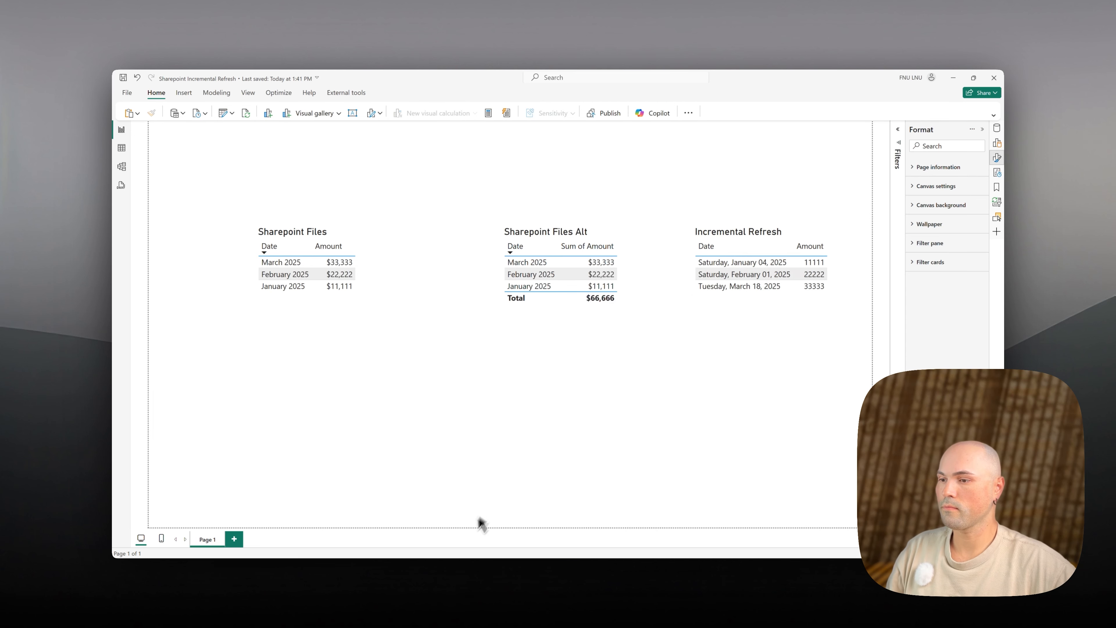
- In the Power BI service's YouTube workspace, refresh the Sharepoint Incremental Refresh semantic model on demand and check its refresh history
click(449, 571)
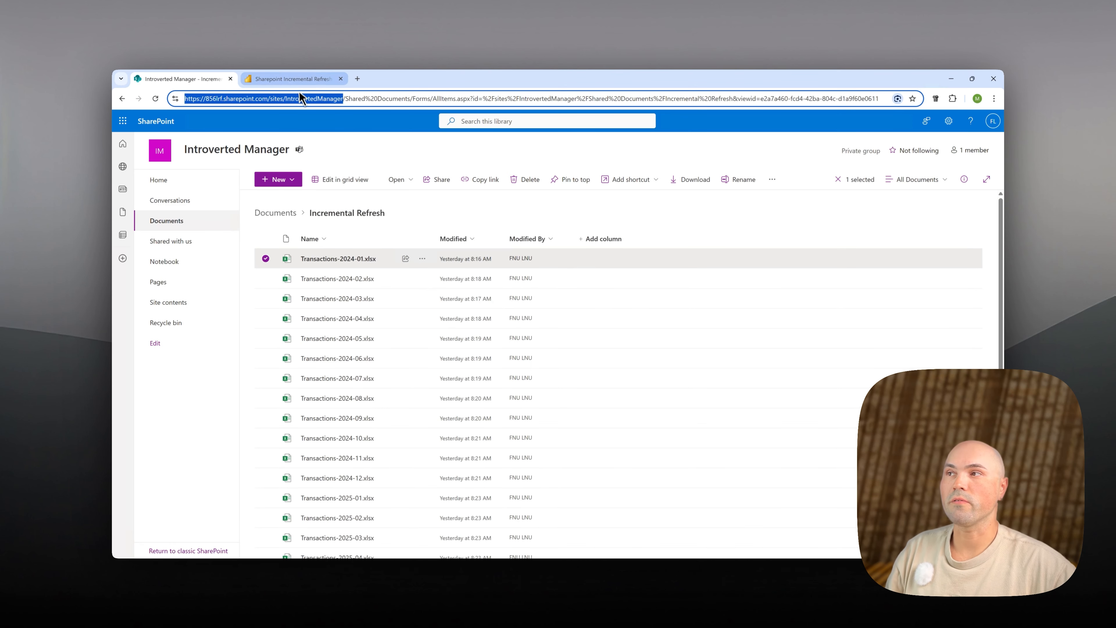
click(301, 79)
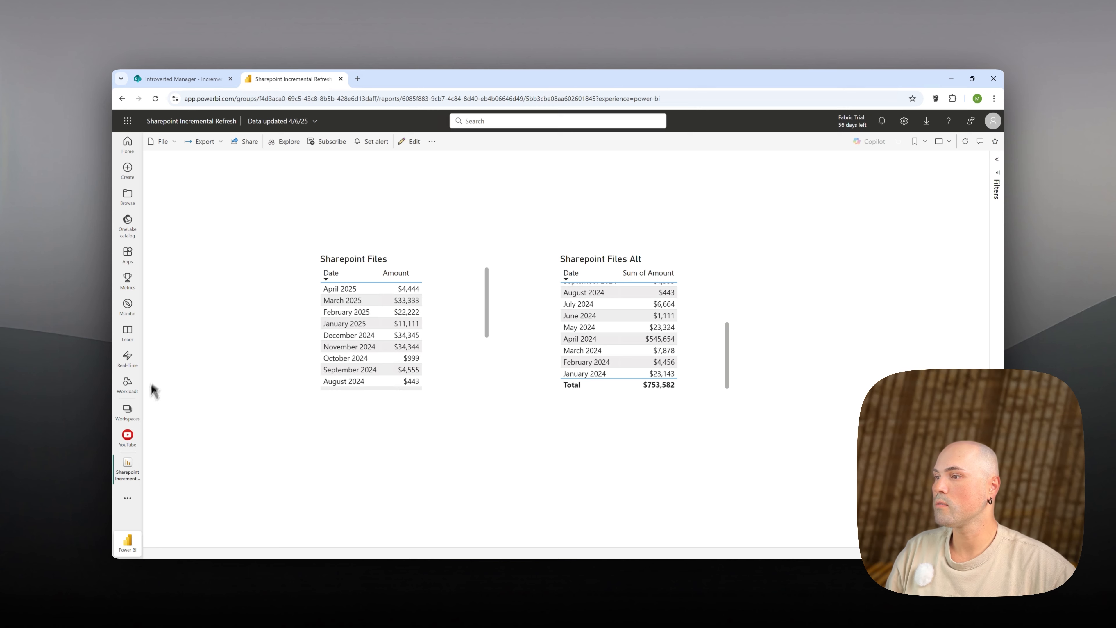
click(128, 411)
click(246, 280)
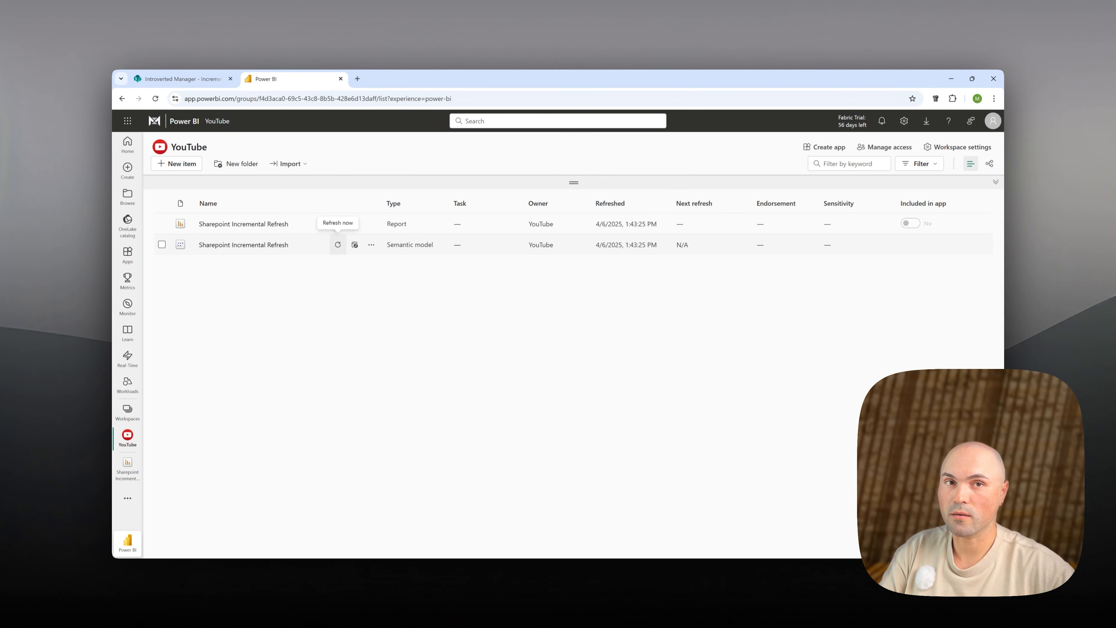
click(338, 245)
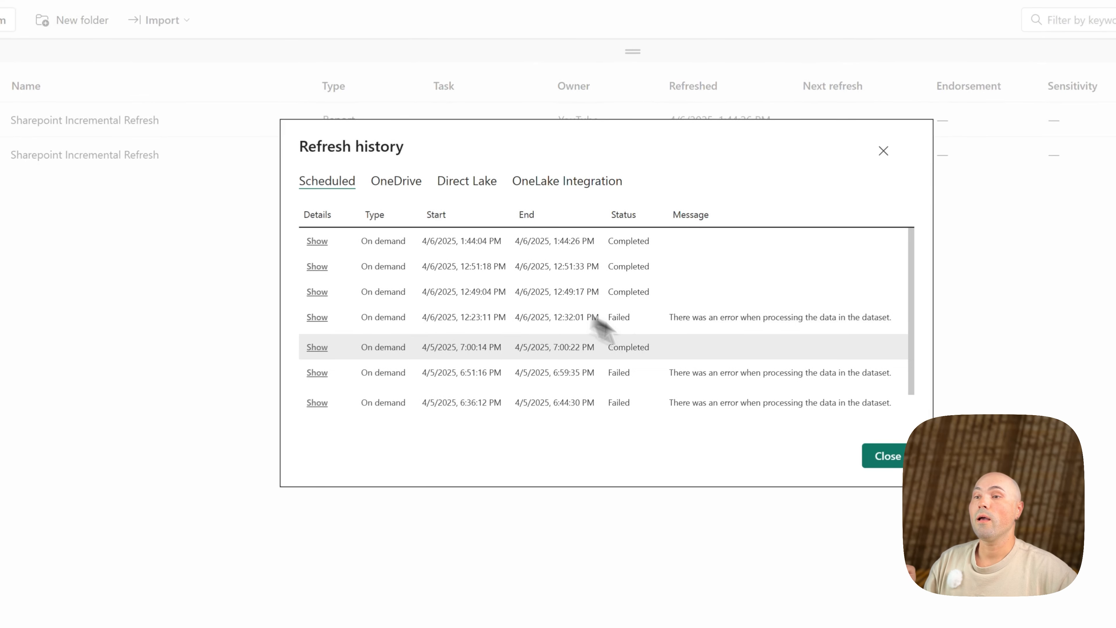
click(747, 387)
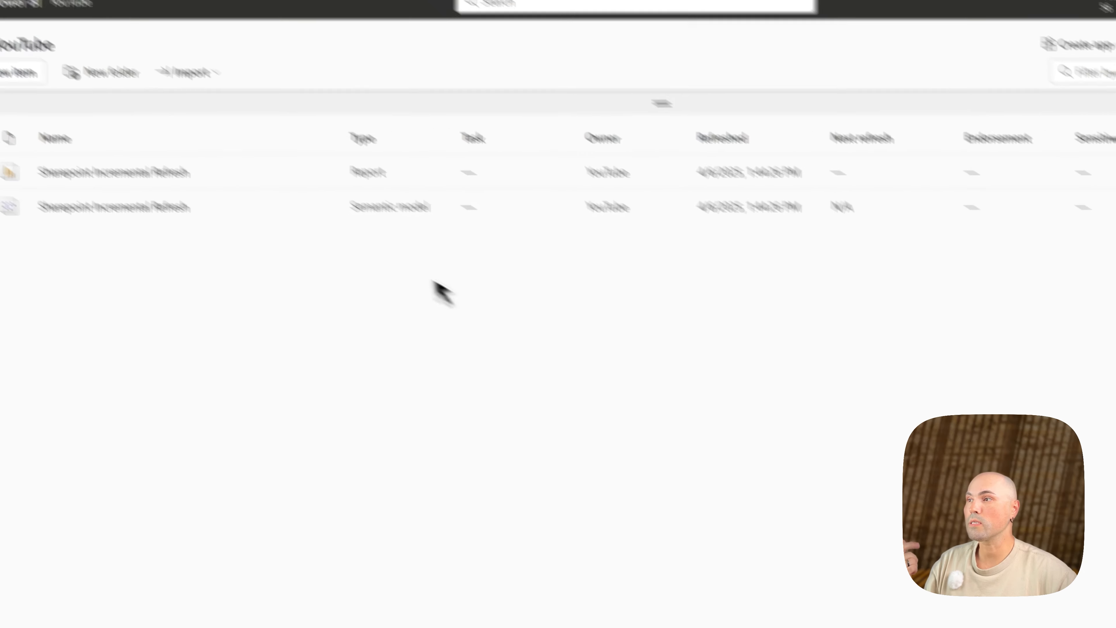
- Open the published Sharepoint Incremental Refresh report and examine all monthly rows in its Incremental Refresh table
click(273, 236)
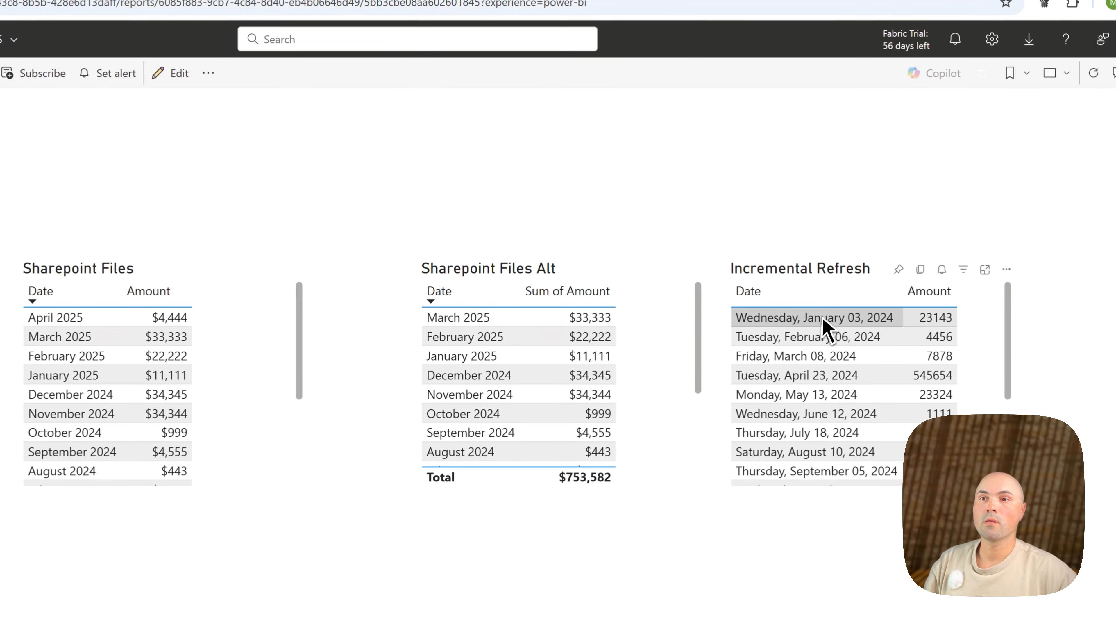
scroll(832, 316, down, 3)
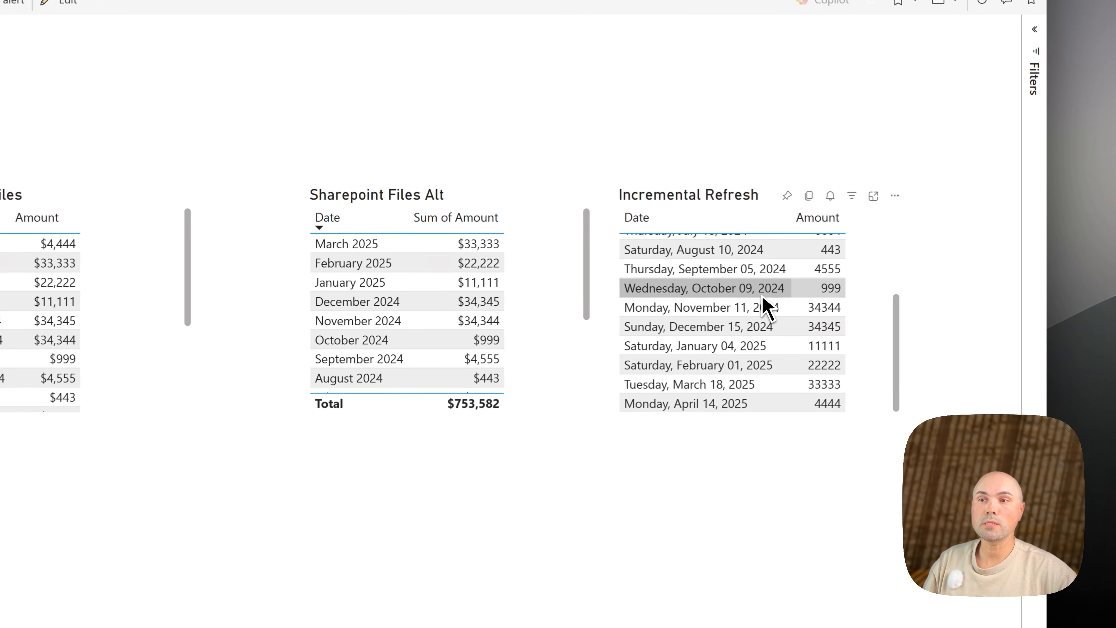
scroll(764, 379, up, 1)
scroll(747, 406, down, 1)
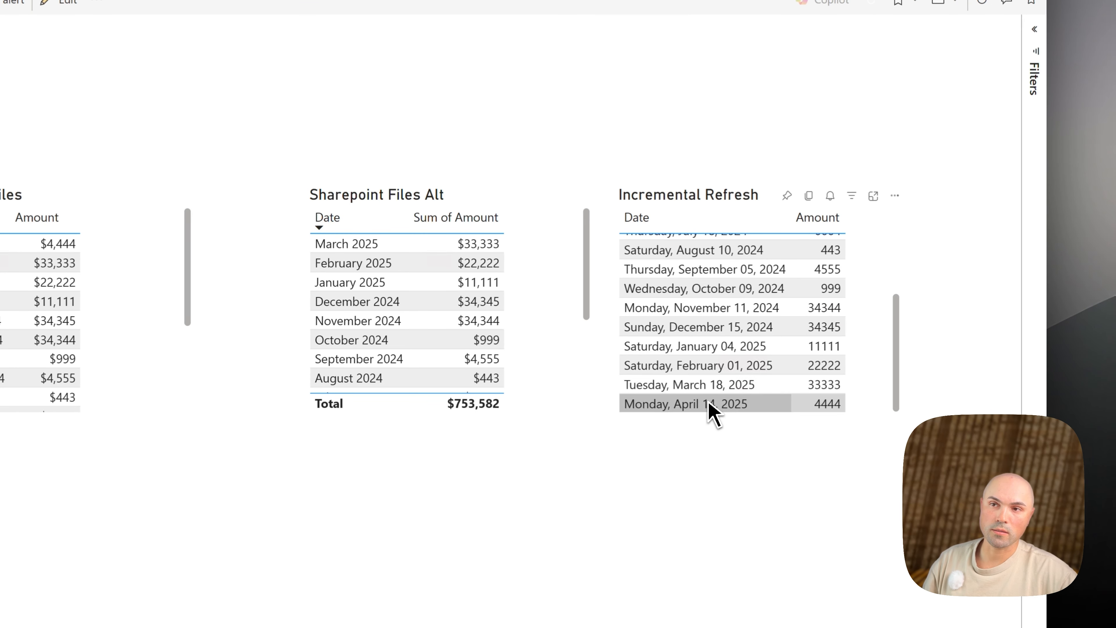
scroll(712, 395, up, 3)
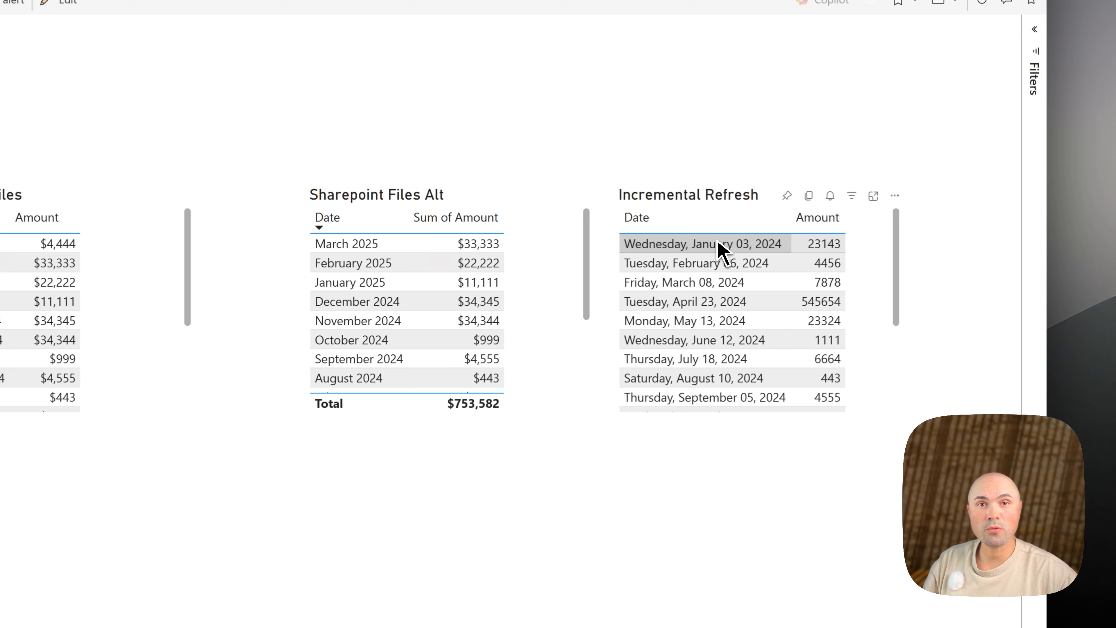
scroll(730, 314, down, 3)
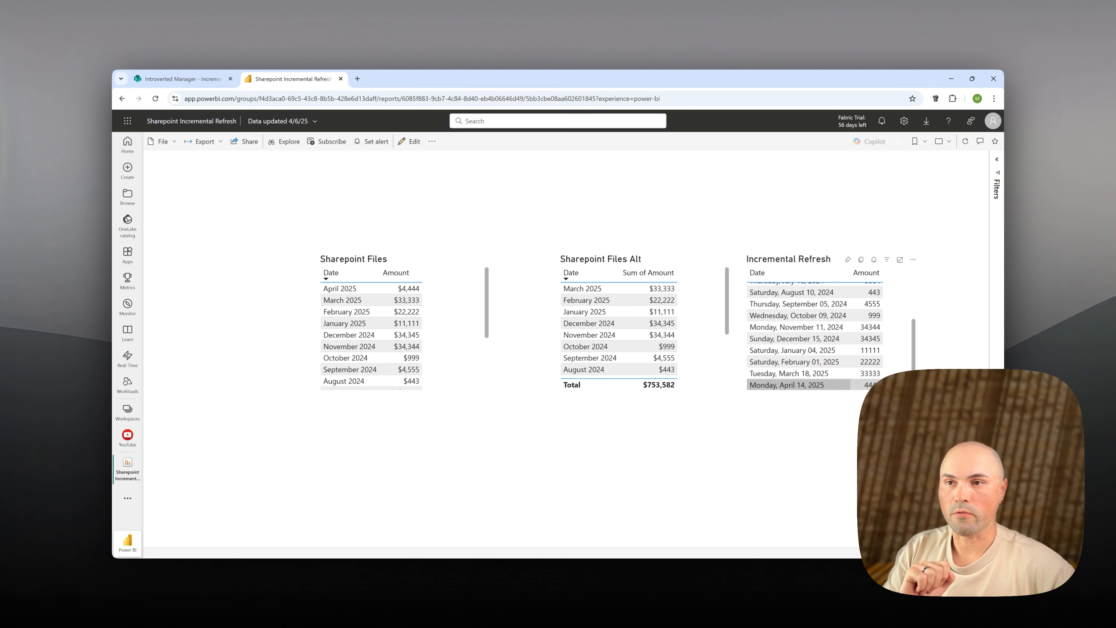
scroll(821, 387, up, 6)
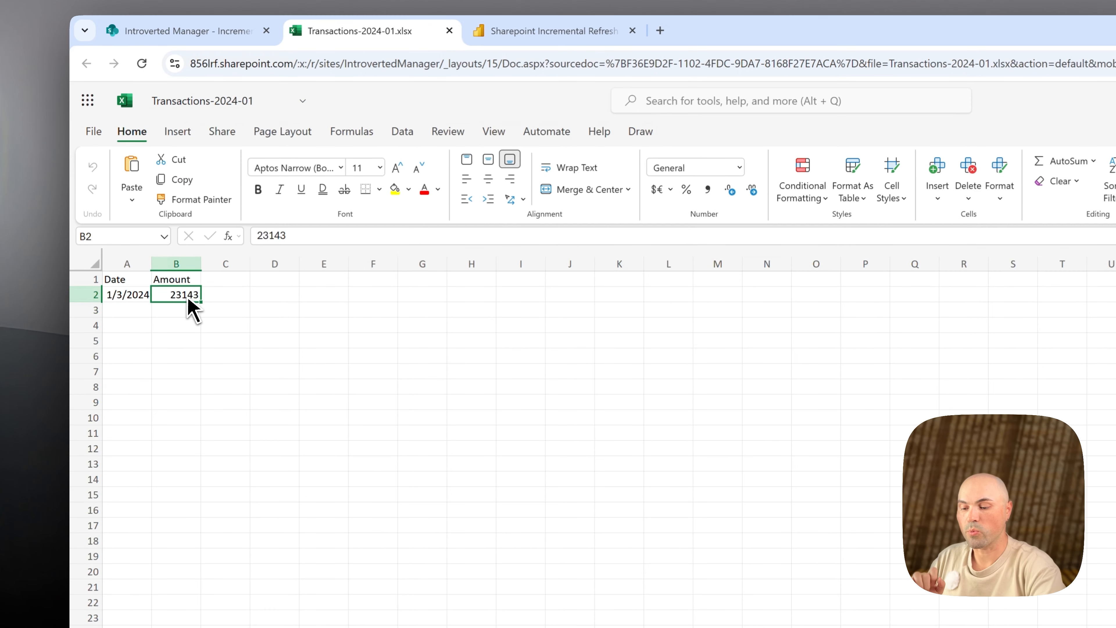
- Set the Amount in cell B2 of Transactions-2024-01.xlsx to 999999999
text(000)
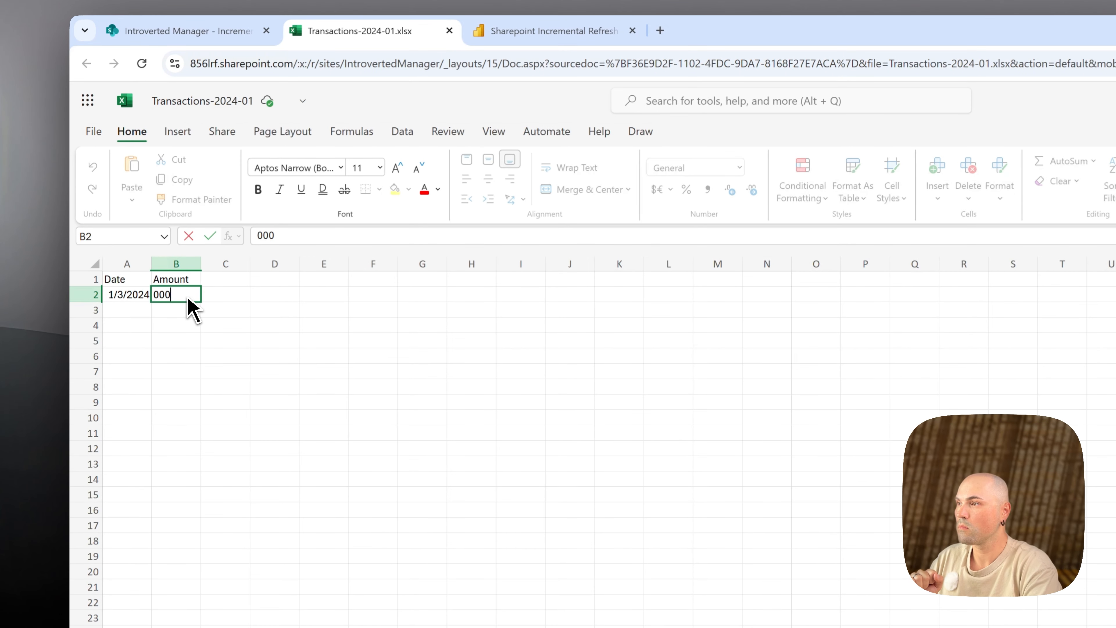
key(BackSpace)
key(BackSpace)
key(BackSpace)
text(999999999)
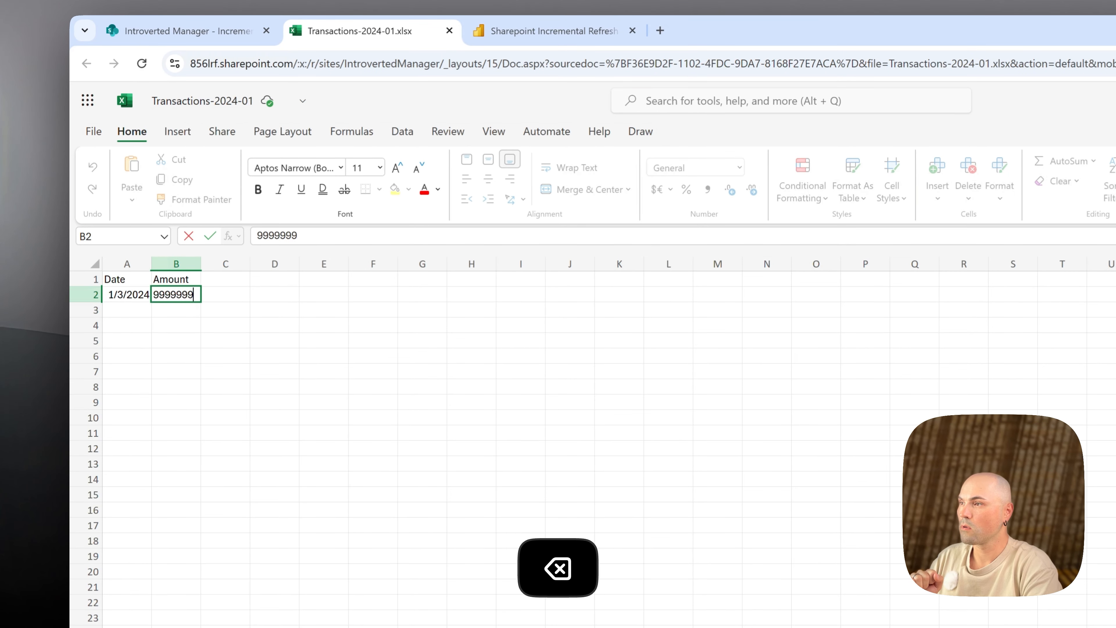
key(Return)
key(Up)
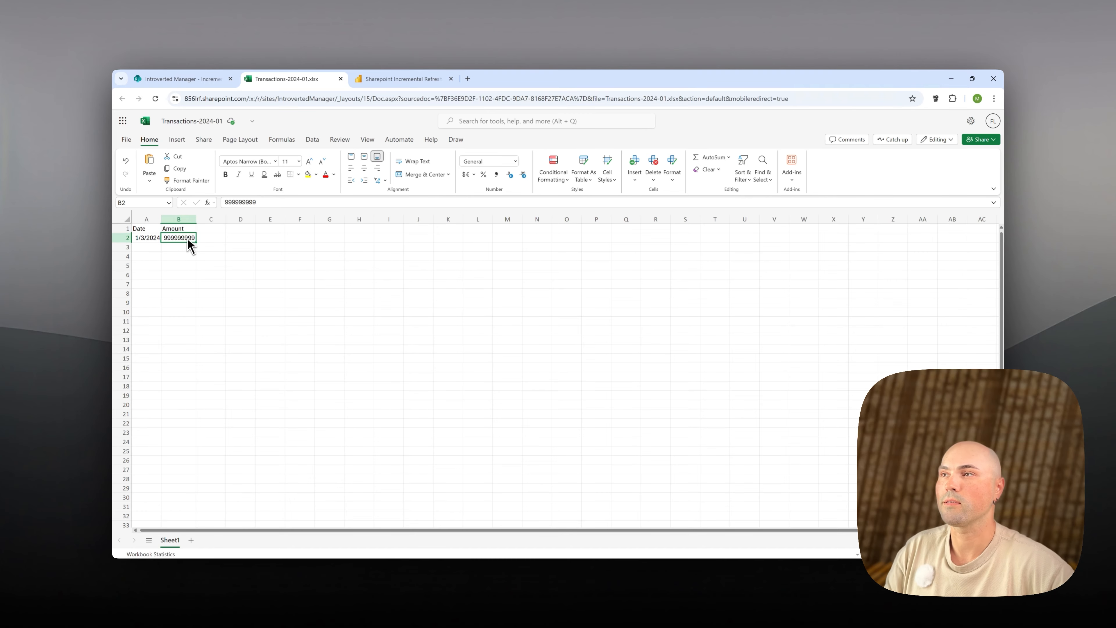
- Open Transactions-2025-04.xlsx from the SharePoint Incremental Refresh folder in a new browser tab
click(194, 79)
scroll(396, 360, down, 1)
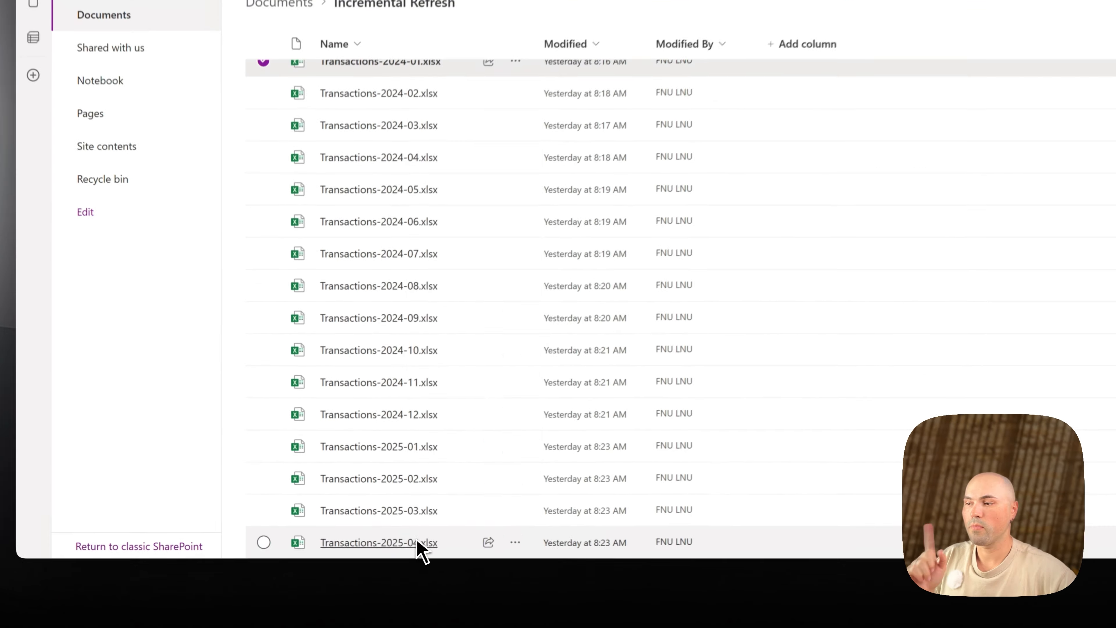
right_click(361, 548)
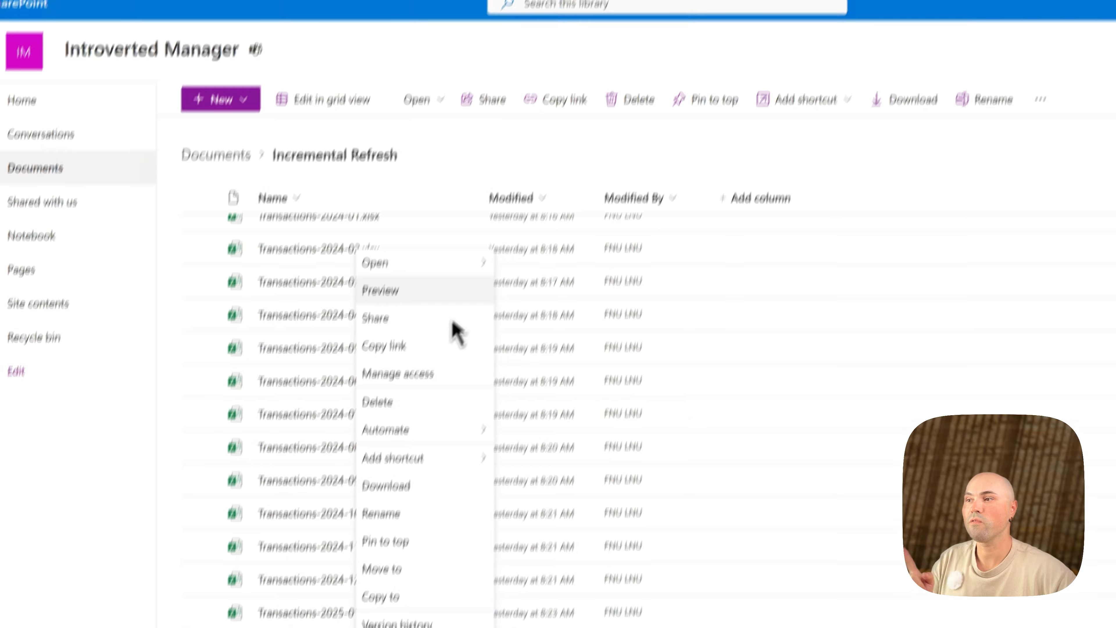
mouse_move(512, 93)
click(513, 318)
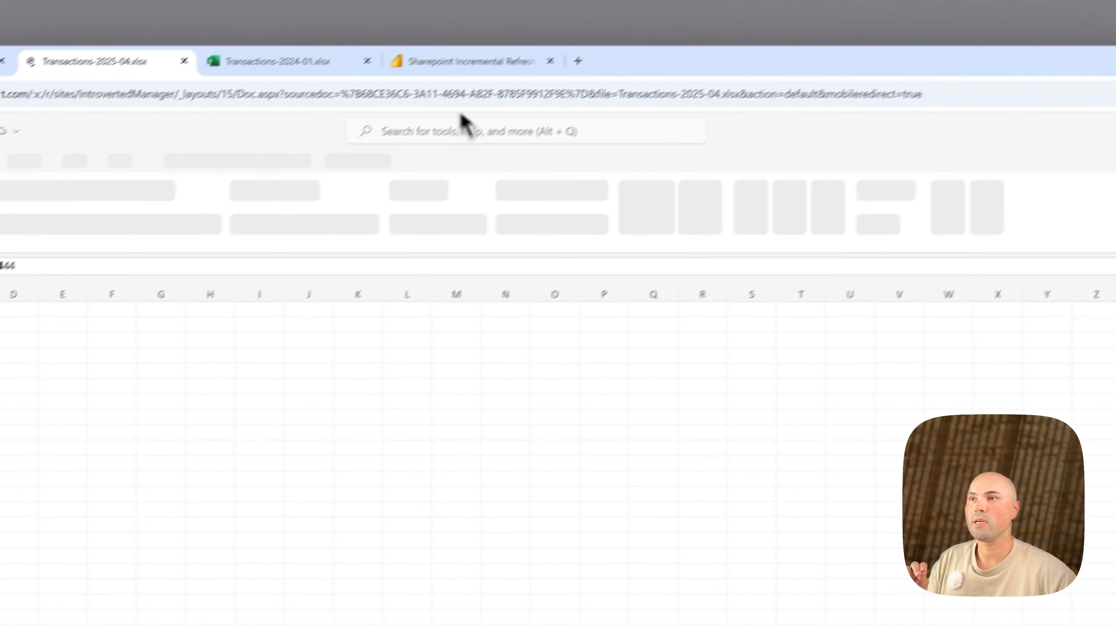
- Review the published report's Incremental Refresh table, and set the Amount in cell B2 of Transactions-2025-04.xlsx to 7777
click(459, 58)
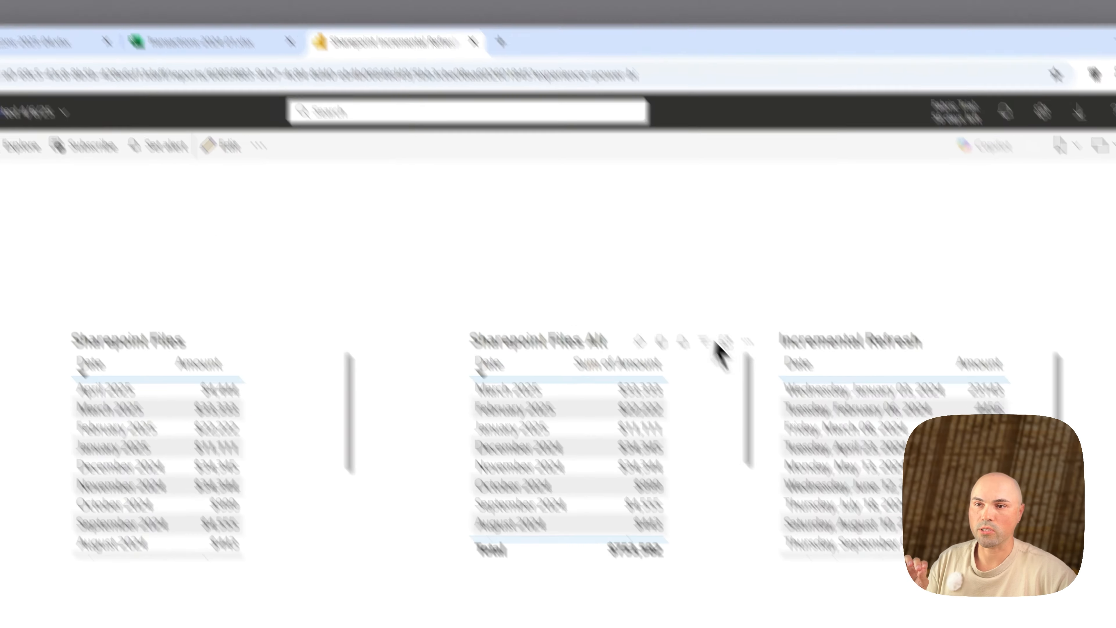
scroll(967, 519, down, 5)
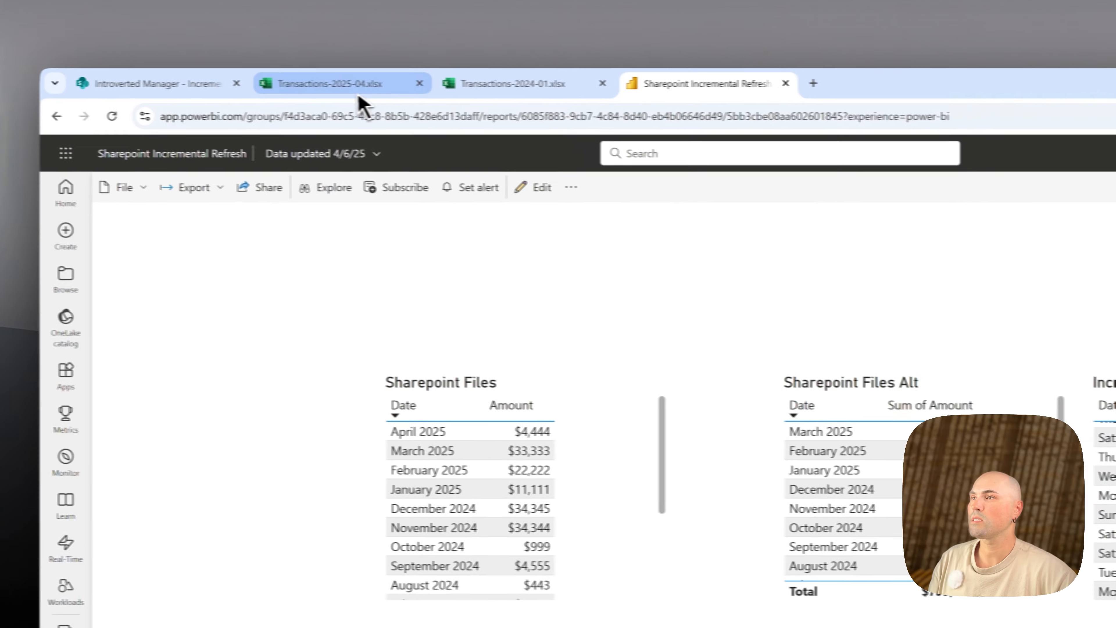
click(385, 91)
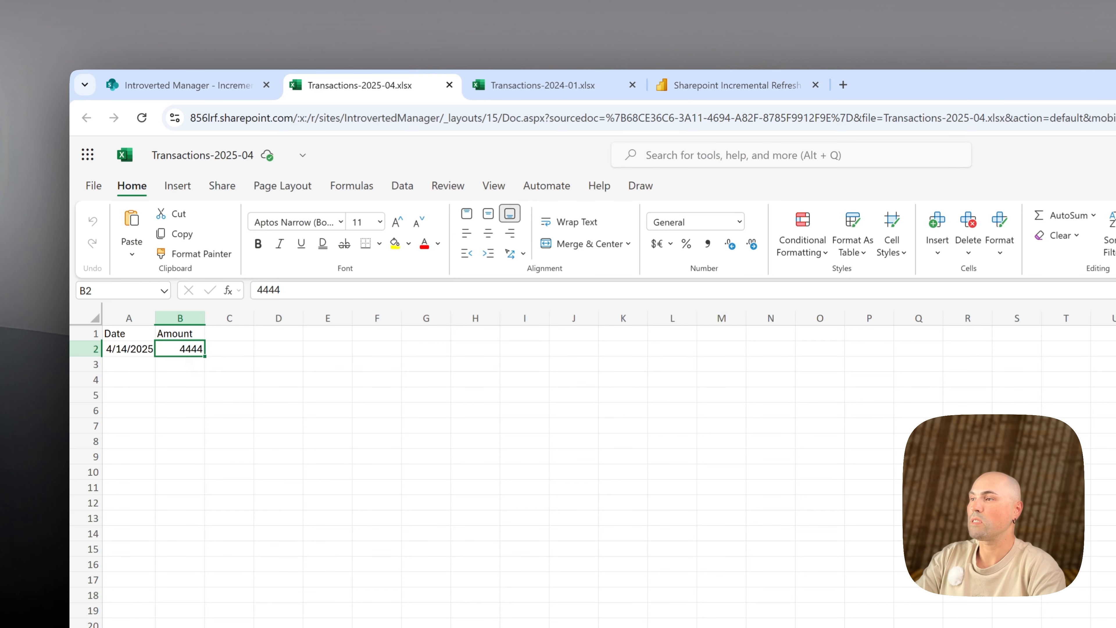
text(7777)
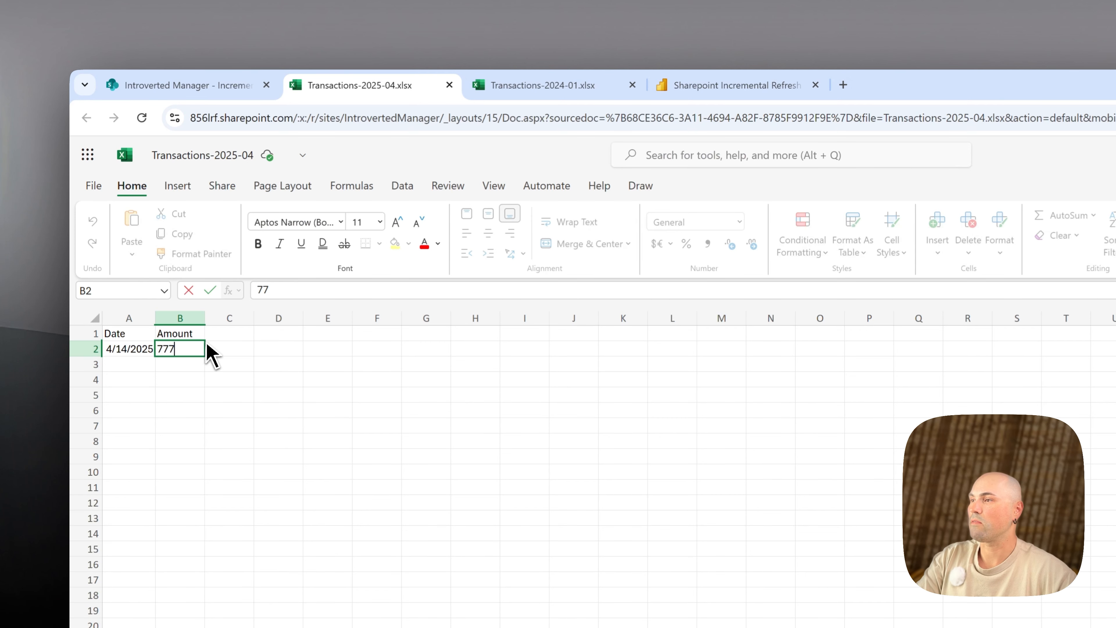
click(229, 350)
click(176, 351)
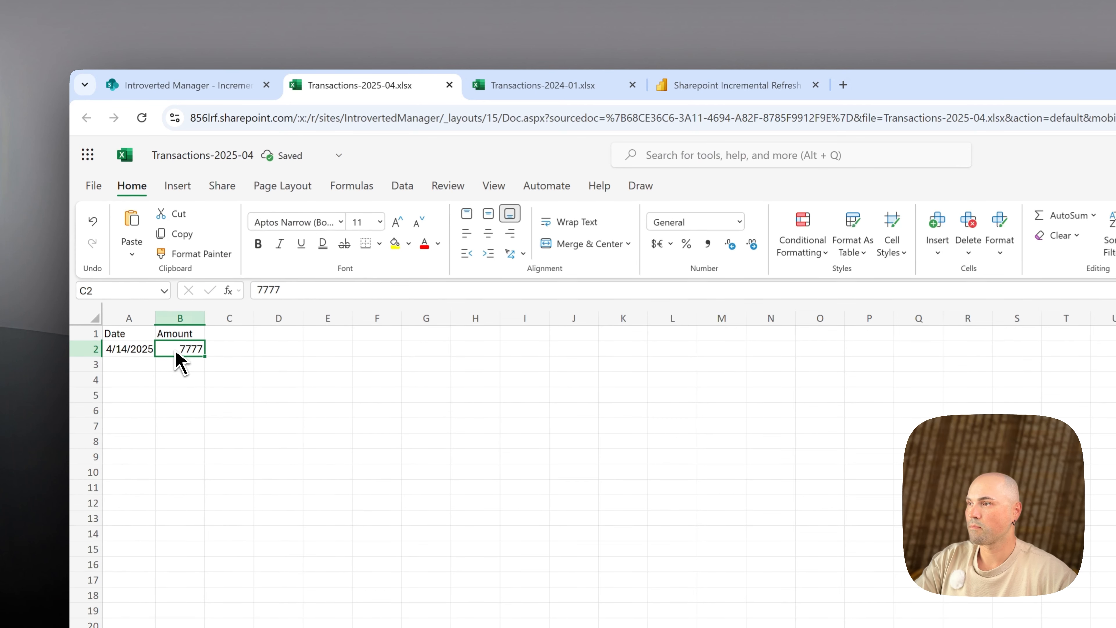
click(232, 350)
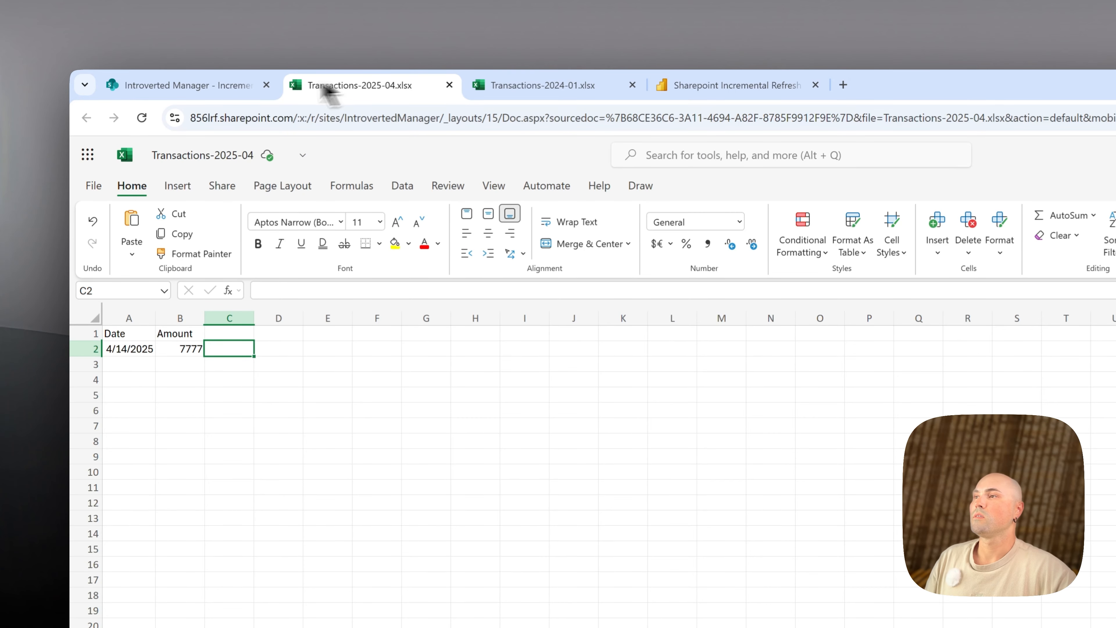
- Reload the SharePoint Incremental Refresh folder and check the modified times of the edited transaction files
click(176, 84)
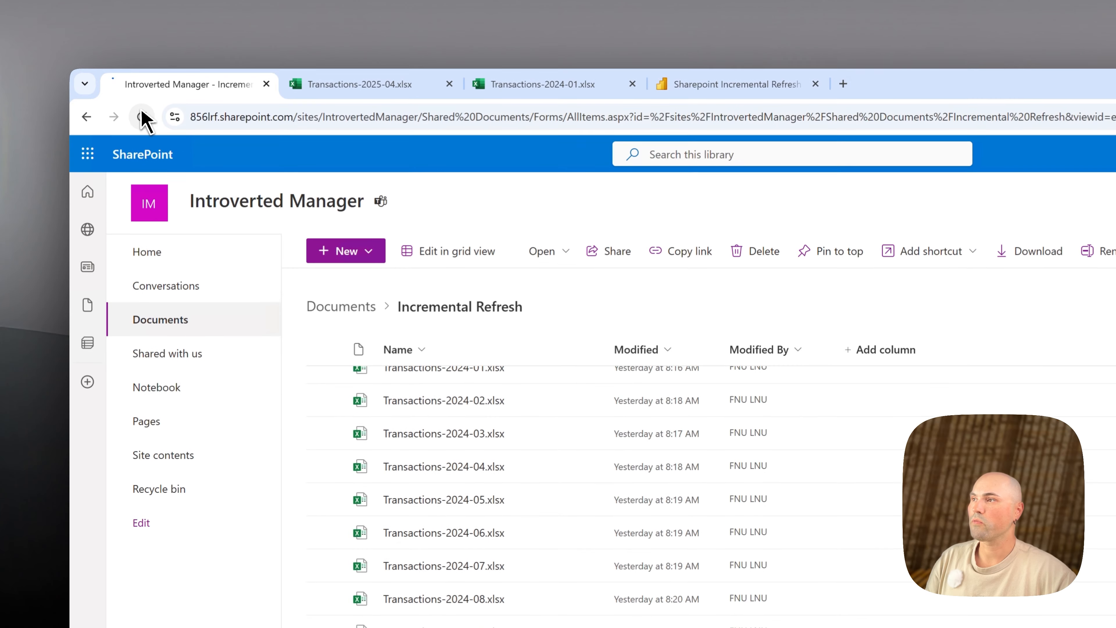
click(142, 118)
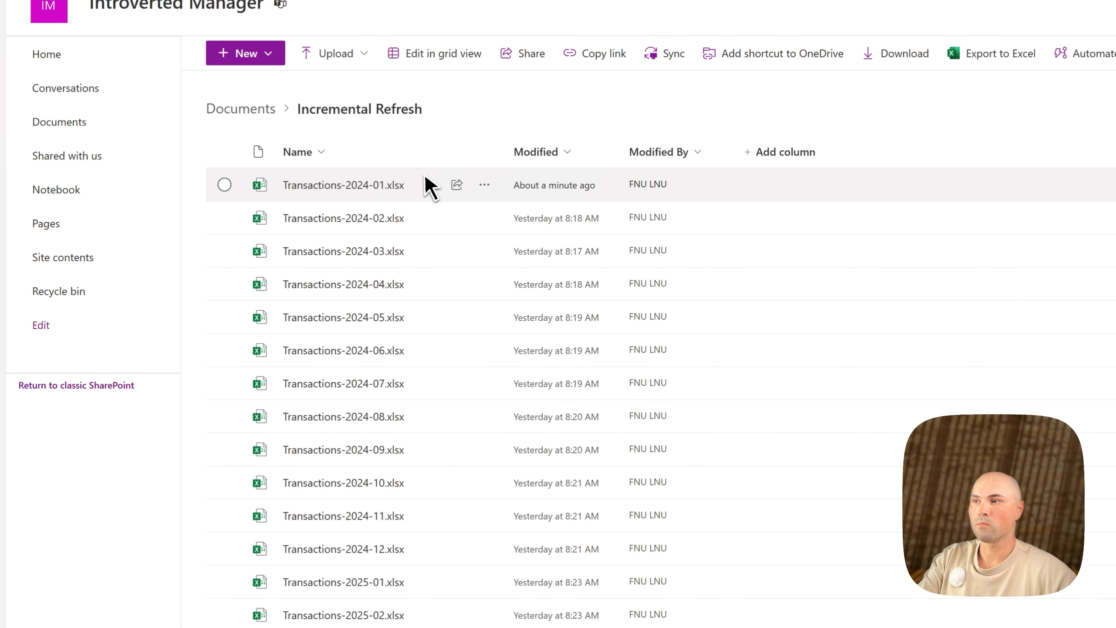
mouse_move(540, 189)
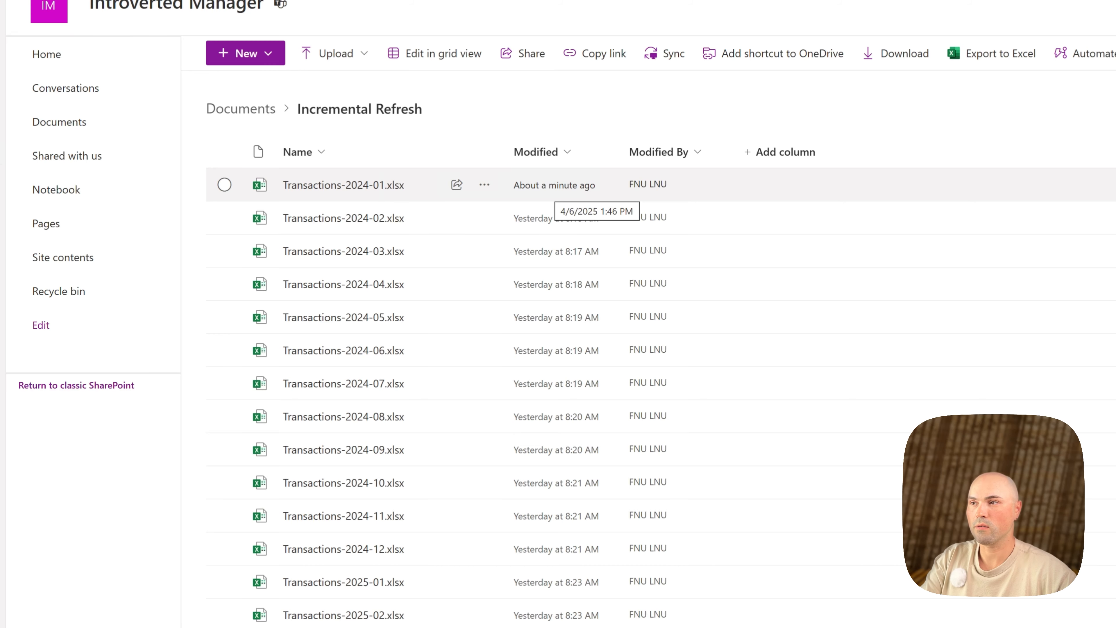
scroll(400, 237, down, 1)
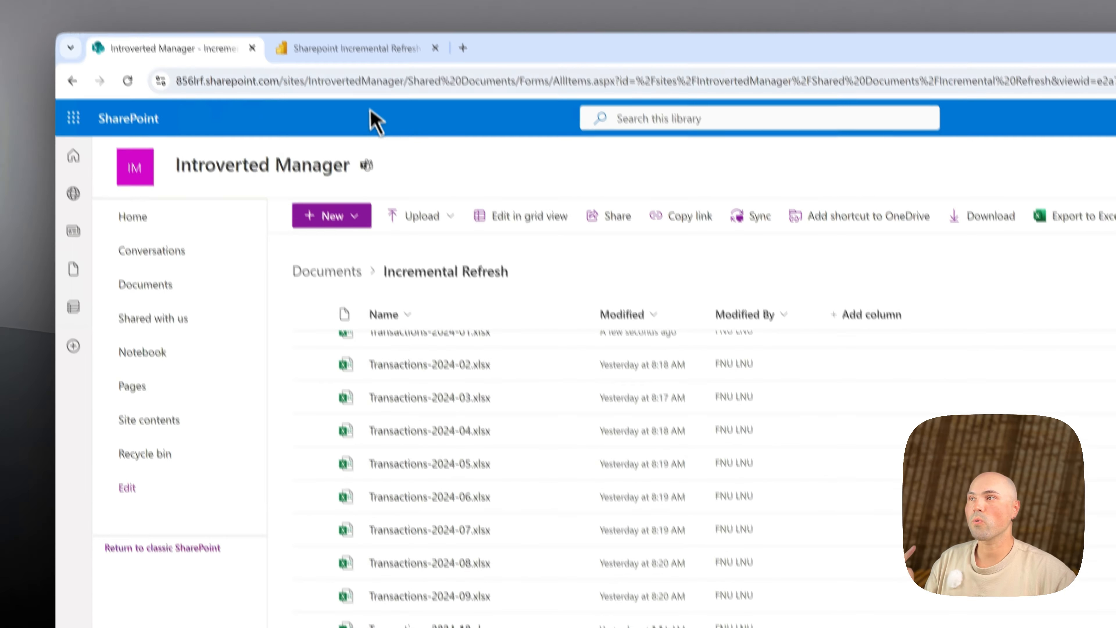
- Switch to Power BI and open the refresh history of the Sharepoint Incremental Refresh semantic model in the YouTube workspace
click(391, 48)
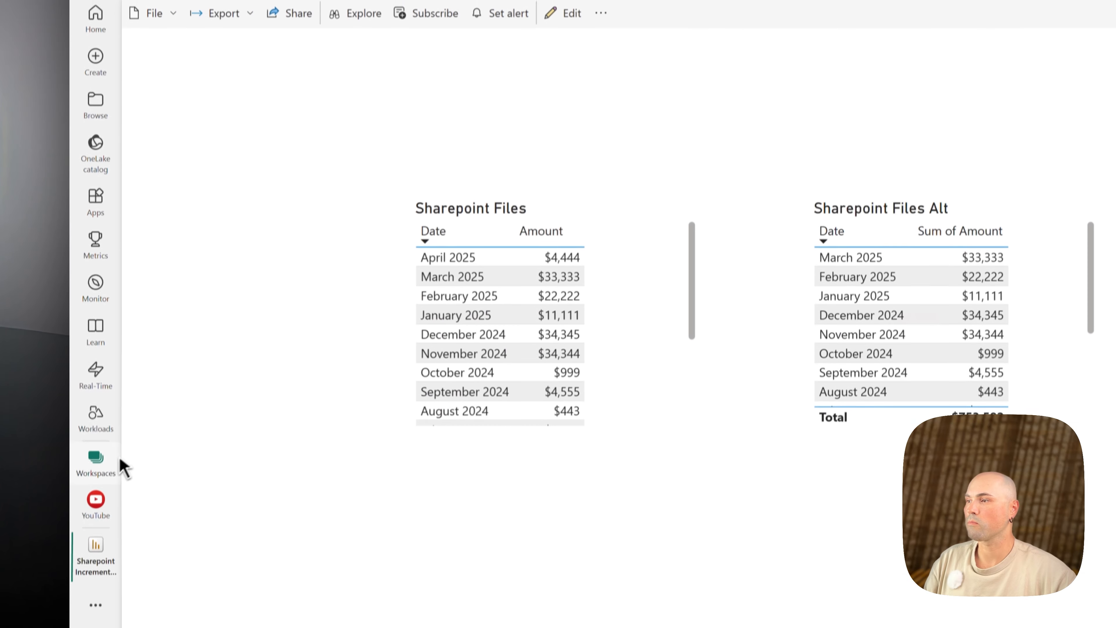
click(97, 455)
click(216, 231)
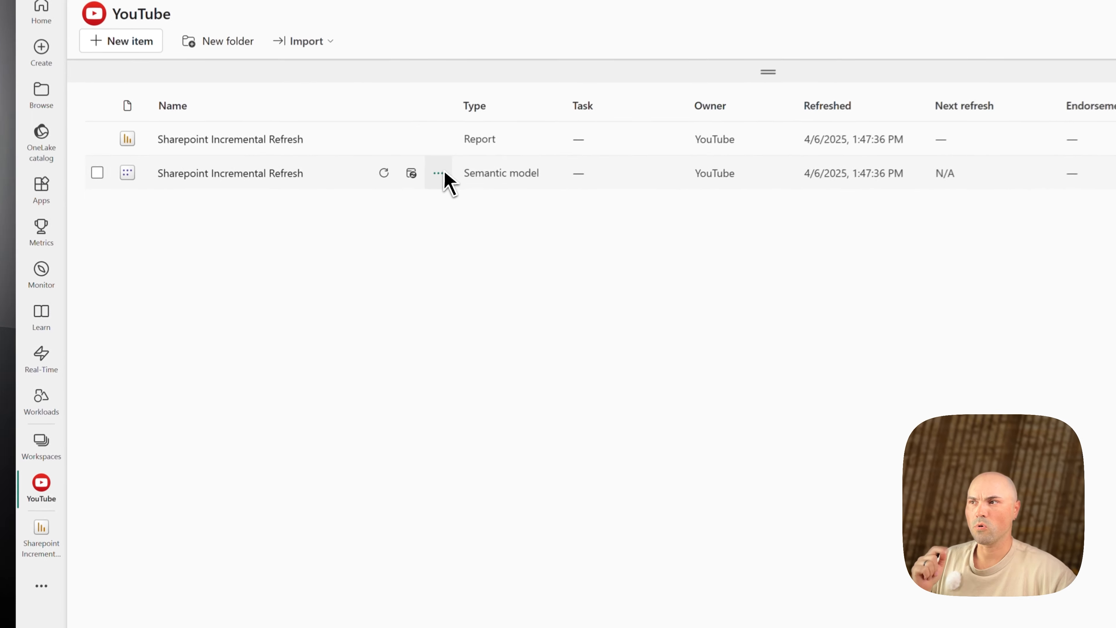
click(372, 244)
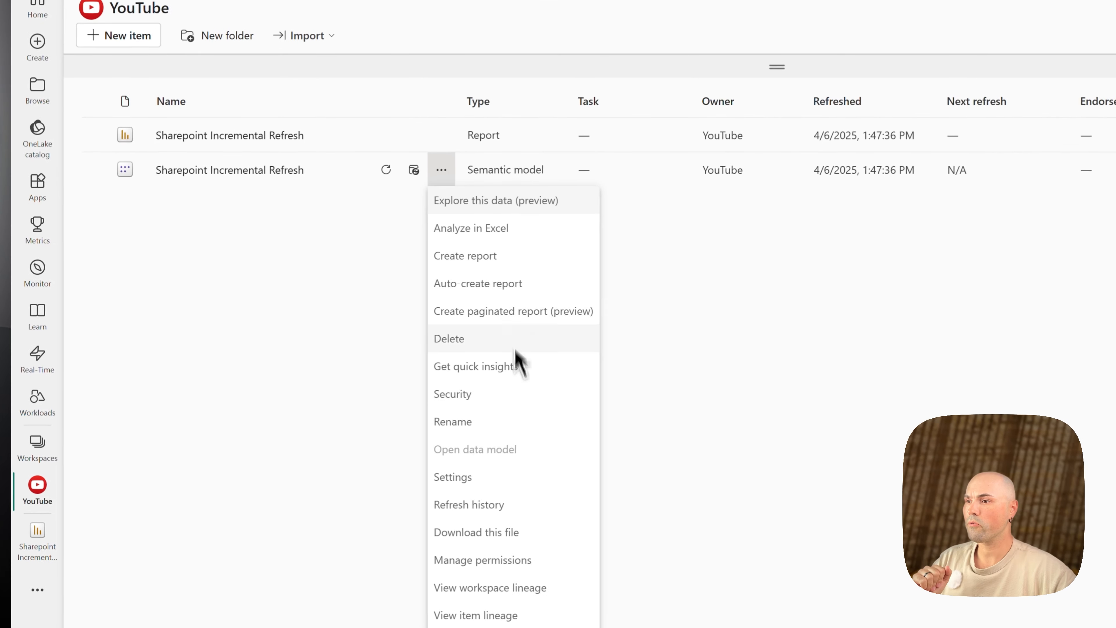
click(505, 504)
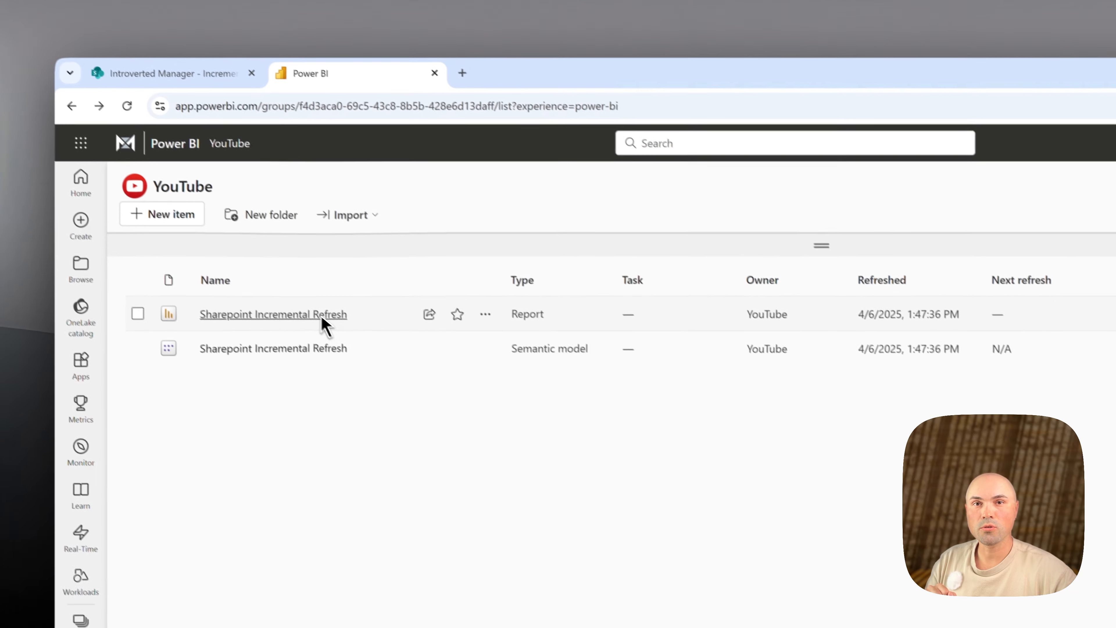
- Open the Sharepoint Incremental Refresh report and examine its Incremental Refresh table against the files in the SharePoint folder
click(324, 325)
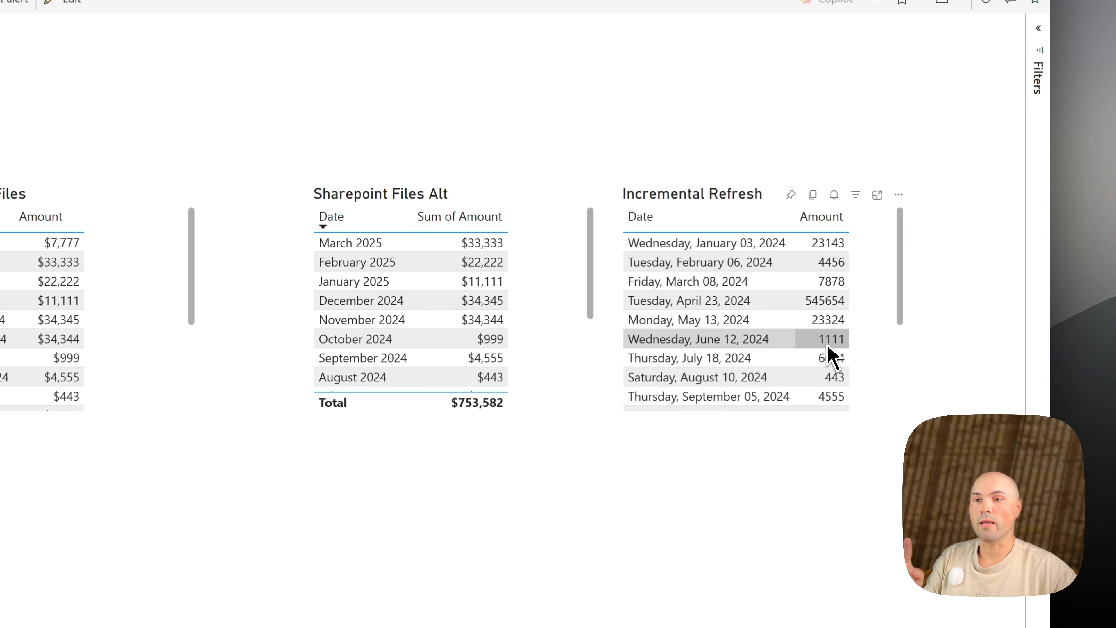
scroll(832, 357, down, 3)
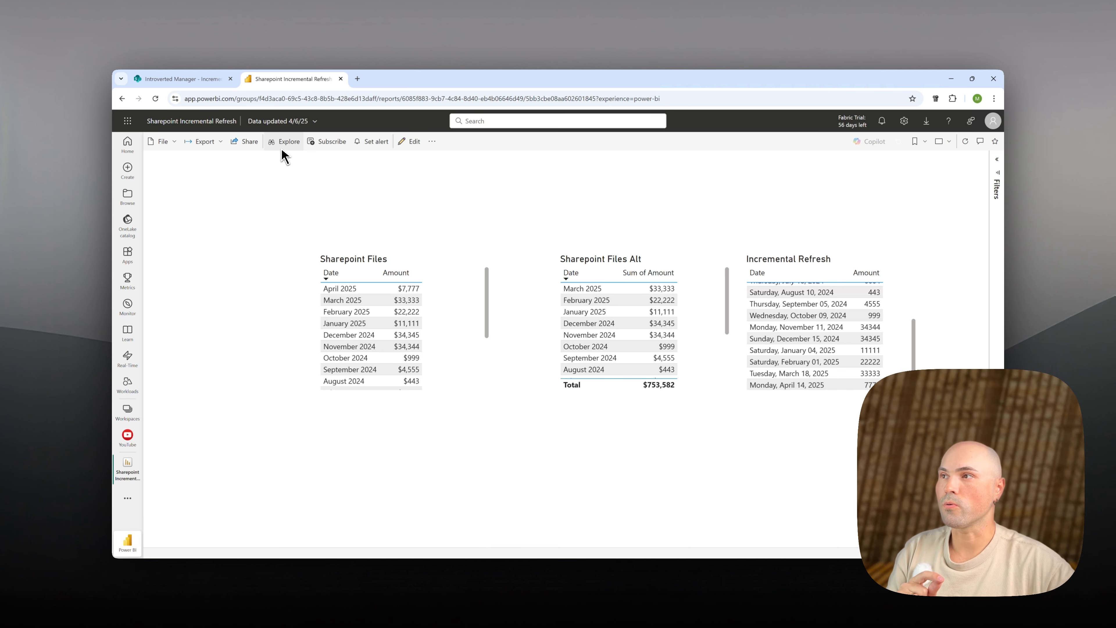
click(190, 79)
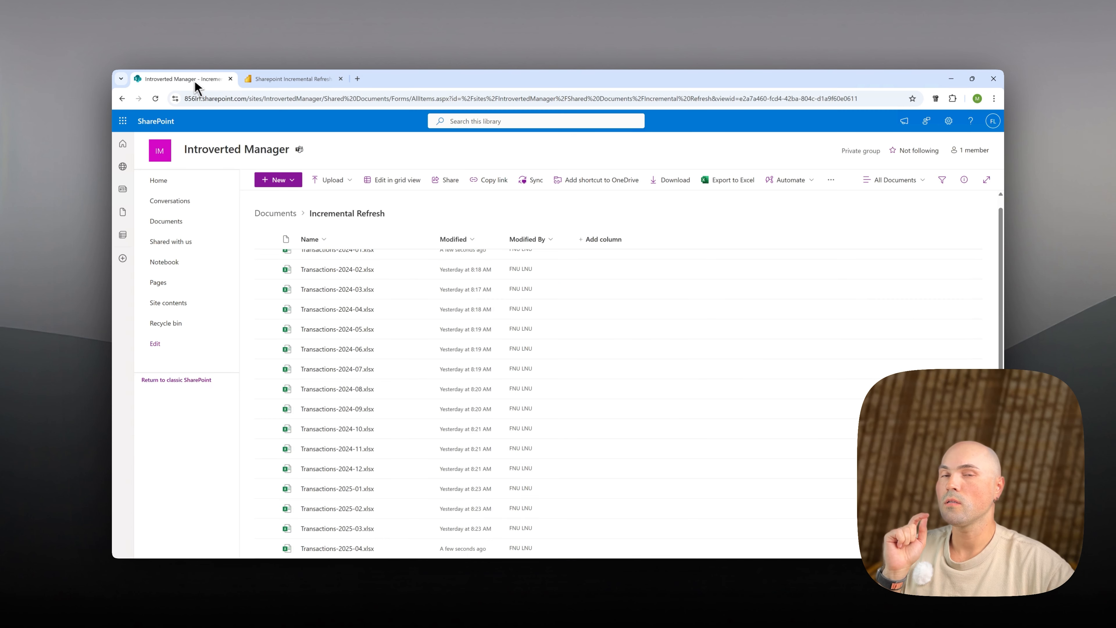
click(293, 79)
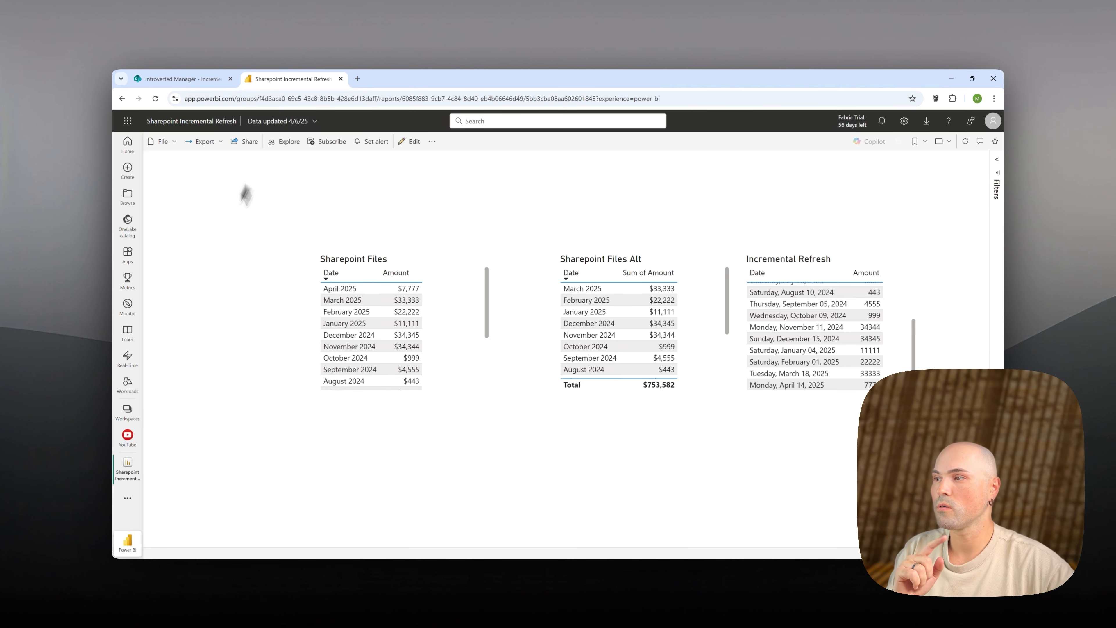
- Examine the error details of the failed 4/6/2025, 12:23:11 PM refresh in the semantic model's refresh history, and close the history
click(128, 411)
click(211, 279)
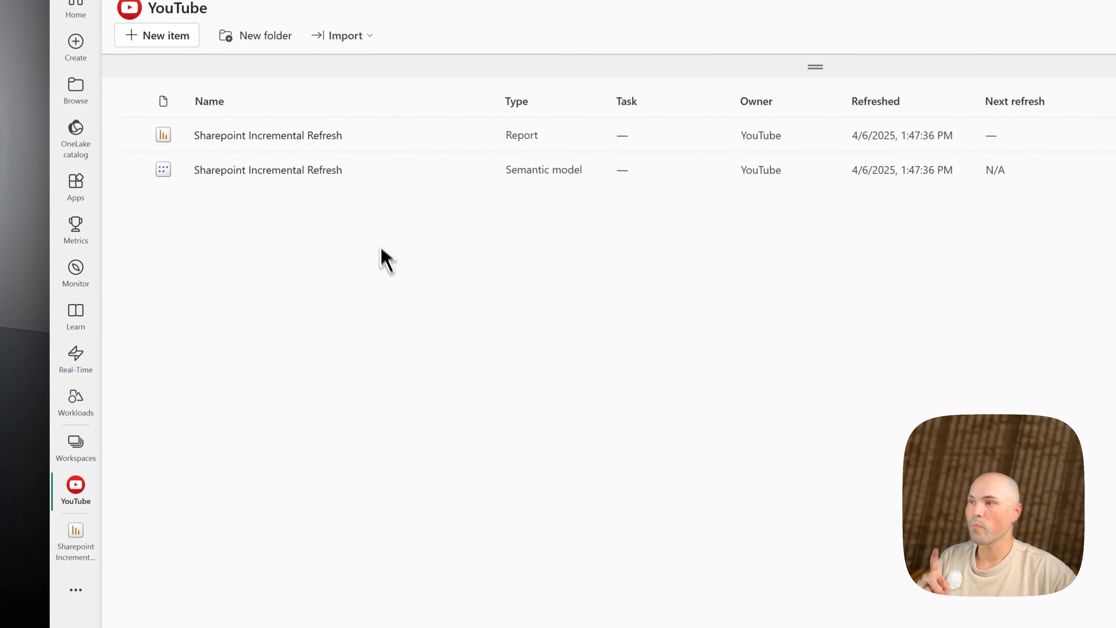
click(480, 169)
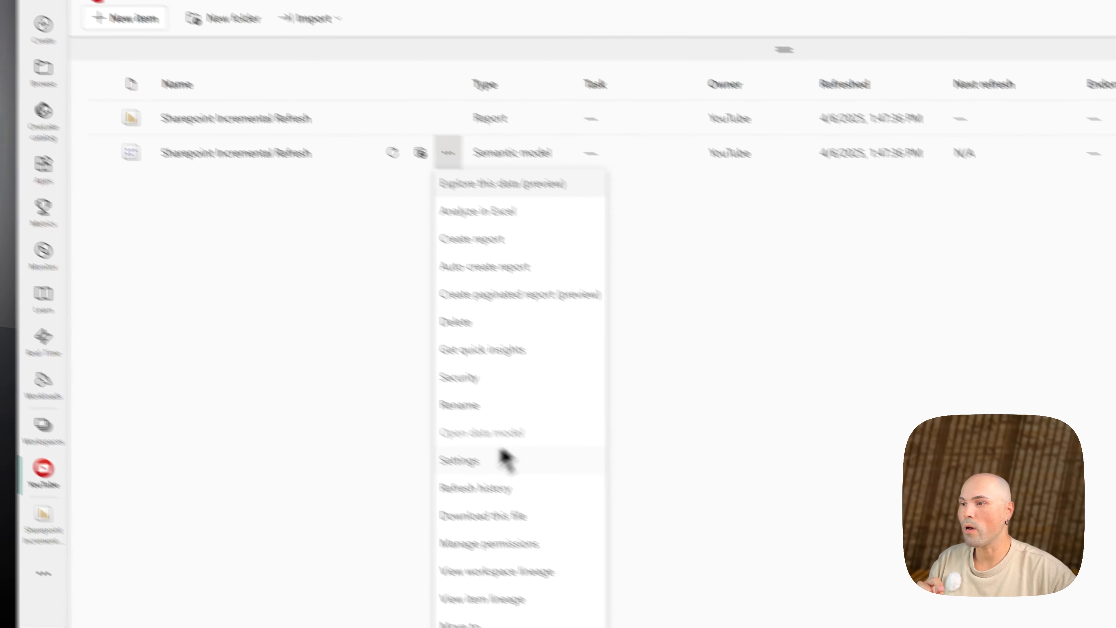
click(416, 452)
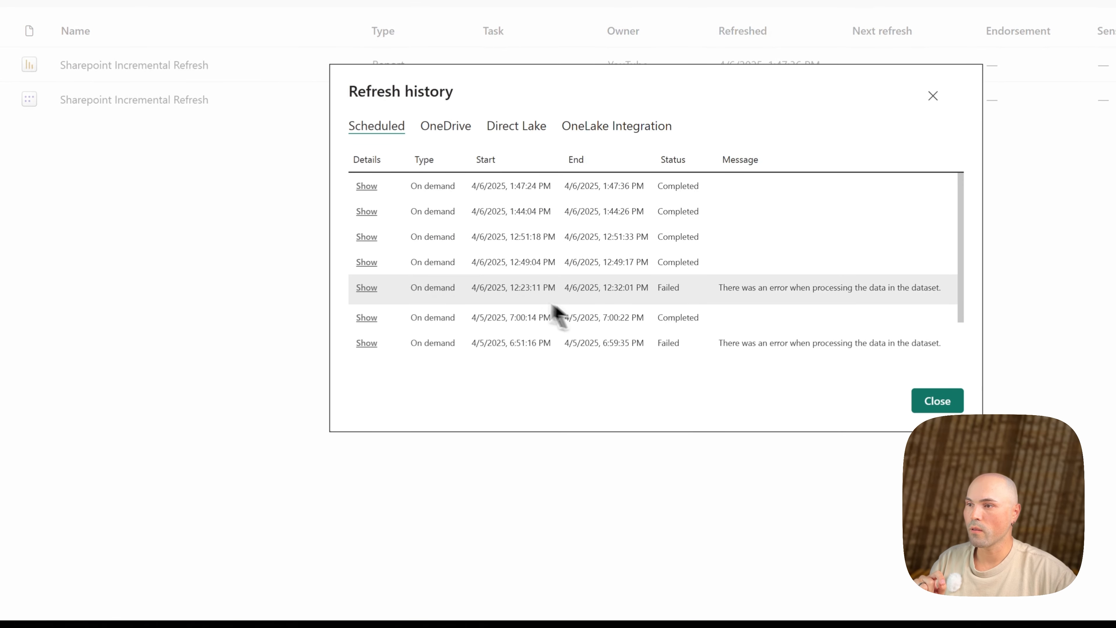
click(377, 289)
scroll(568, 249, down, 3)
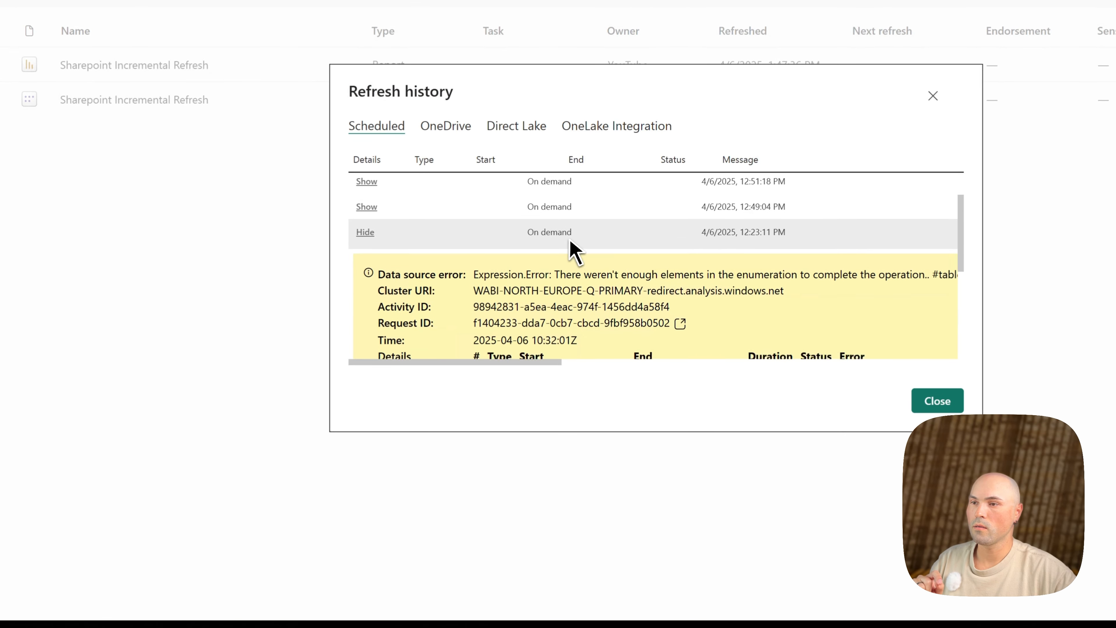
scroll(574, 242, down, 1)
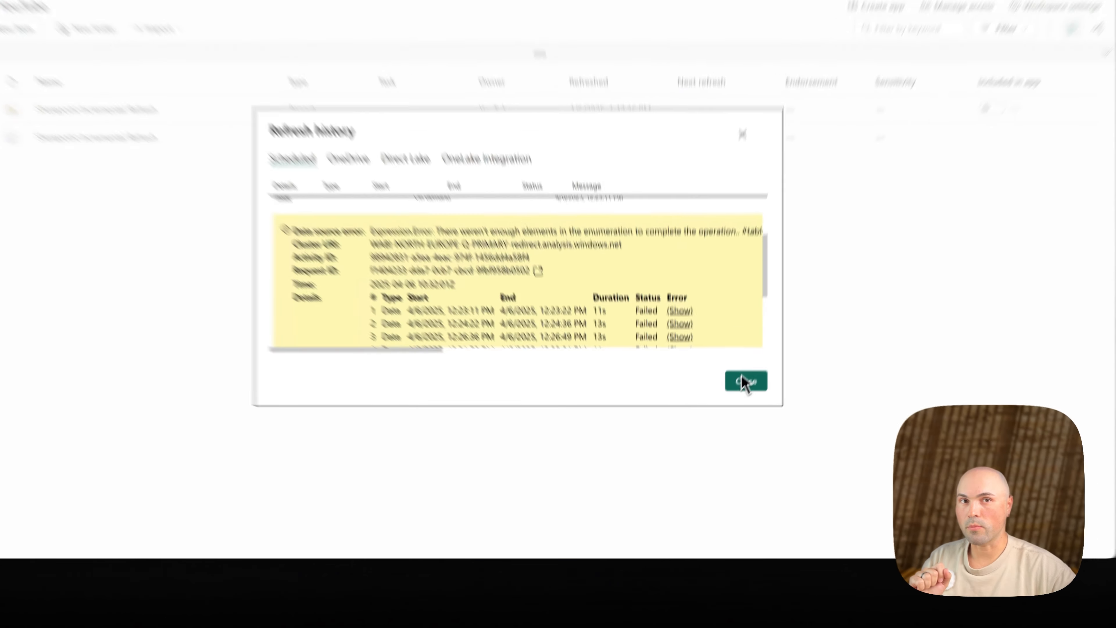
click(727, 426)
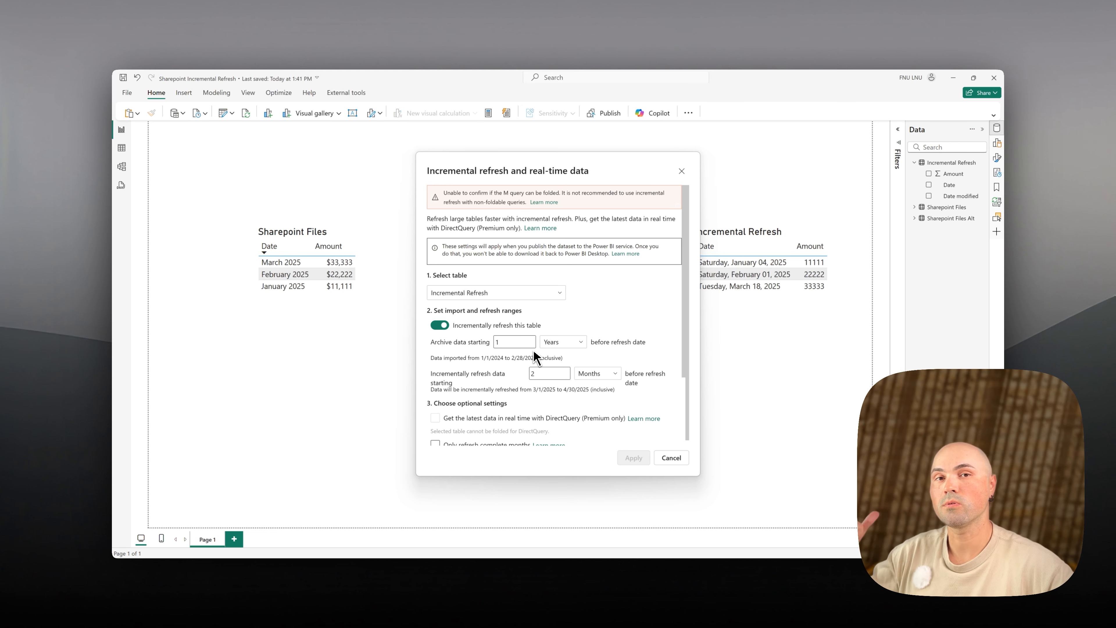
- Dismiss the incremental refresh settings in Power BI Desktop and review the M code of the Sharepoint Files Alt query in the Advanced Editor
click(671, 458)
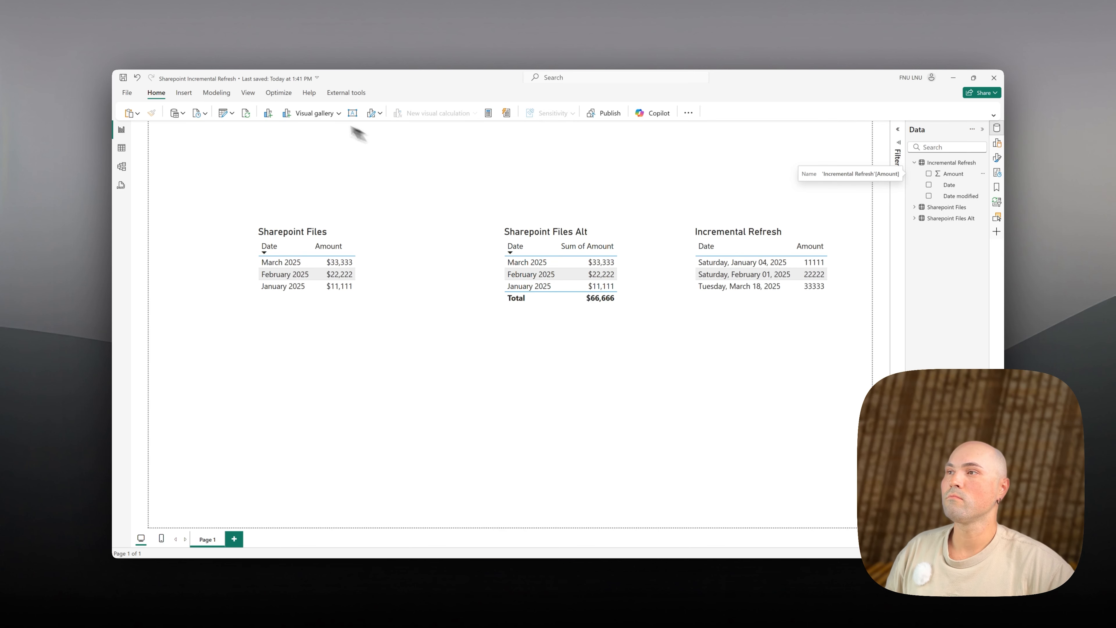
click(224, 113)
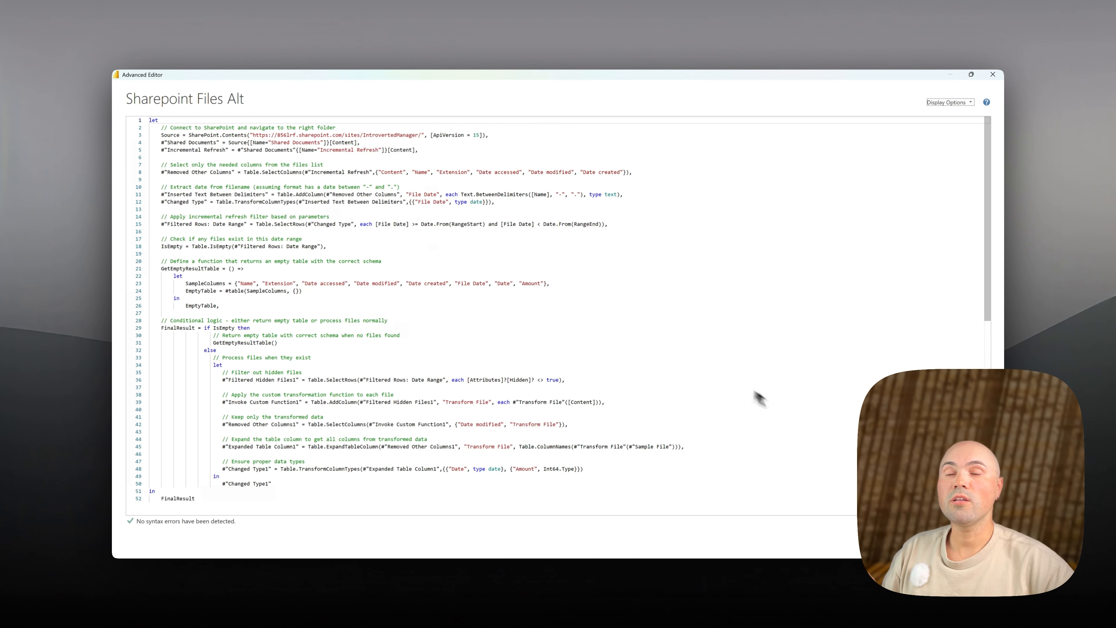
click(789, 409)
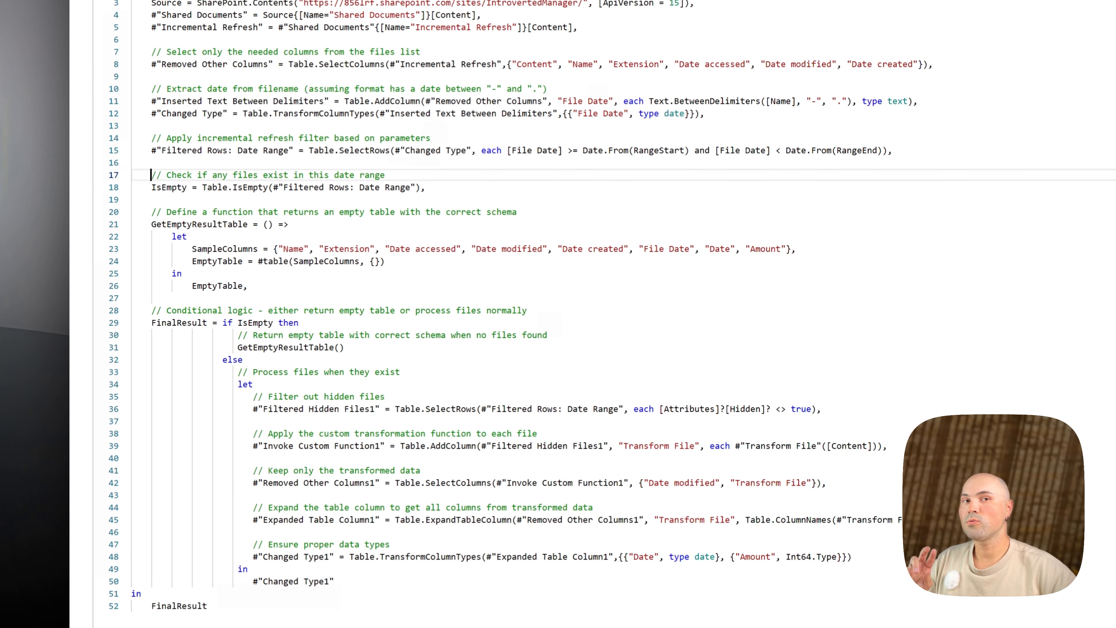
double_click(168, 189)
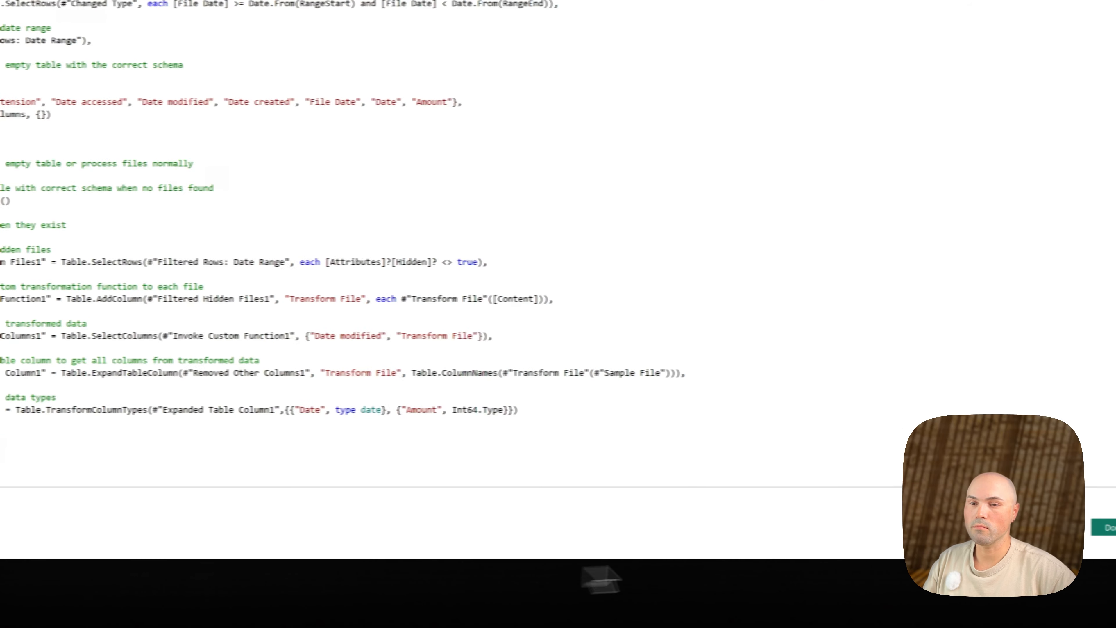
click(1112, 527)
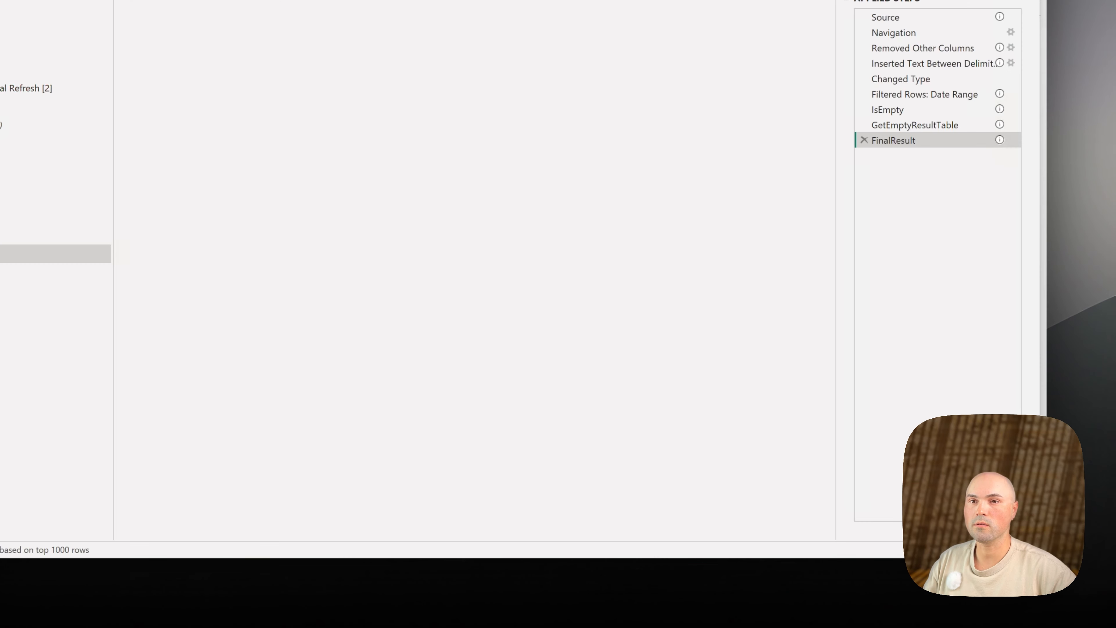
- Inspect the results of the IsEmpty and FinalResult steps, and examine the GetEmptyResultTable function in the query's M code
click(909, 110)
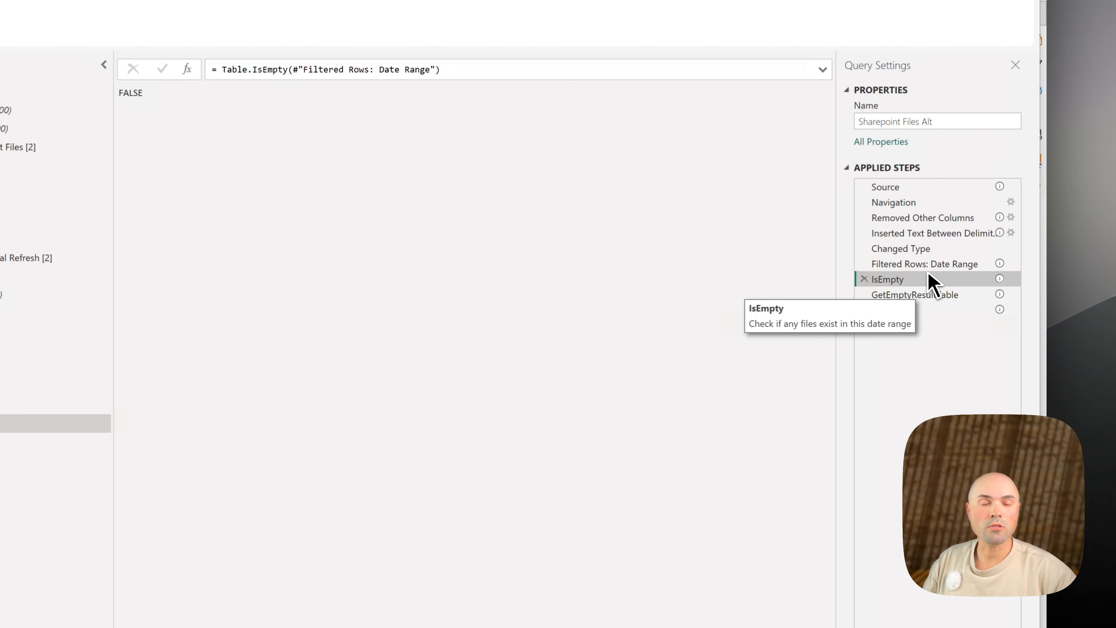
click(958, 311)
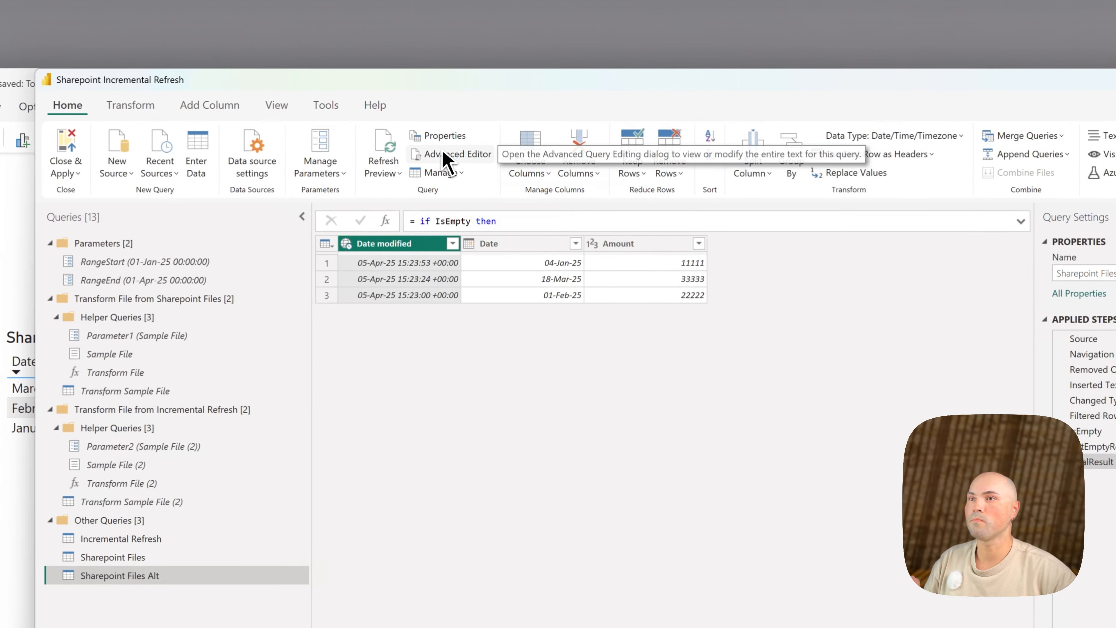
click(252, 3)
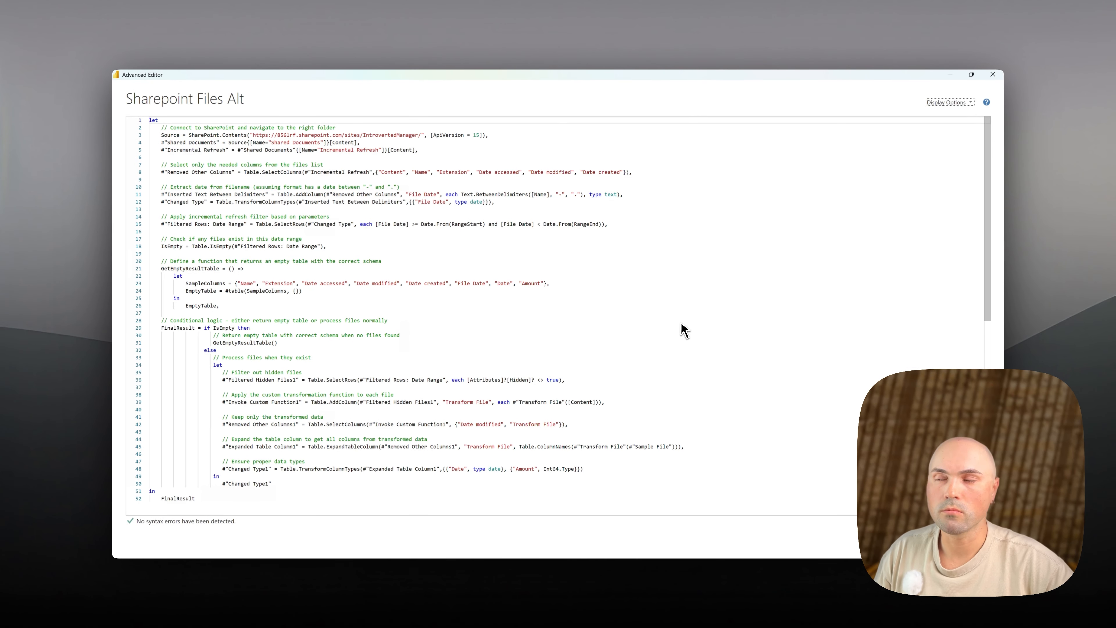
click(302, 319)
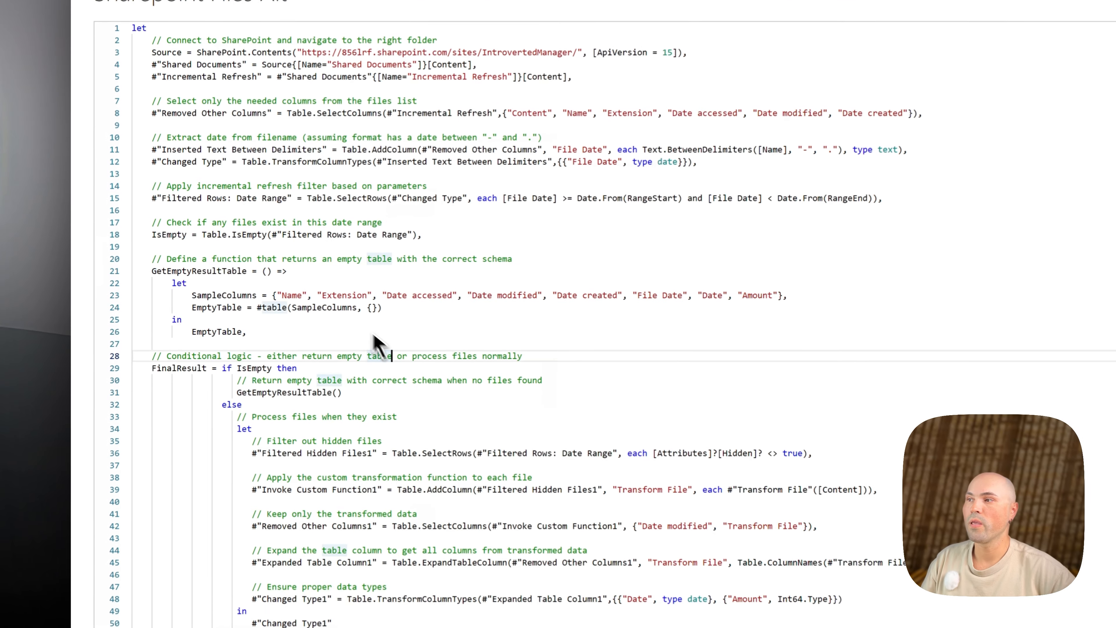
click(291, 270)
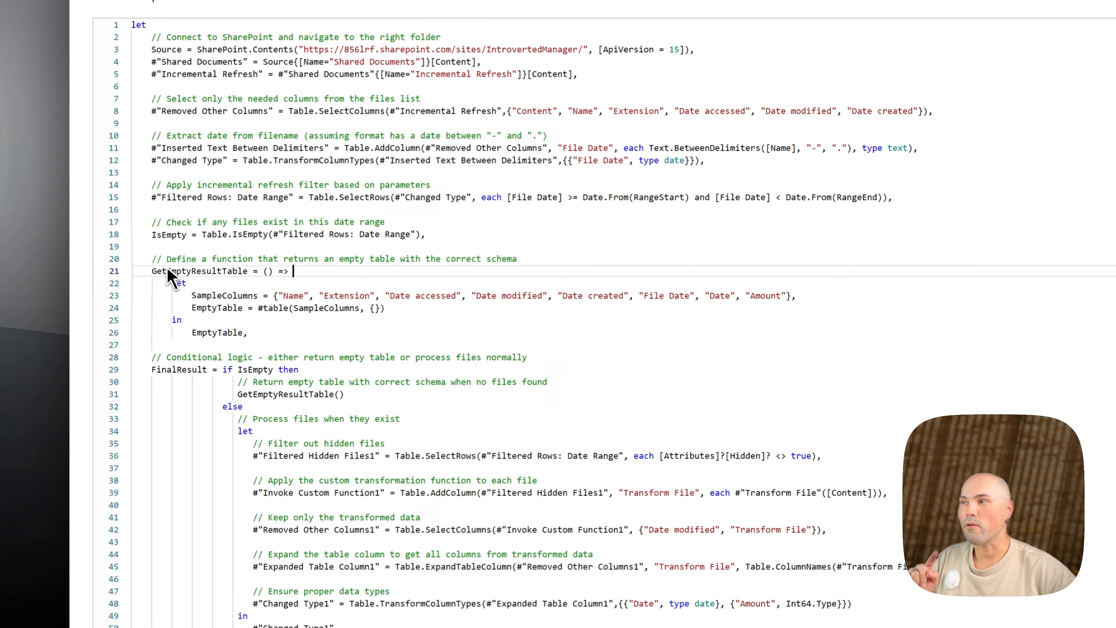
click(208, 271)
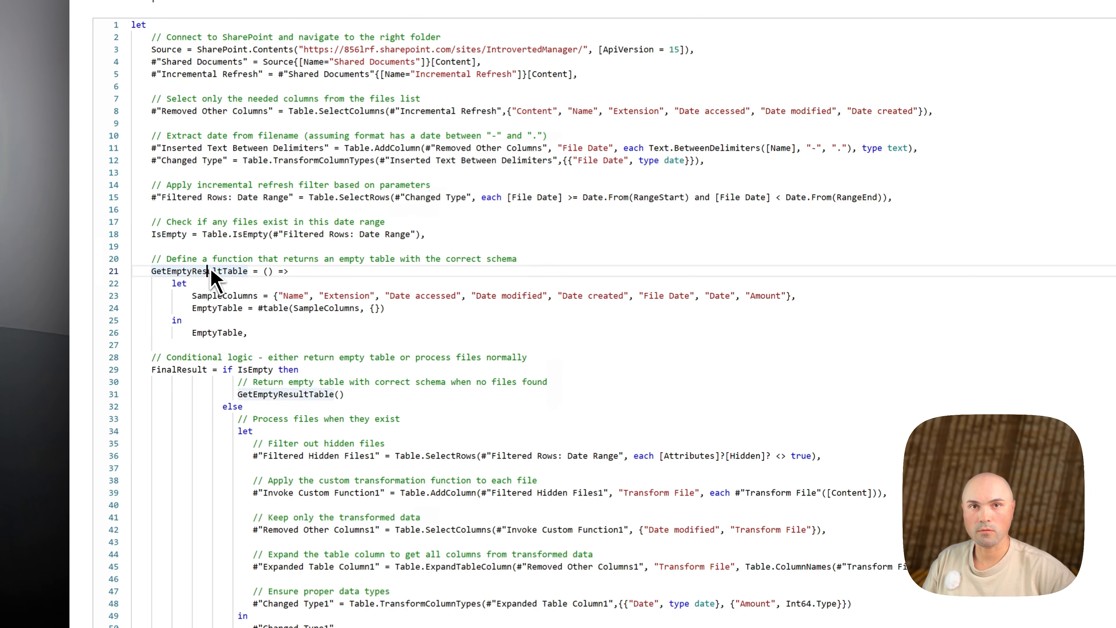
click(219, 296)
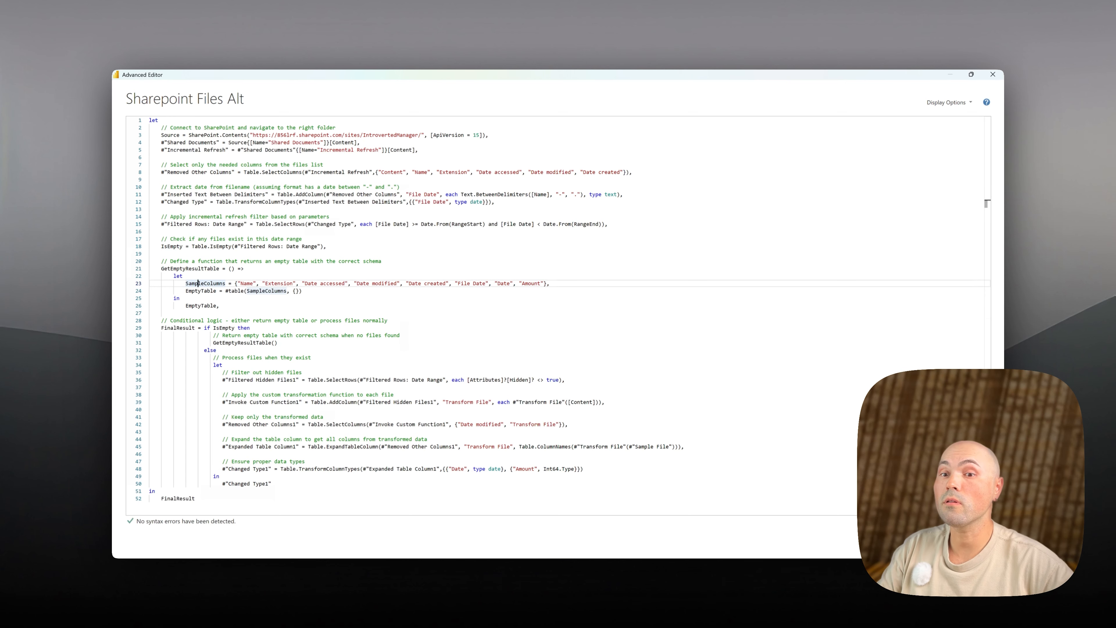
click(970, 543)
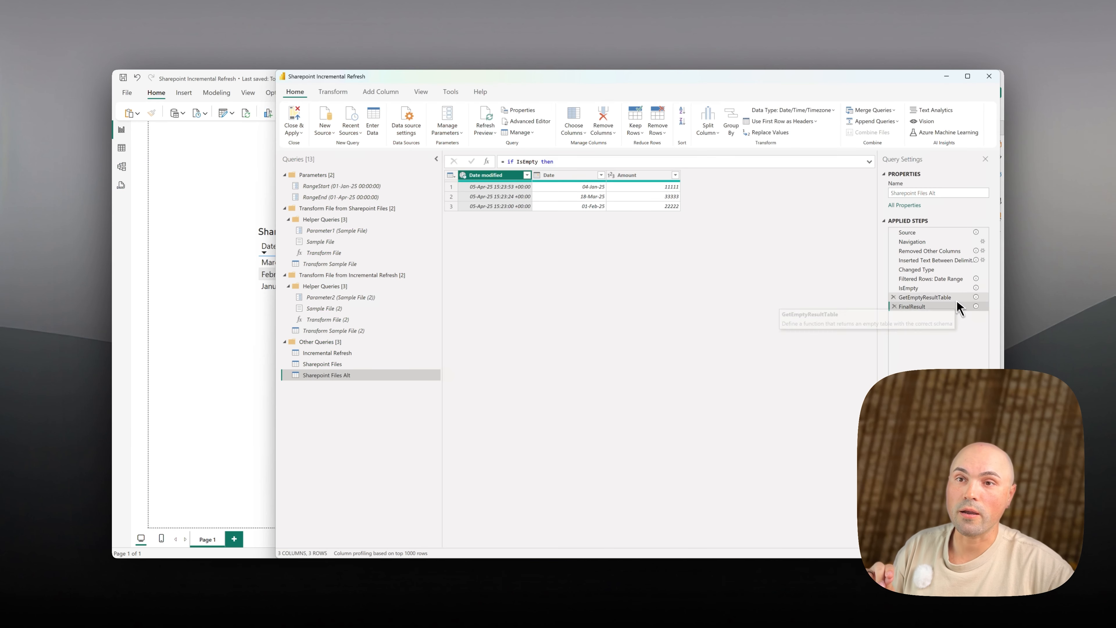
- Inspect the file columns at the Filtered Rows: Date Range step and reopen the query's M code in the Advanced Editor
click(944, 279)
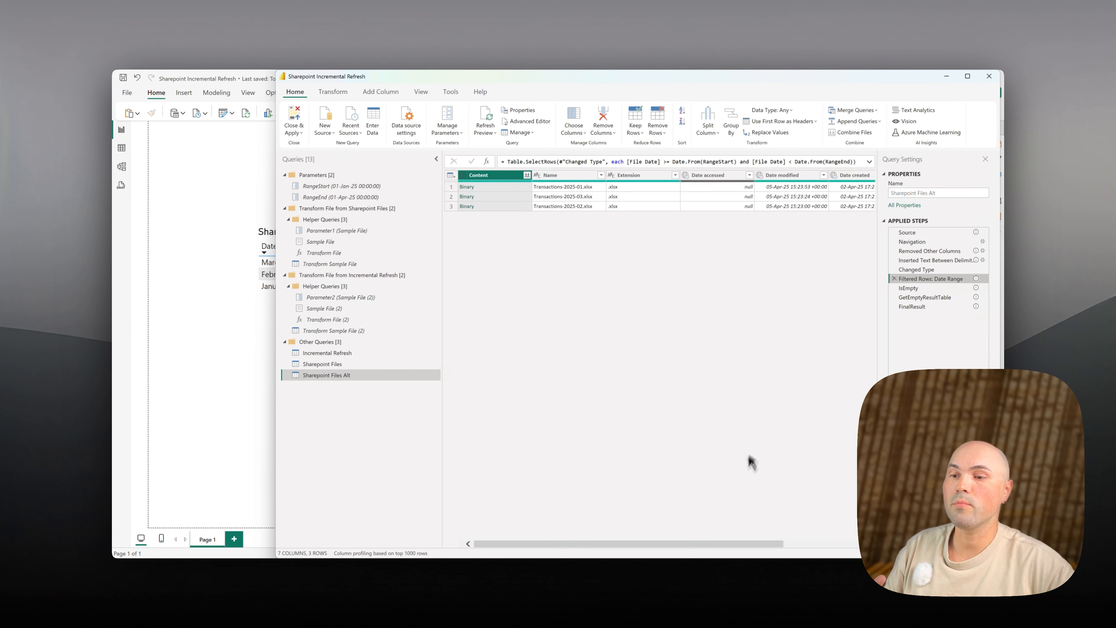
drag(705, 544, 875, 545)
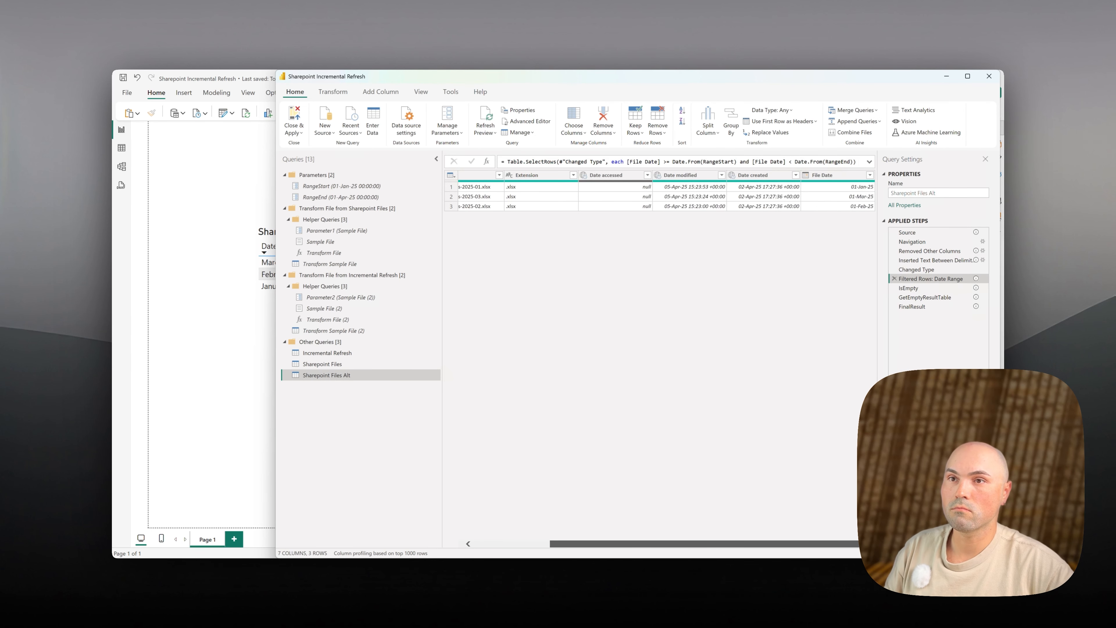
drag(776, 545, 597, 545)
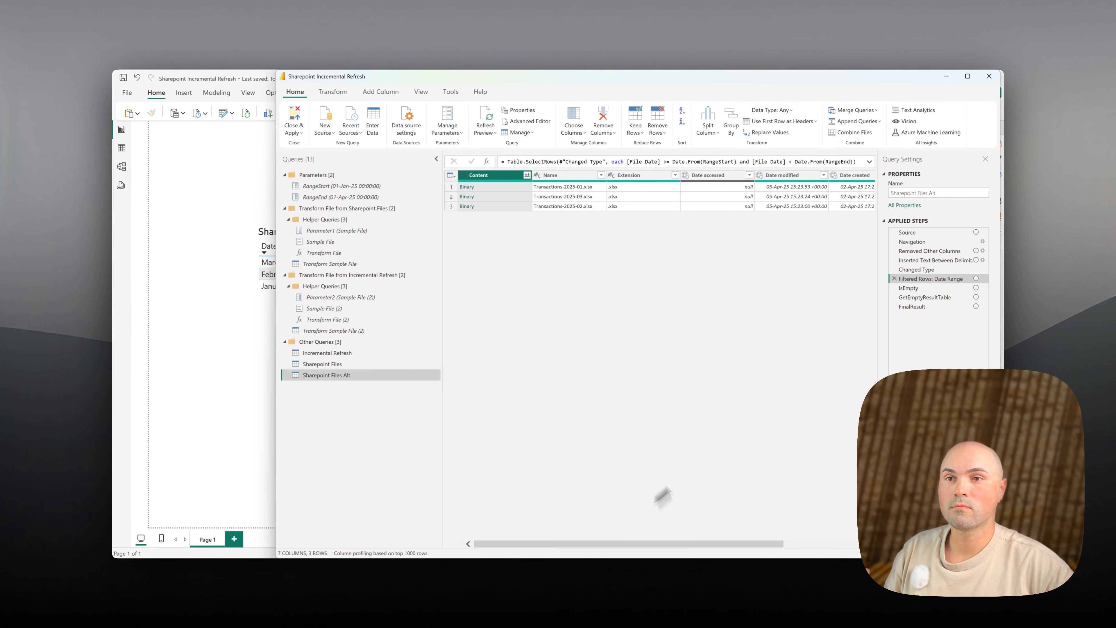
click(529, 122)
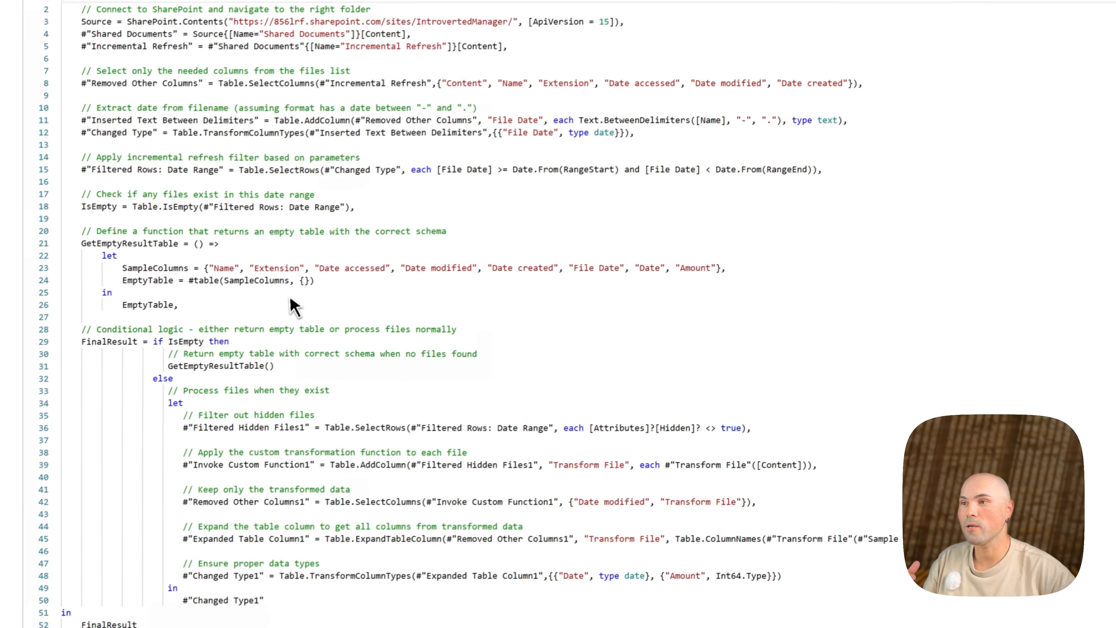
- Examine the SampleColumns list in the GetEmptyResultTable function, highlighting the file columns from Name through File Date apart from Date and Amount
mouse_move(271, 281)
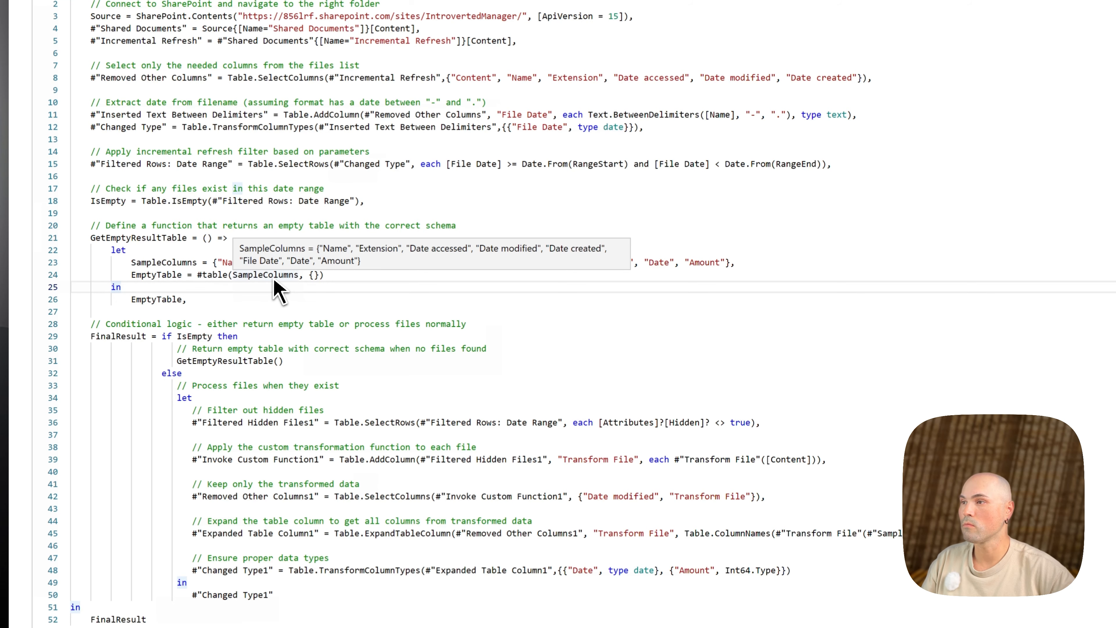
click(288, 262)
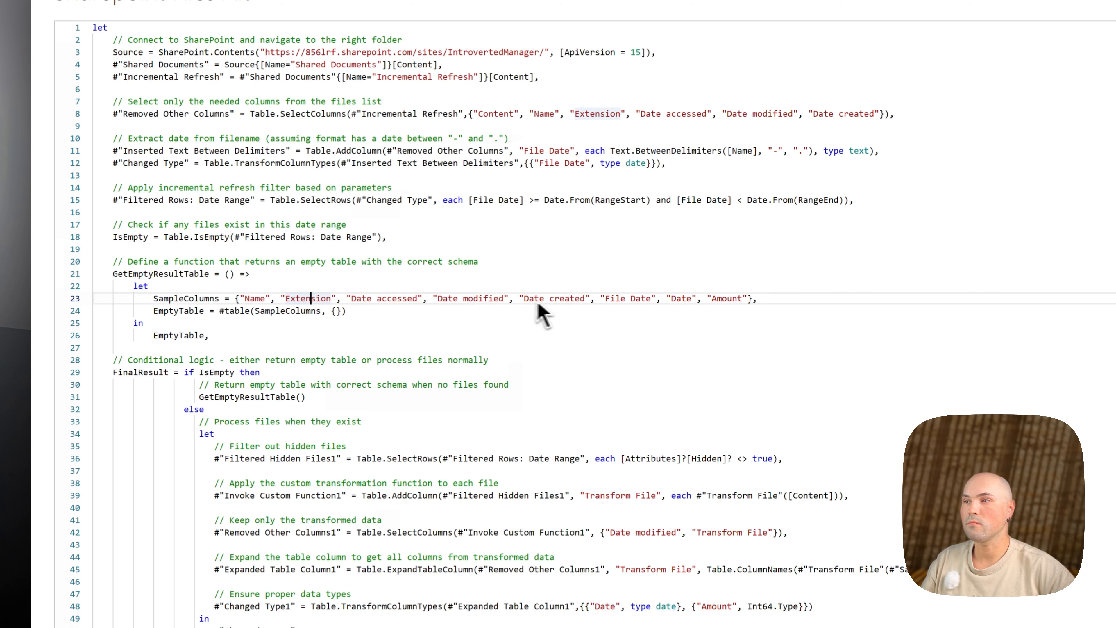
click(682, 299)
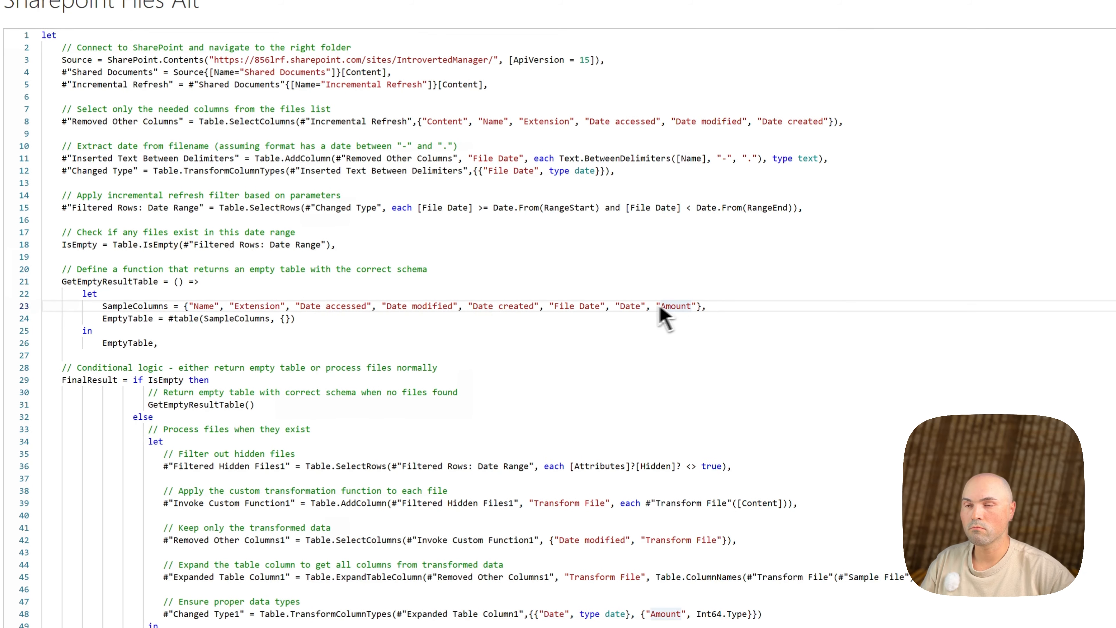
double_click(629, 307)
click(647, 311)
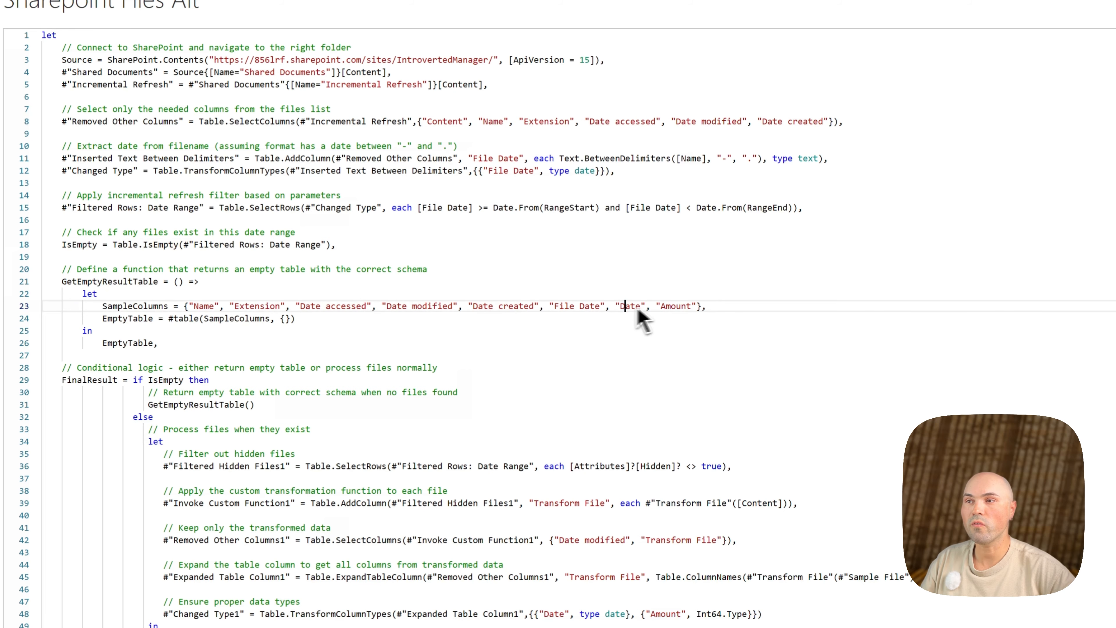
click(686, 307)
drag(605, 306, 195, 307)
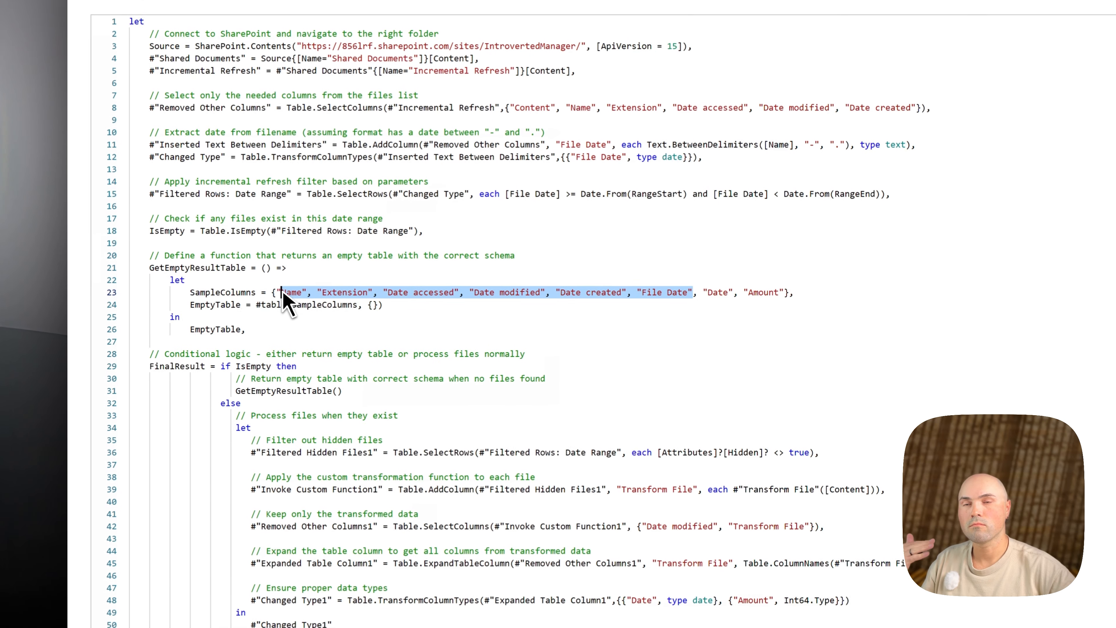
drag(283, 294, 279, 294)
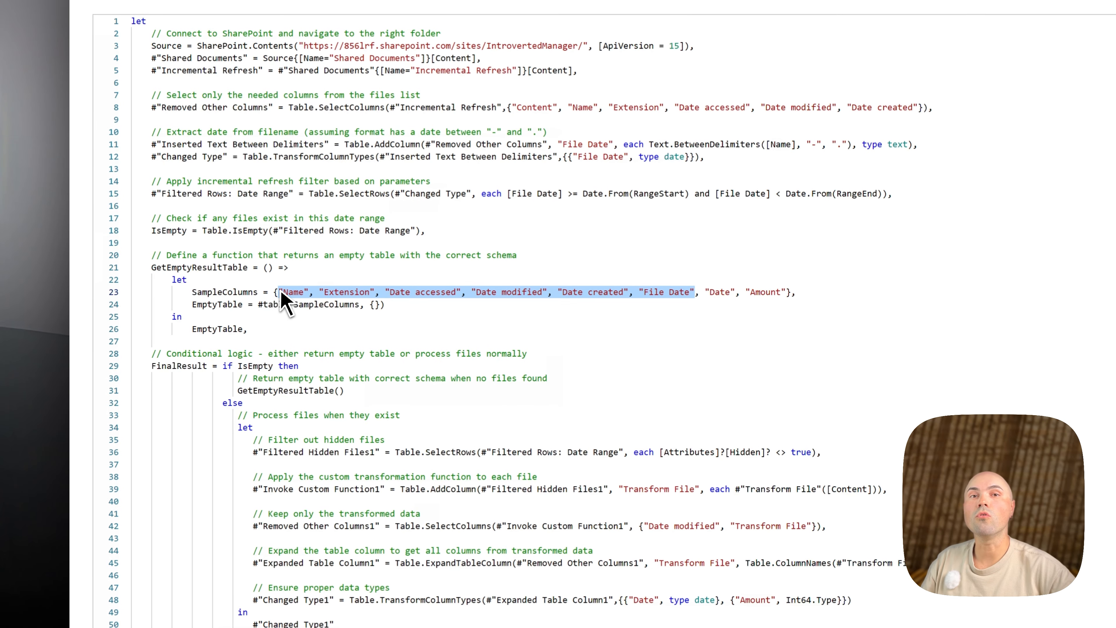
- Review how the EmptyTable expression combines SampleColumns with an empty row list, checking it against the column names defined above it
click(332, 307)
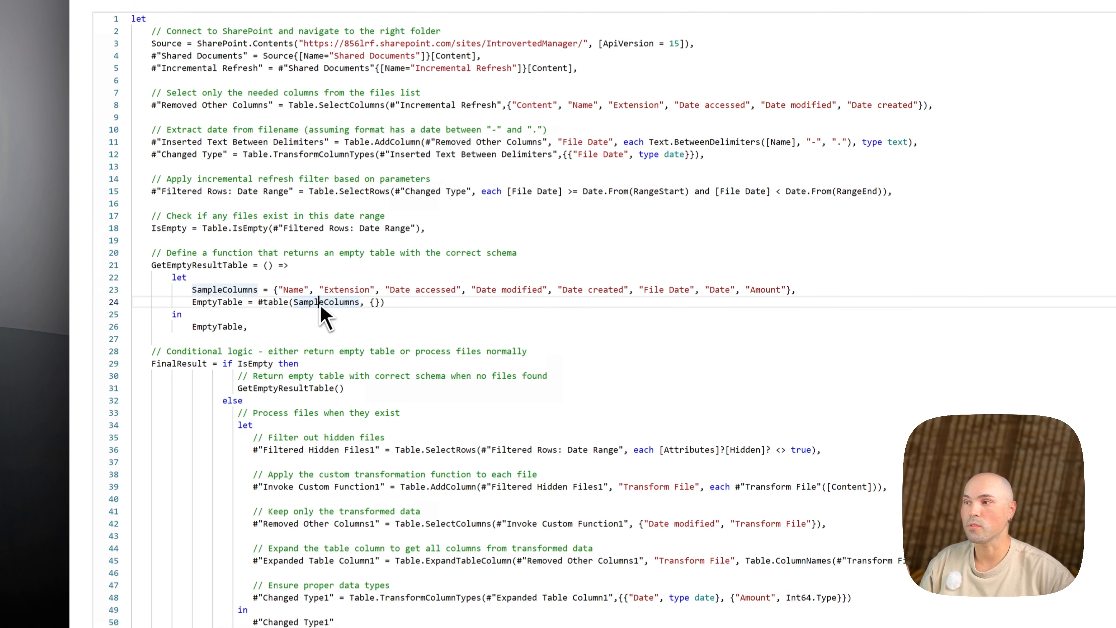
click(370, 304)
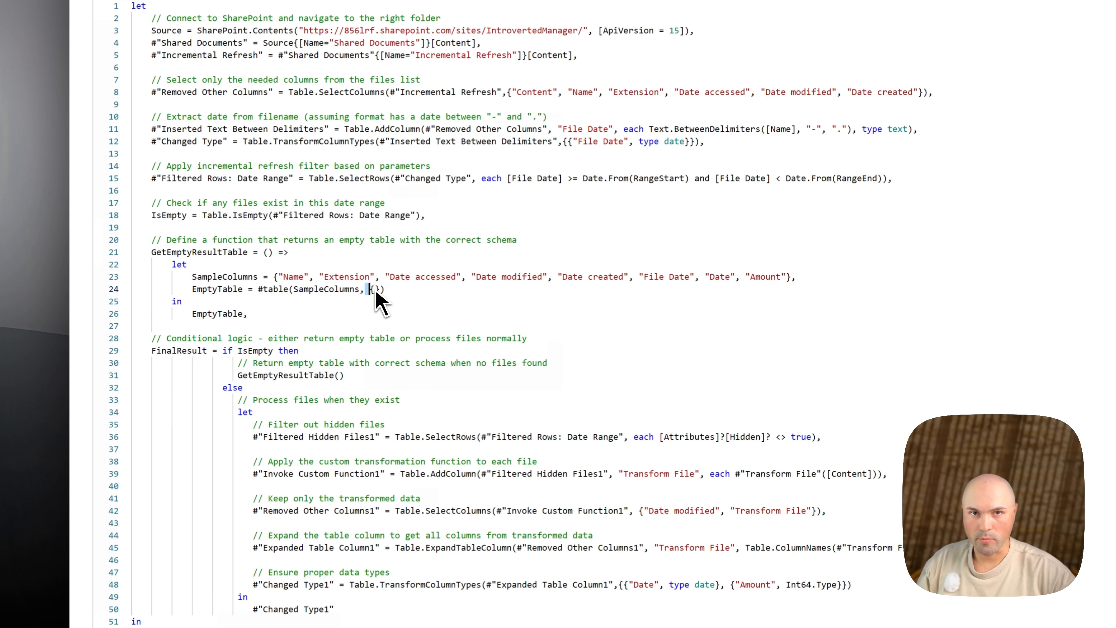
click(300, 276)
drag(299, 277, 507, 276)
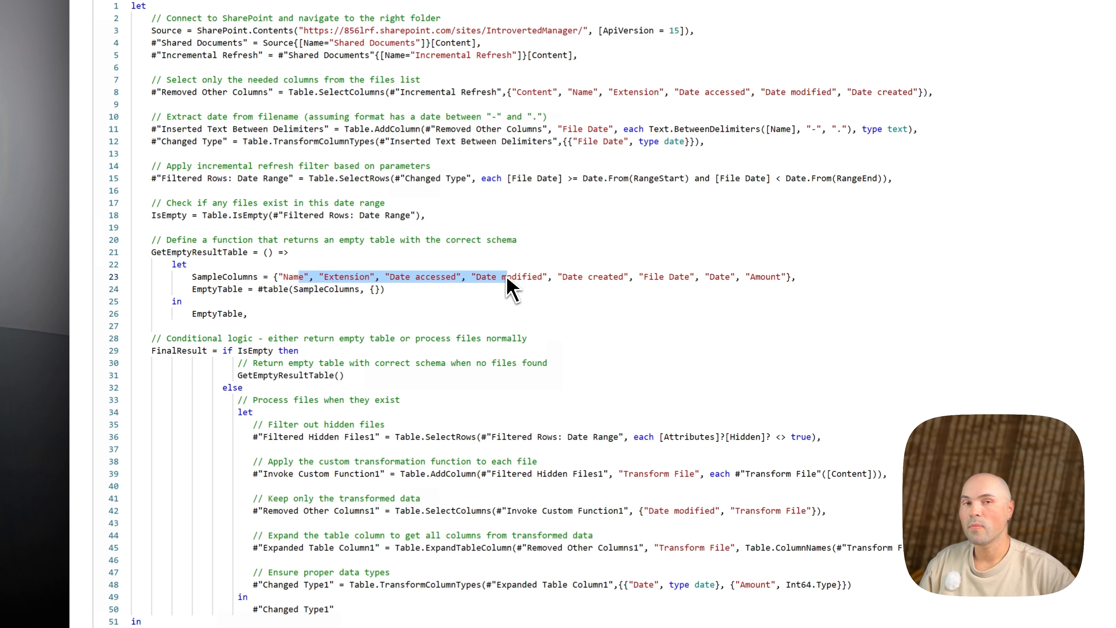
- Examine the FinalResult conditional expression and its IsEmpty check in the M code
click(193, 352)
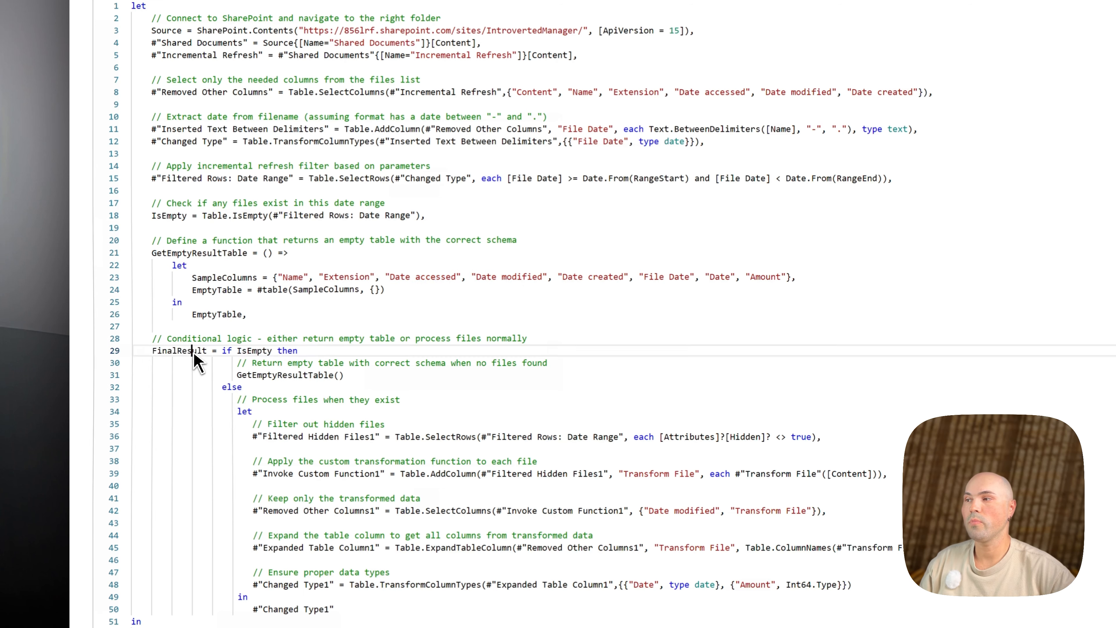
double_click(193, 352)
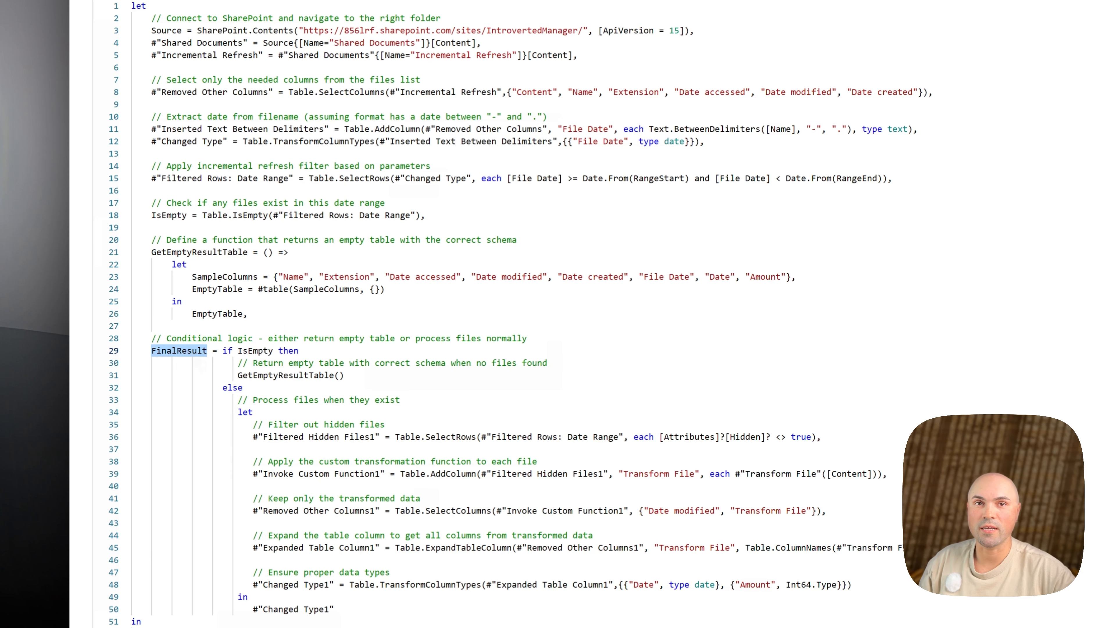
click(261, 351)
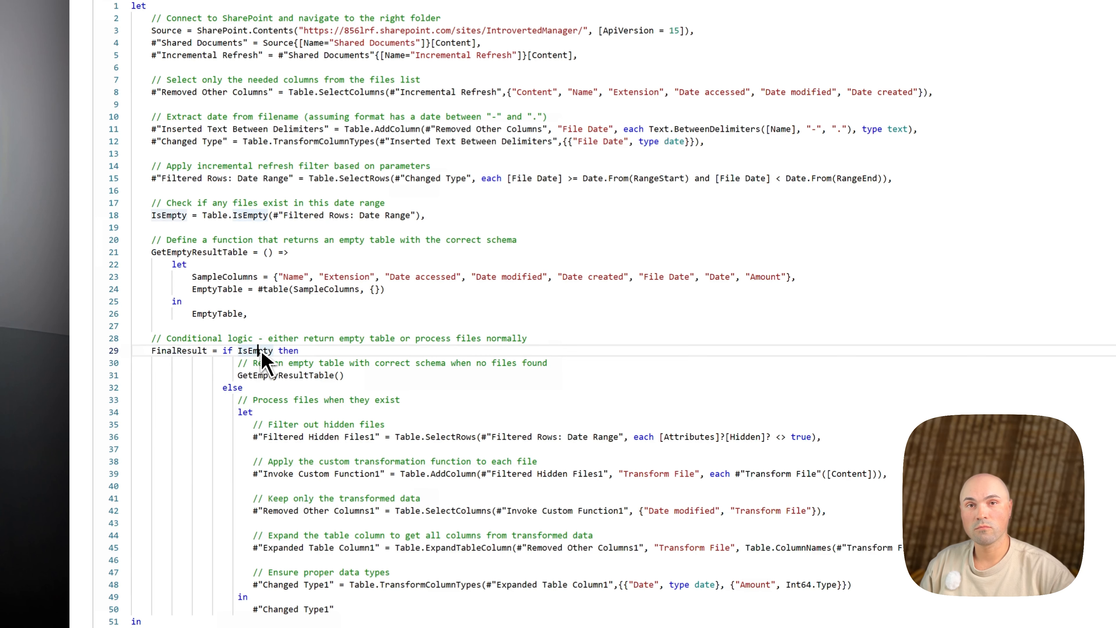